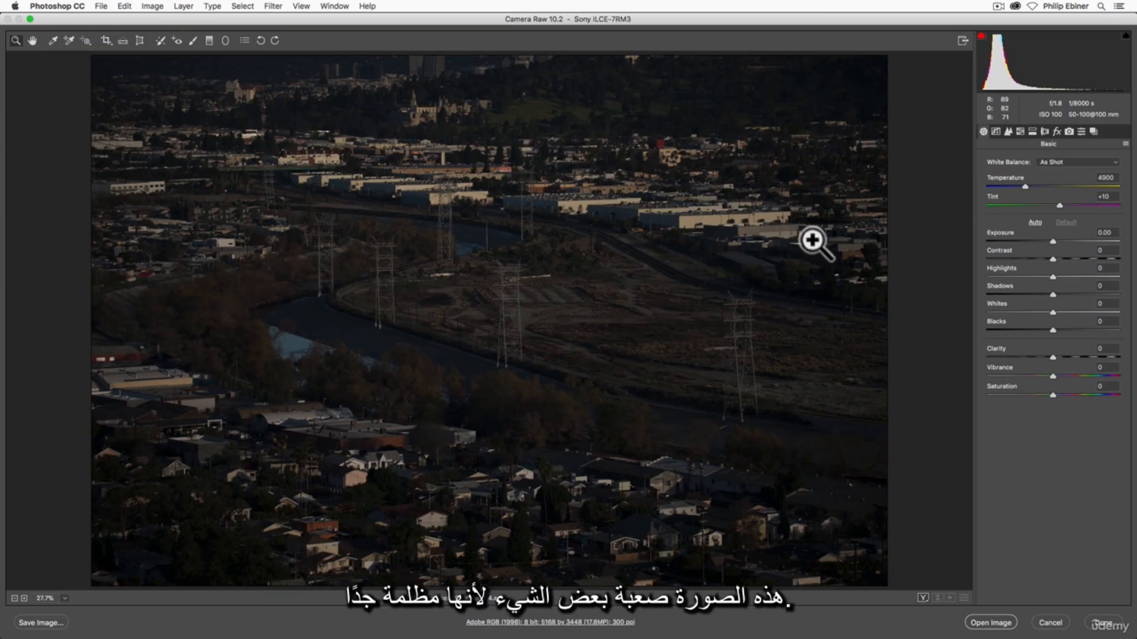
Step: Raise the Exposure to +2.15 and draw a 9 to 16 crop spanning the photo's full width, about 5168 by 2907 pixels
drag(1054, 240, 1084, 241)
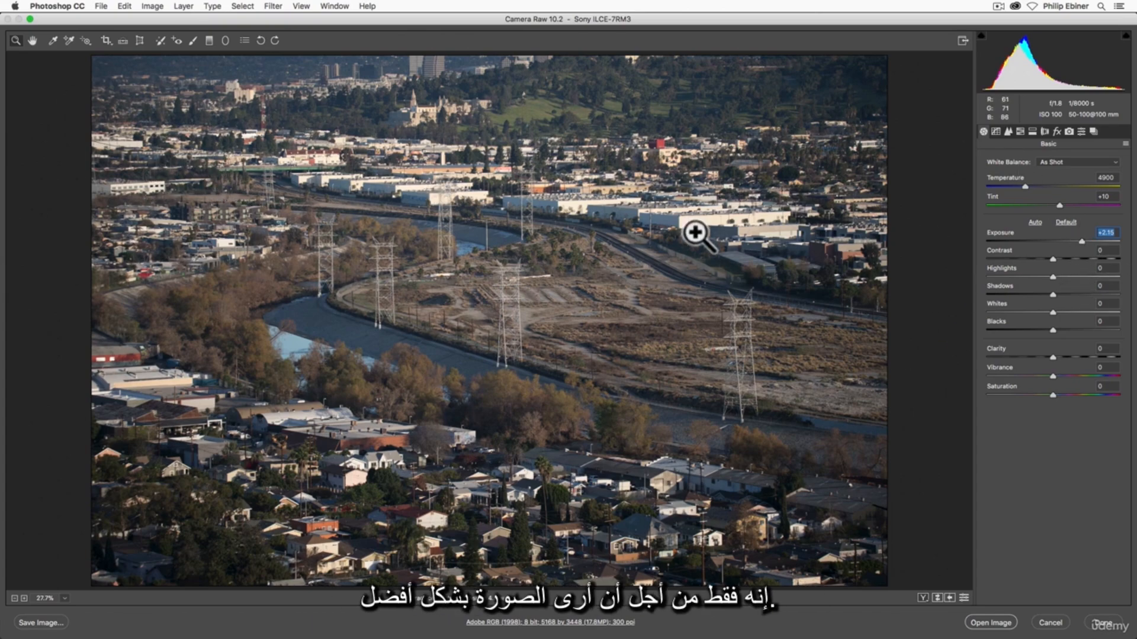
click(105, 41)
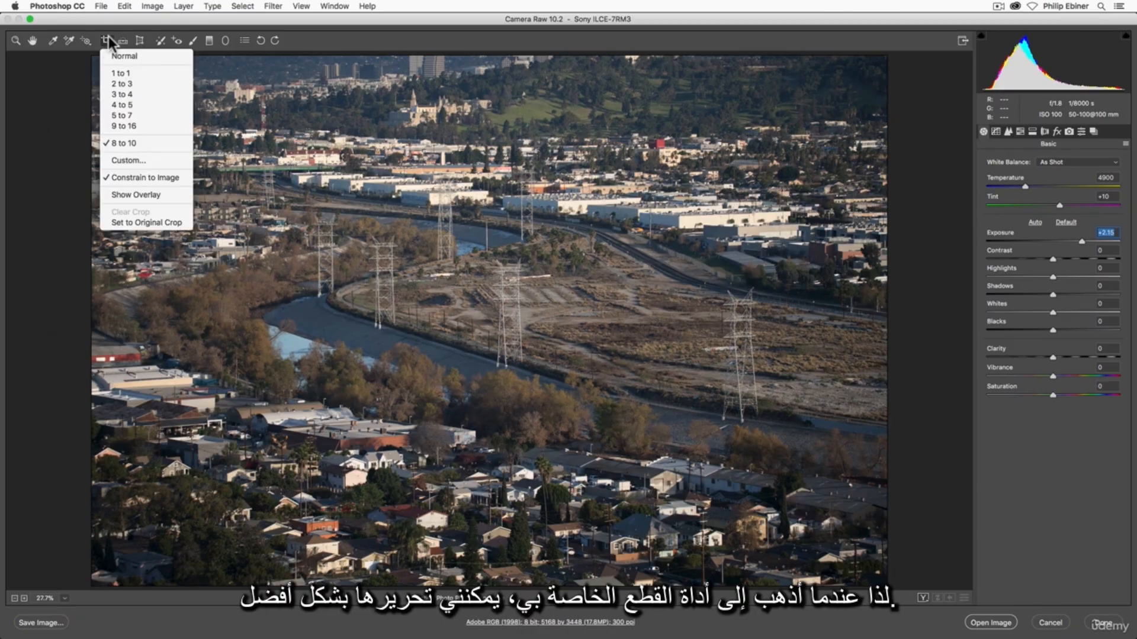
click(108, 37)
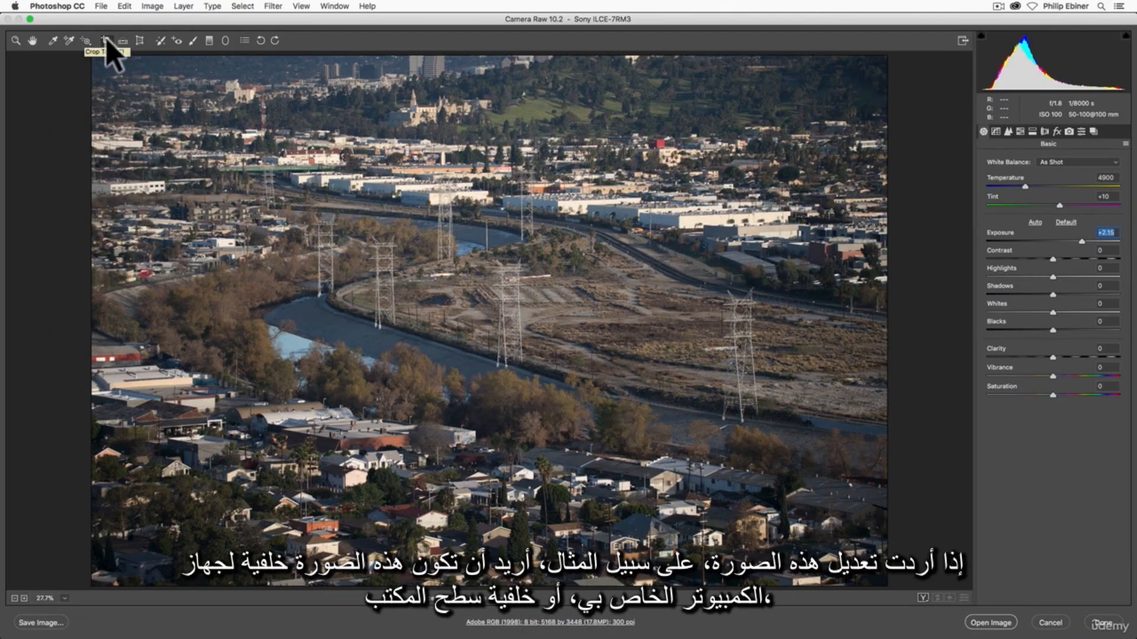
click(106, 39)
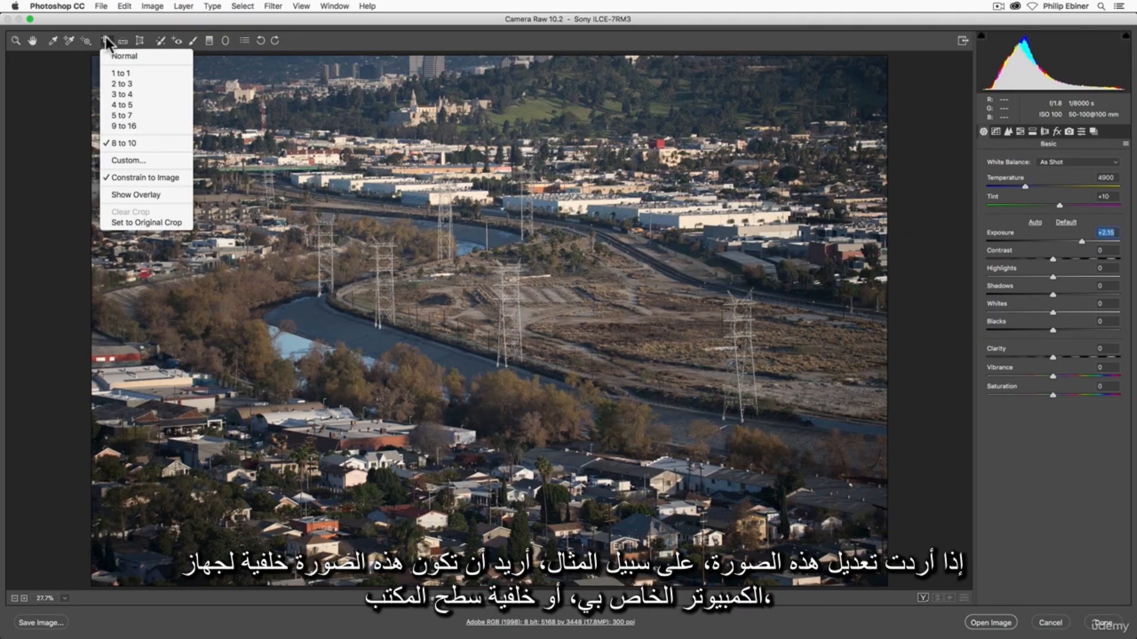
click(140, 125)
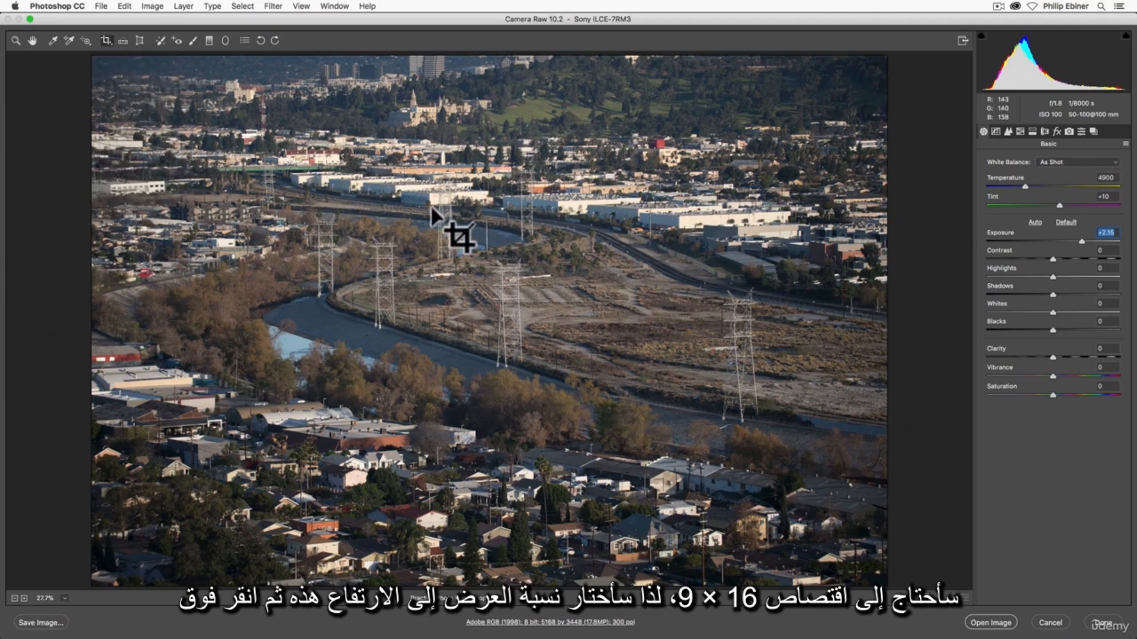
click(105, 41)
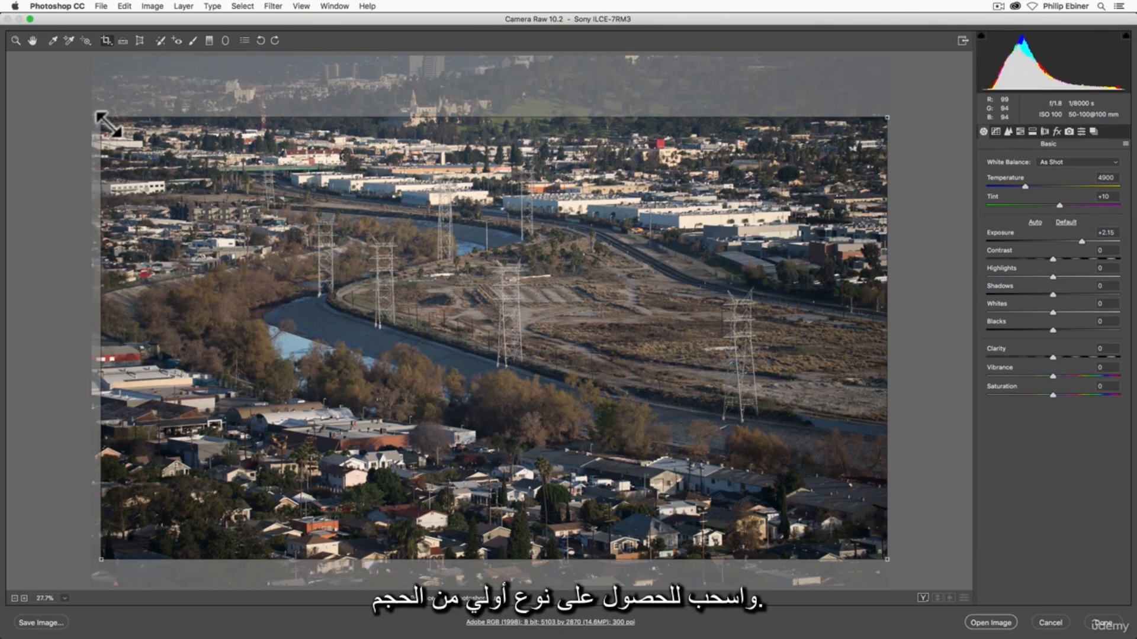
drag(107, 123, 68, 102)
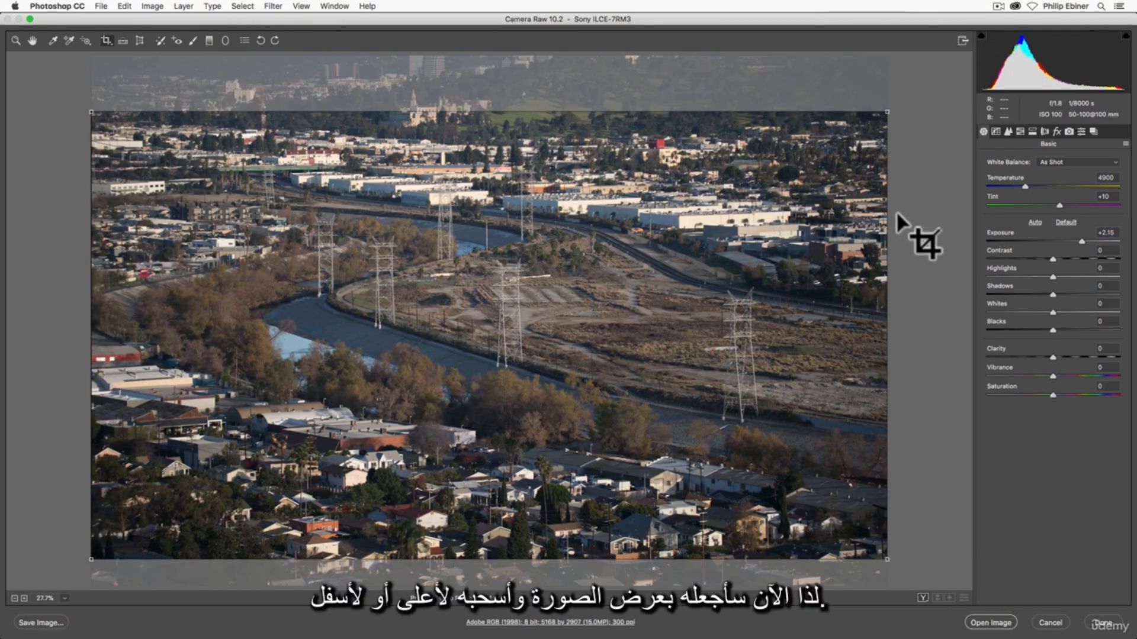
Step: Try different vertical positions for the crop frame and apply it with its upper edge at the distant church
drag(525, 320, 535, 244)
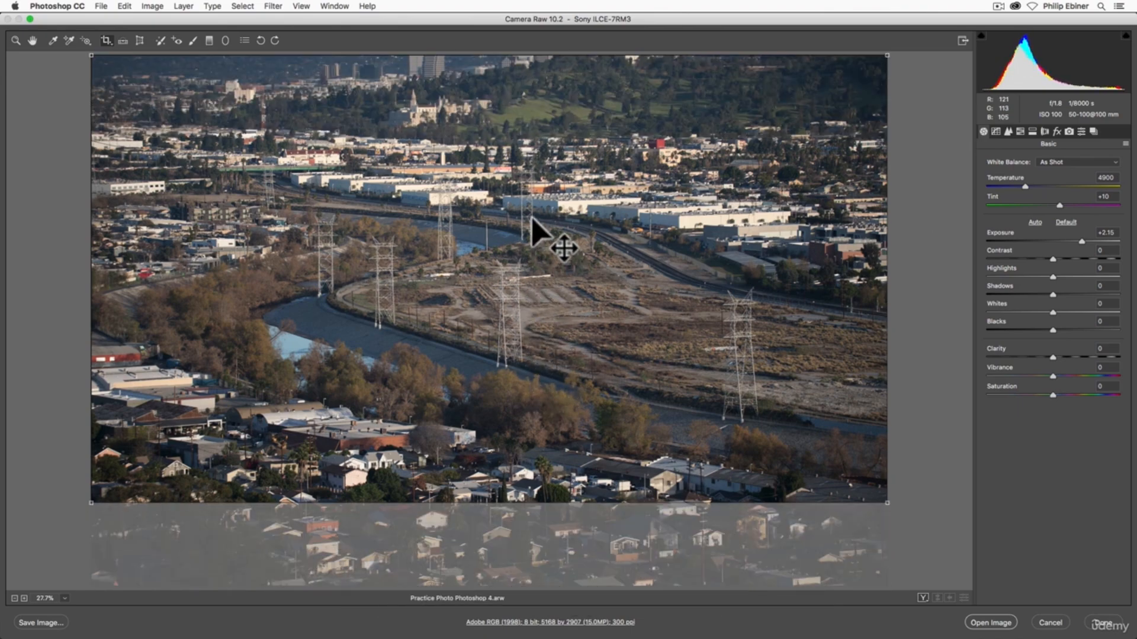
drag(492, 182, 490, 302)
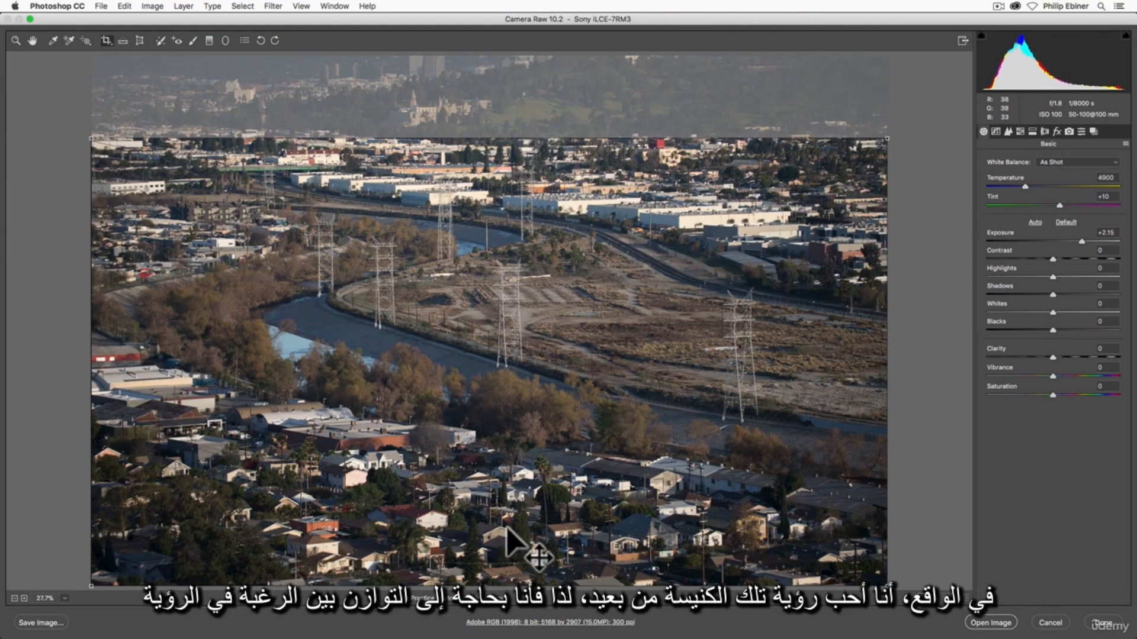
drag(463, 525, 474, 368)
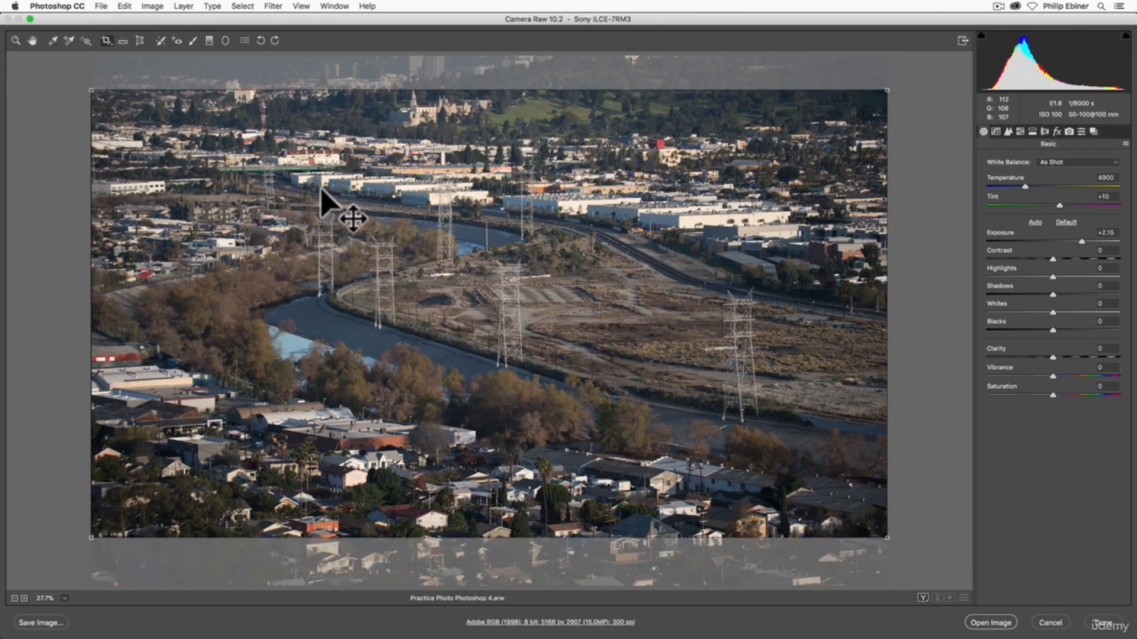
drag(322, 190, 315, 230)
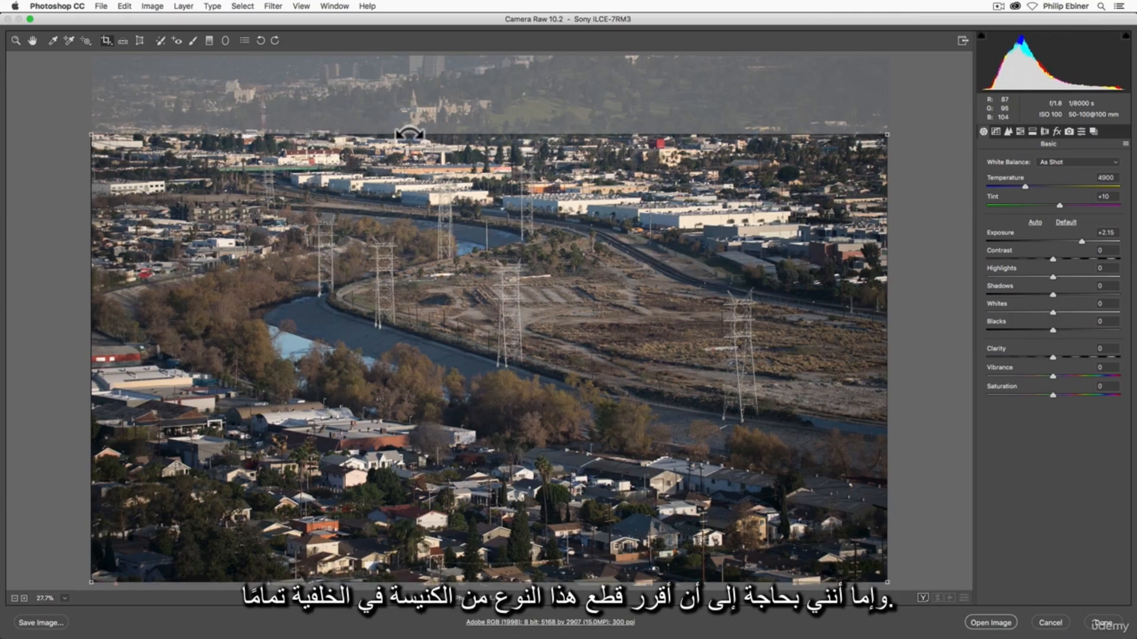
drag(437, 277, 427, 250)
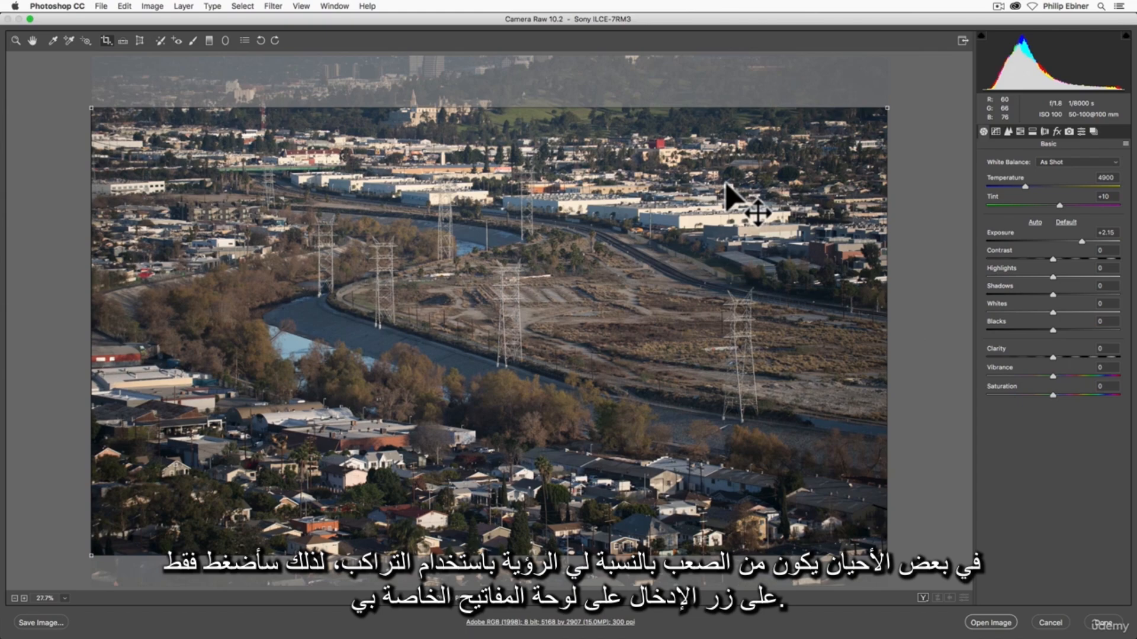
key(Return)
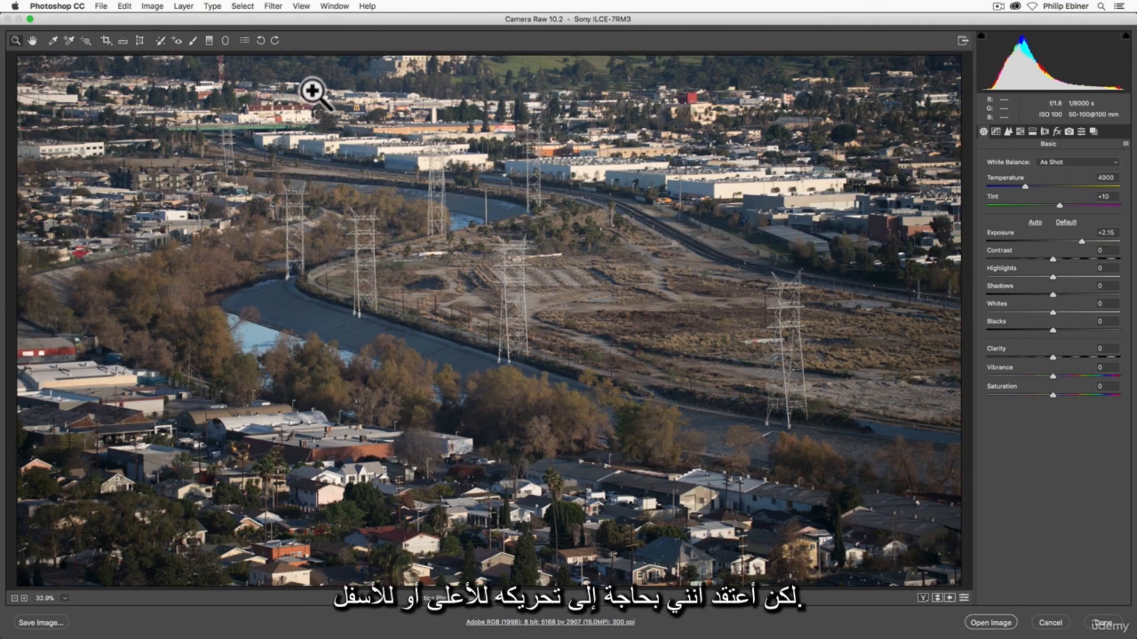
Step: Try shifting the crop lower so the distant church is cut out, and apply it
click(106, 41)
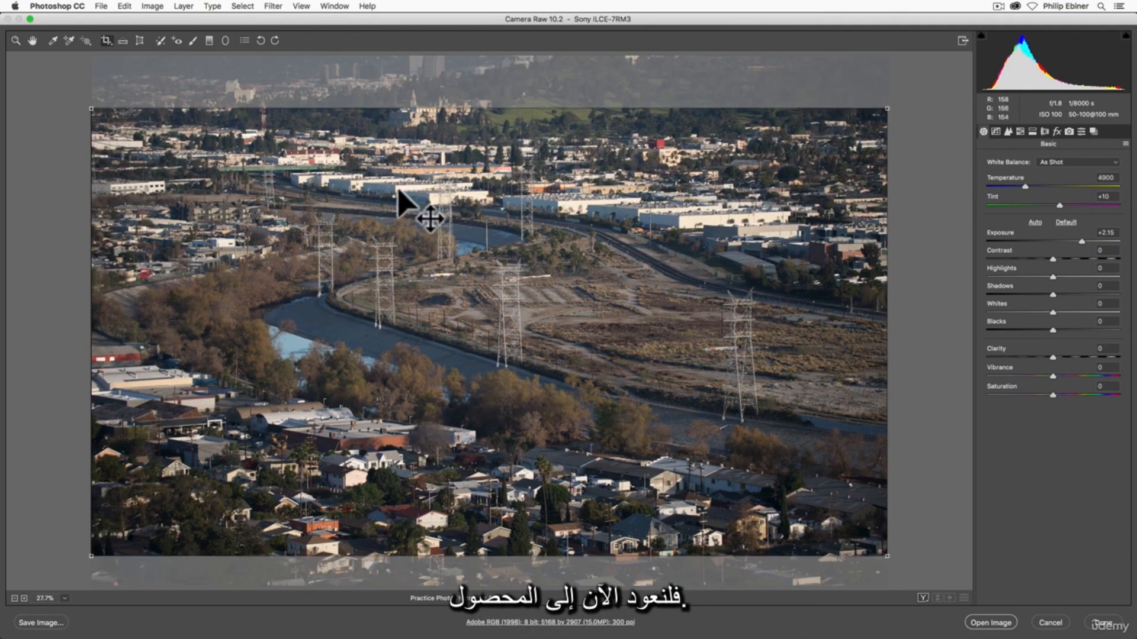
drag(399, 199, 398, 217)
key(Return)
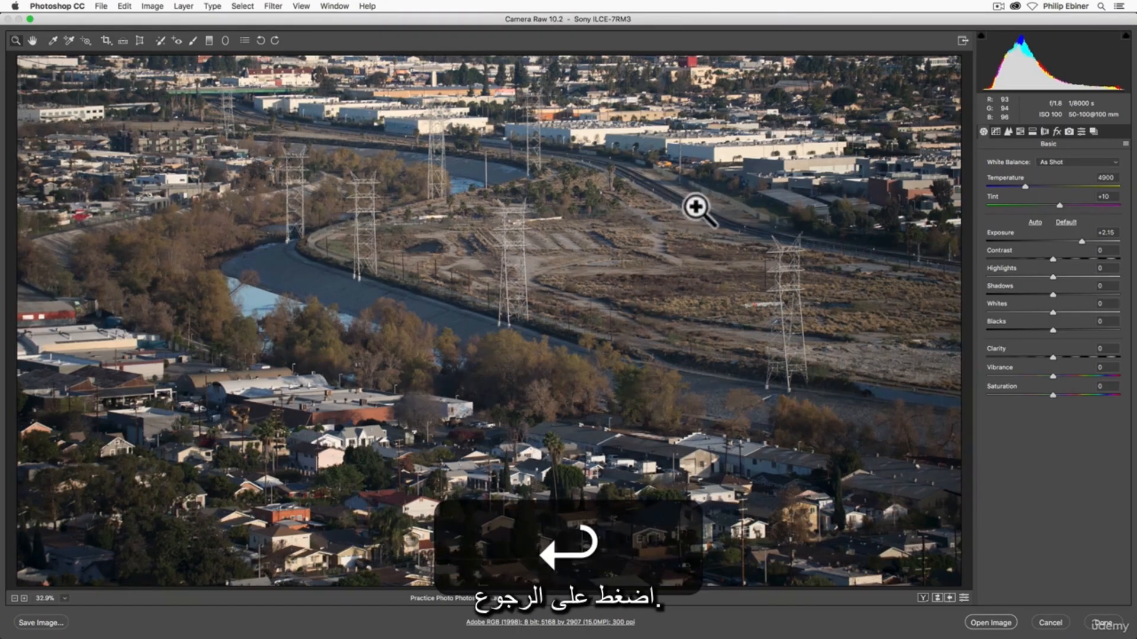
Step: Move the crop upward to include the whole church and more of the distant hills, and apply it
click(107, 44)
drag(326, 310, 319, 246)
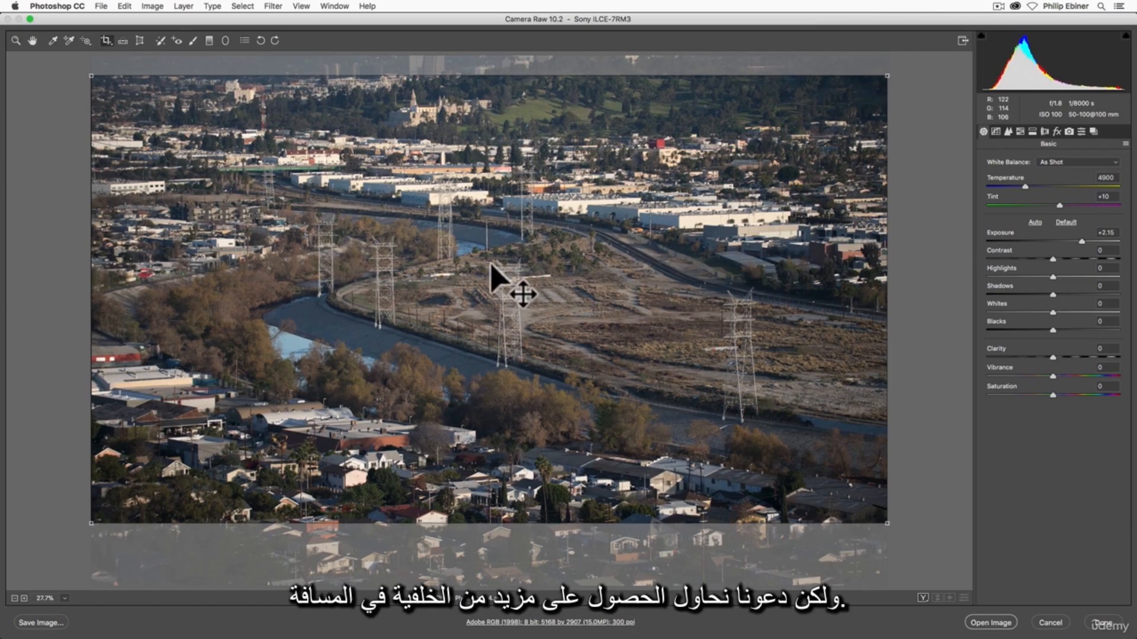
key(Return)
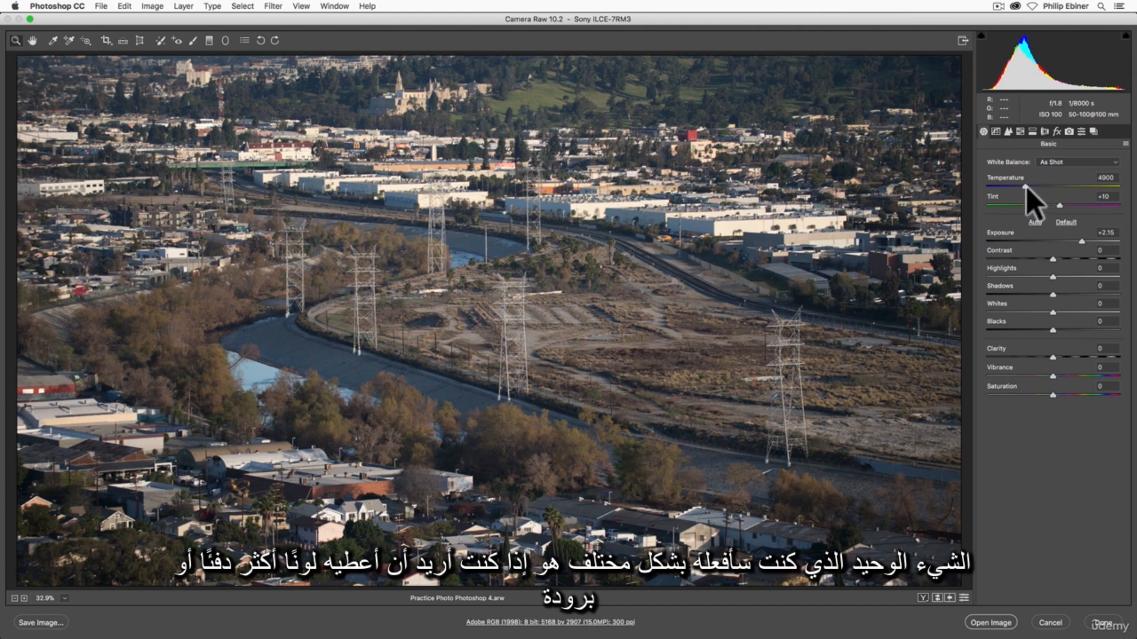
Step: Warm the Temperature to 5700 and set Exposure to +1.00, Highlights to +28 and Shadows to +14
mouse_move(1026, 187)
mouse_down()
mouse_move(1039, 187)
mouse_move(1014, 187)
mouse_move(1035, 191)
mouse_up()
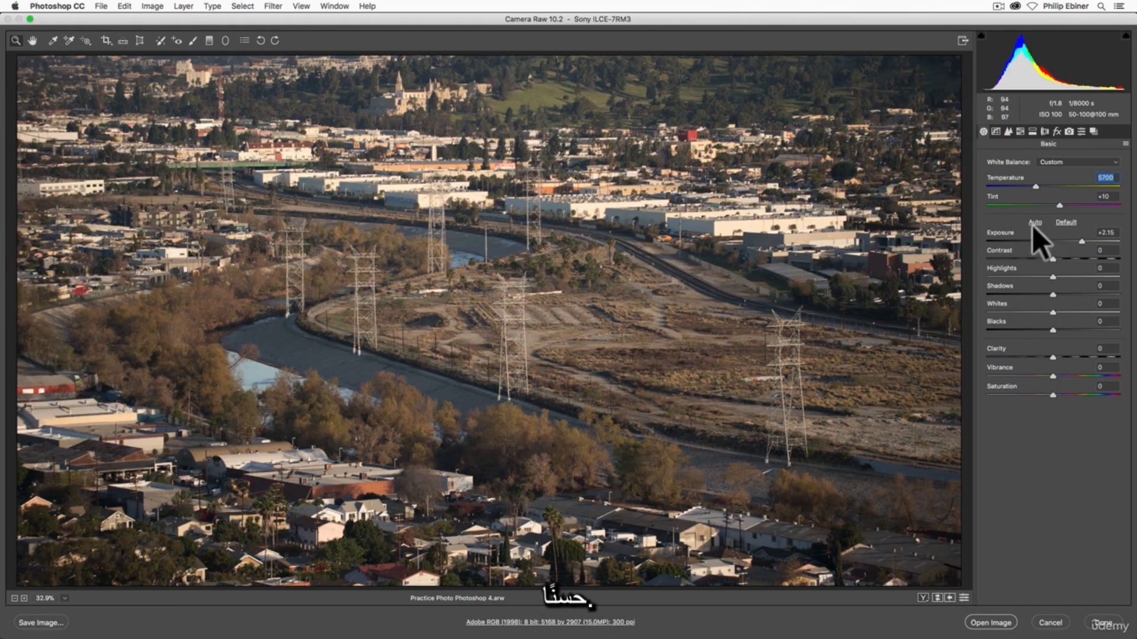
double_click(1081, 241)
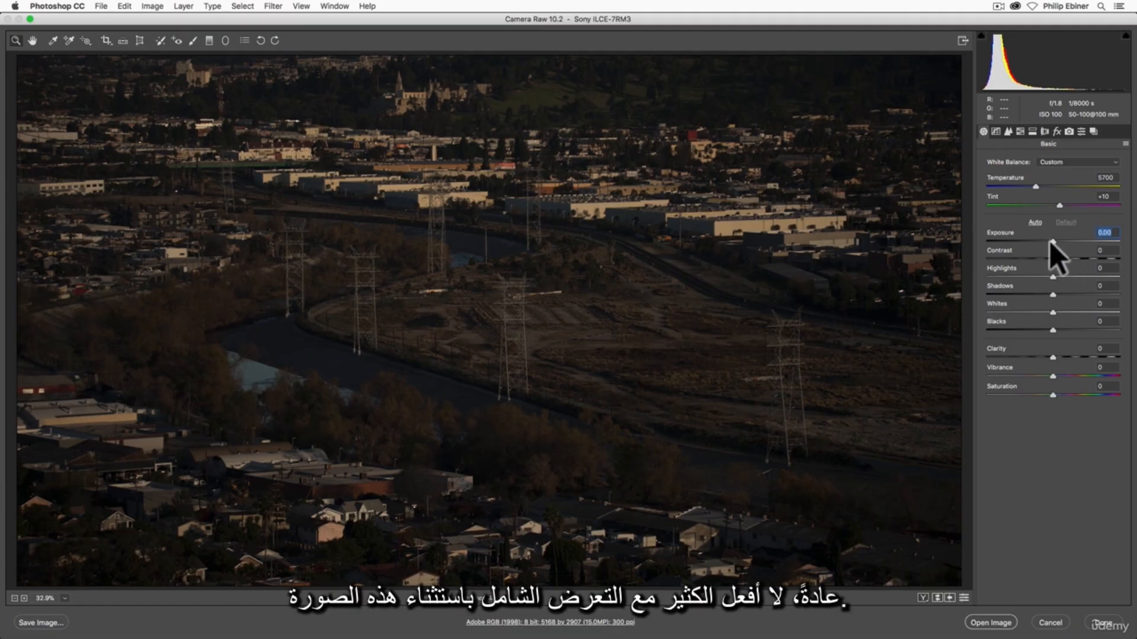
drag(1051, 241, 1061, 240)
drag(1063, 240, 1069, 329)
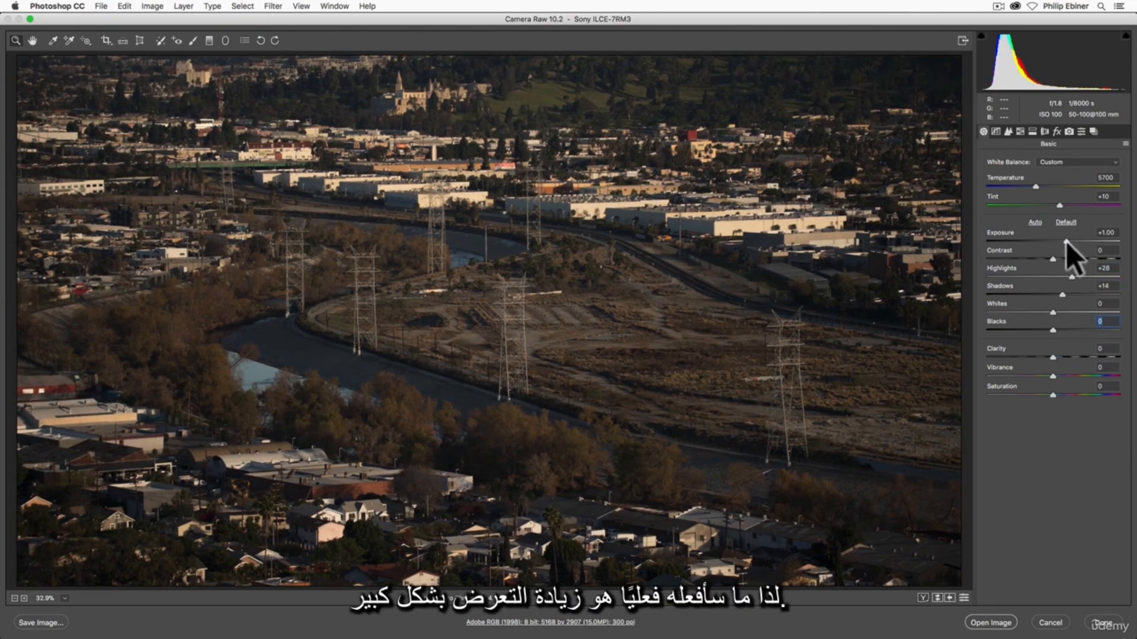
Step: Brighten the photo with Exposure at +2.10 and deepen the contrast with Blacks at -51
drag(1069, 242, 1080, 240)
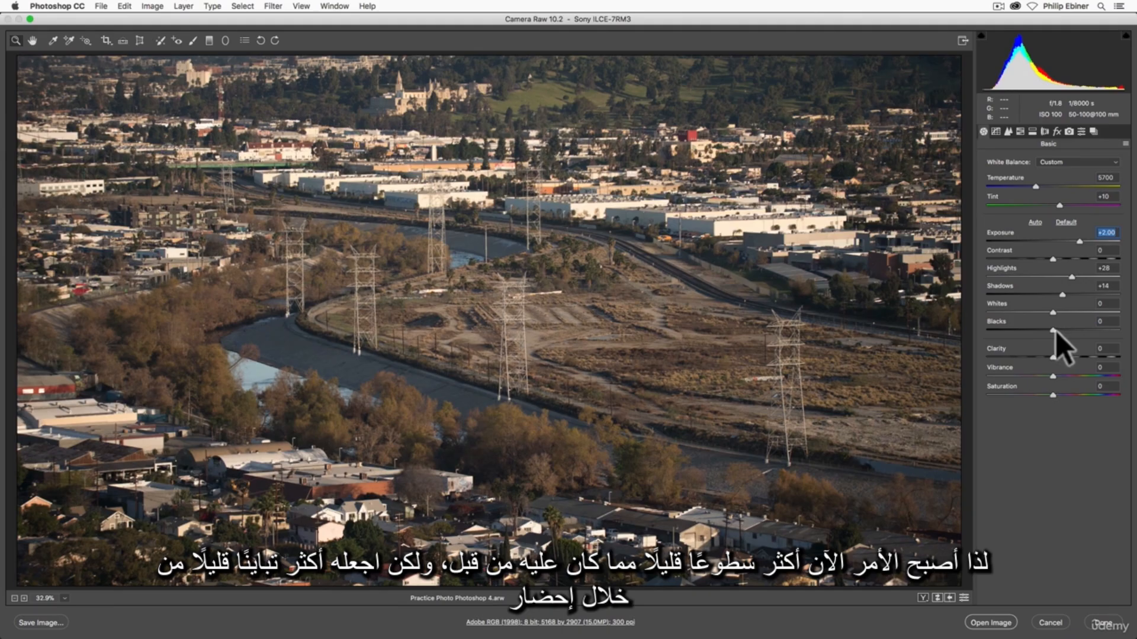
drag(1053, 330, 1021, 332)
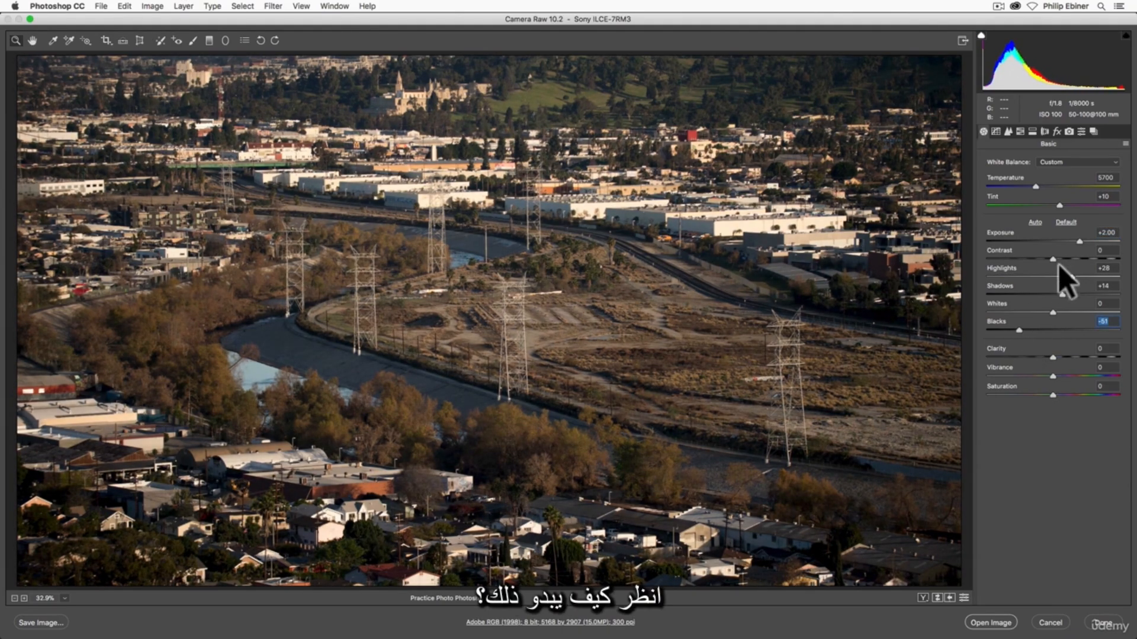
click(1082, 240)
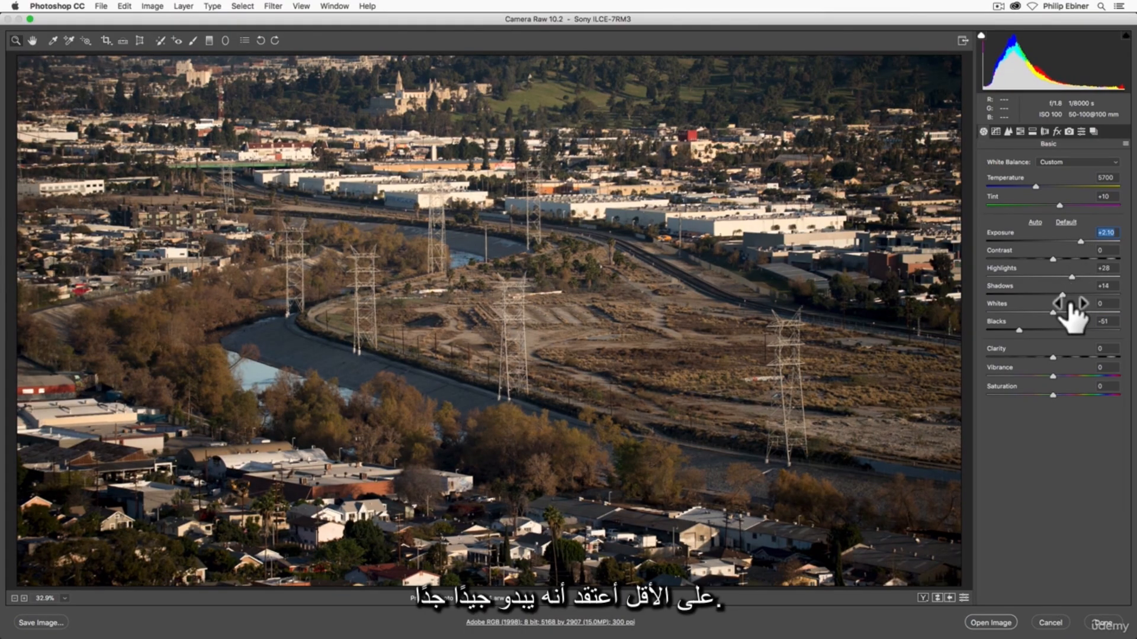
Step: Lower the Whites to -43 and raise the Clarity to +10
drag(1054, 313, 1024, 315)
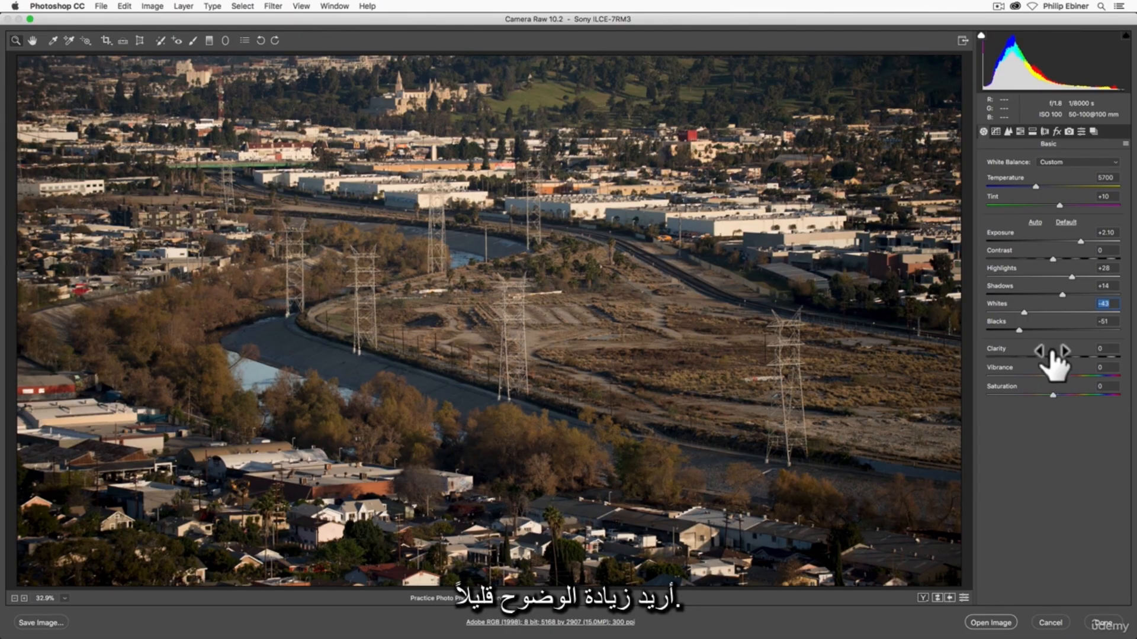
mouse_move(1057, 357)
mouse_down()
mouse_move(1119, 357)
mouse_move(923, 358)
mouse_move(1060, 364)
mouse_up()
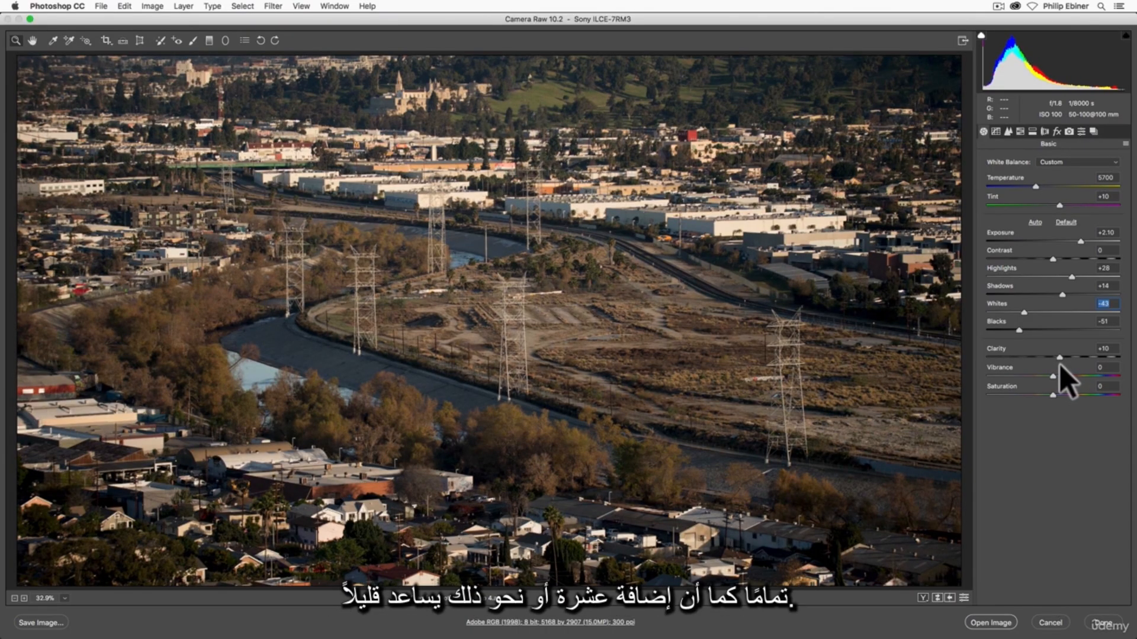
click(1060, 364)
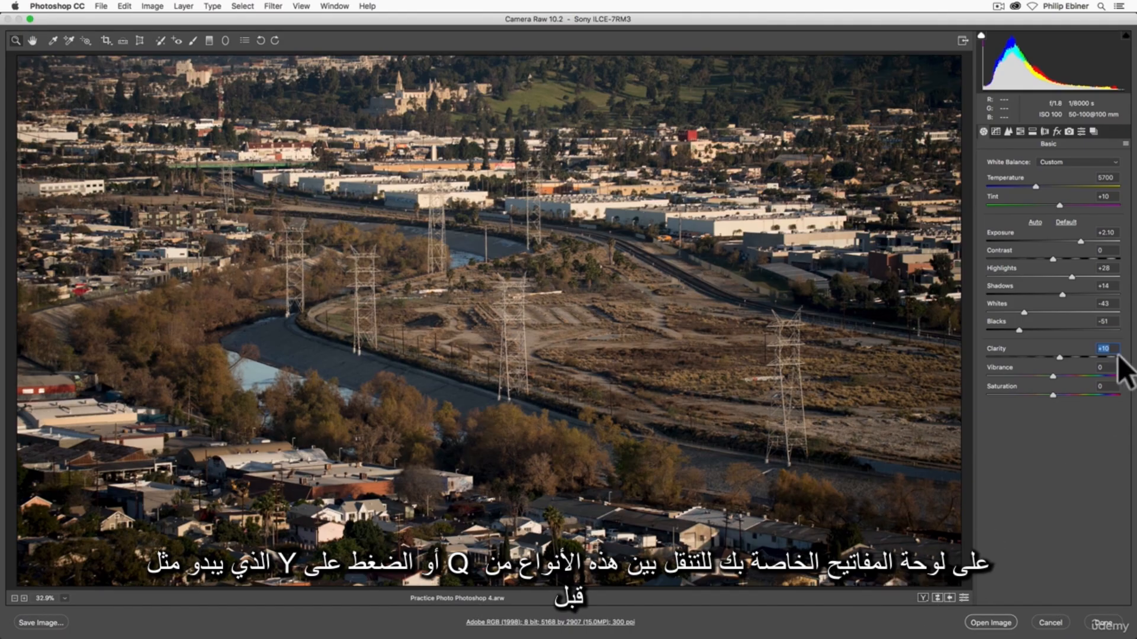
Step: Cycle through the before/after preview layouts to compare the edits, and return to the single view
key(q)
key(q)
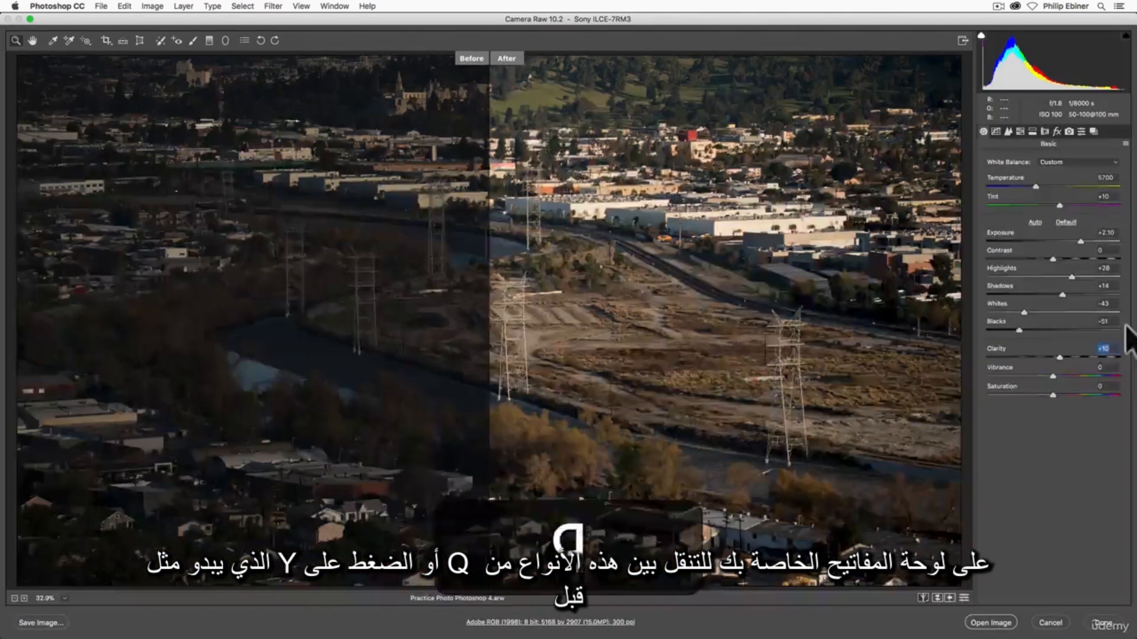
key(q)
key(q)
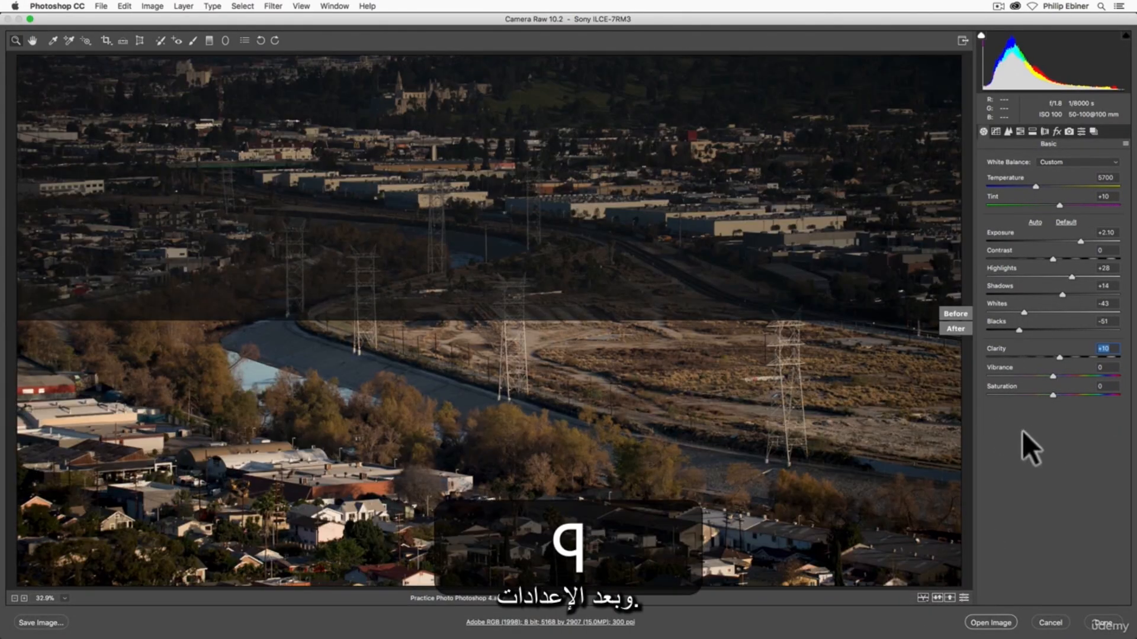
key(q)
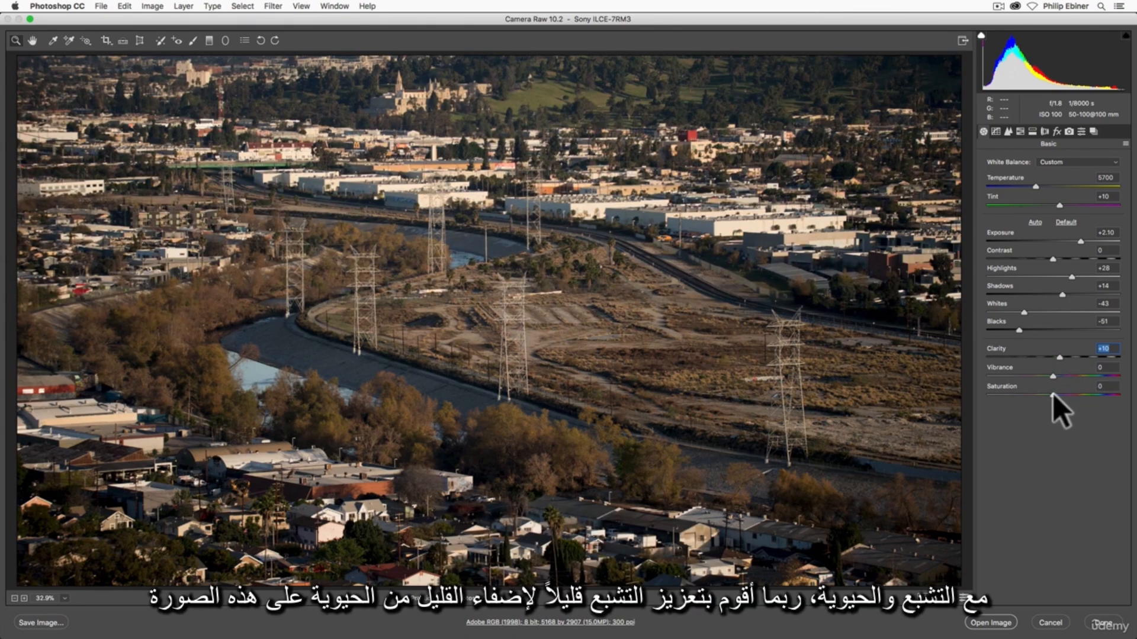
Step: Boost the photo's Saturation to +10
drag(1053, 394, 1077, 400)
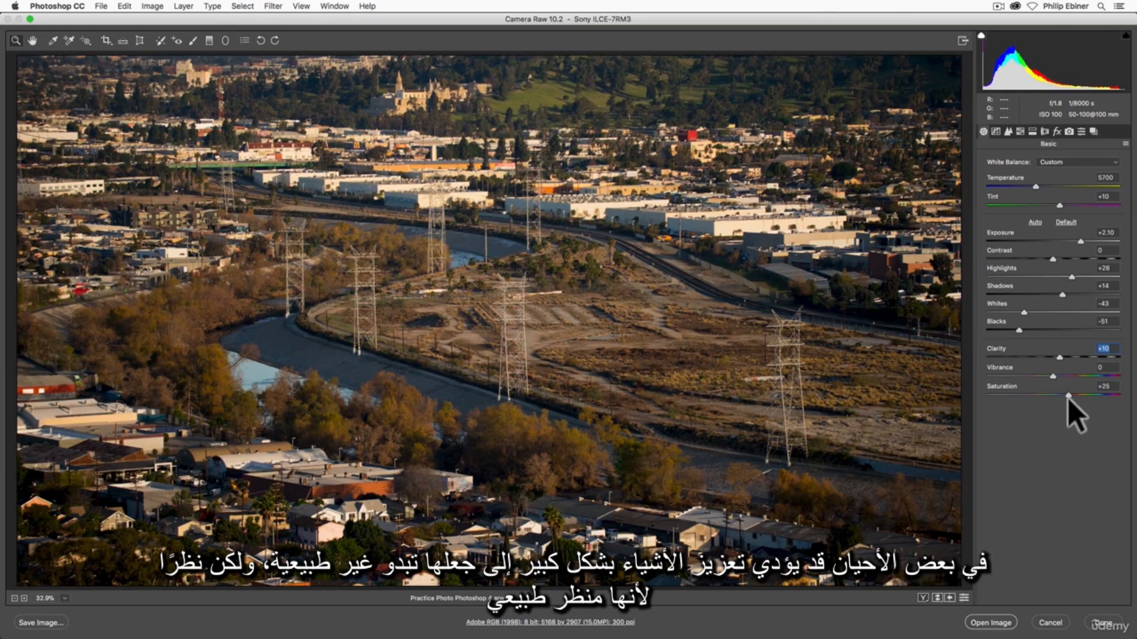
drag(1068, 398, 1061, 396)
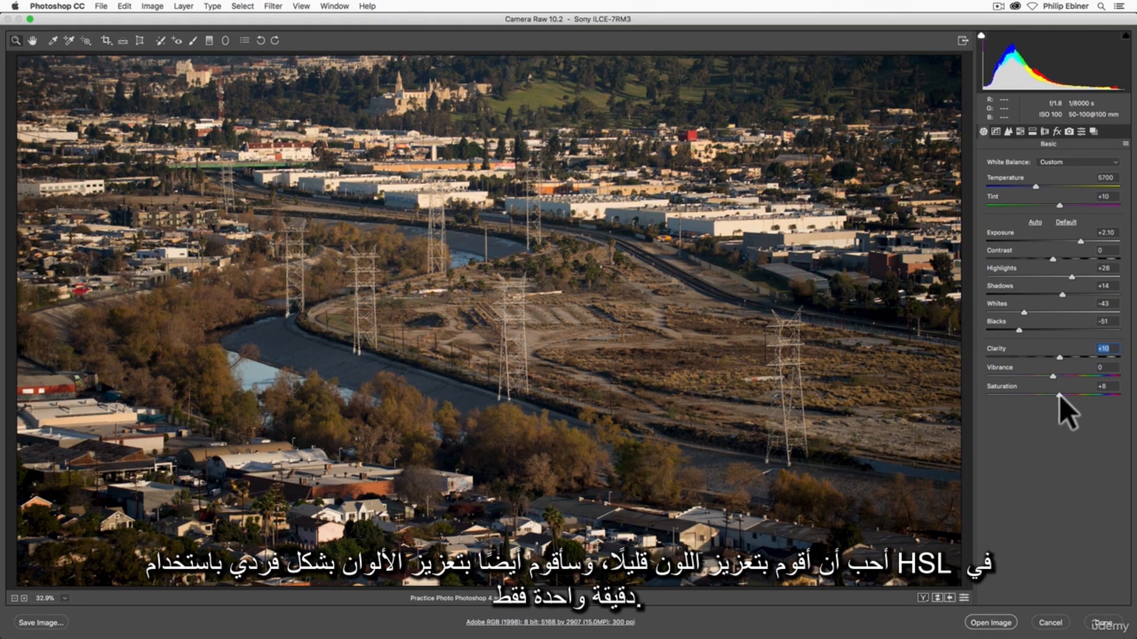
drag(1059, 395, 1060, 395)
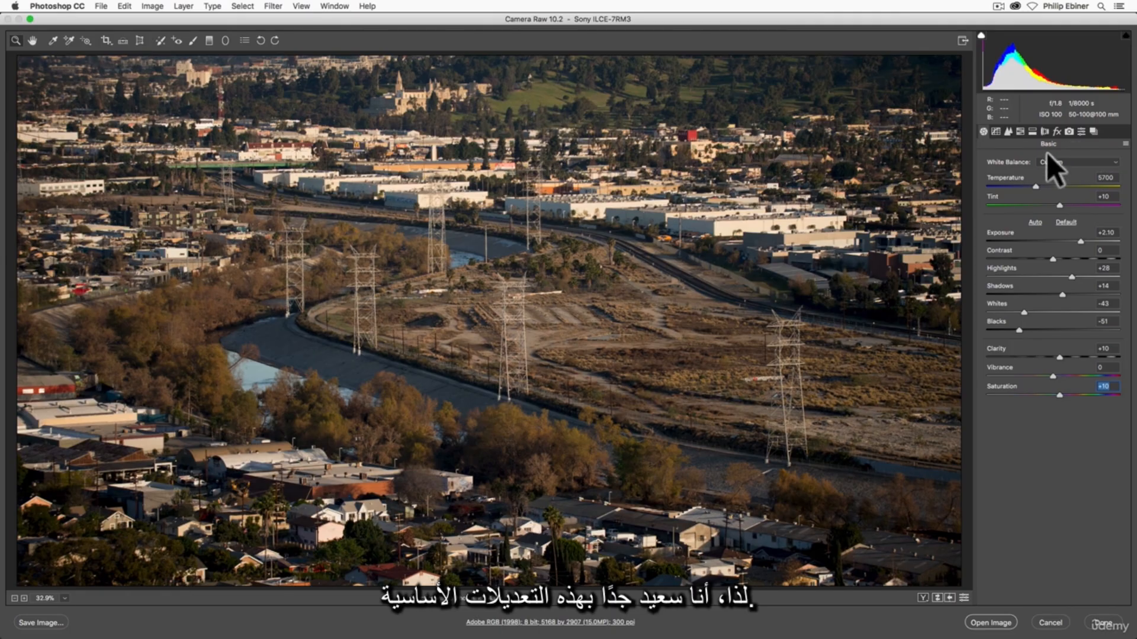
Step: Try Luminance noise reduction at 27 on the magnified riverside trees and return it to 0
click(995, 133)
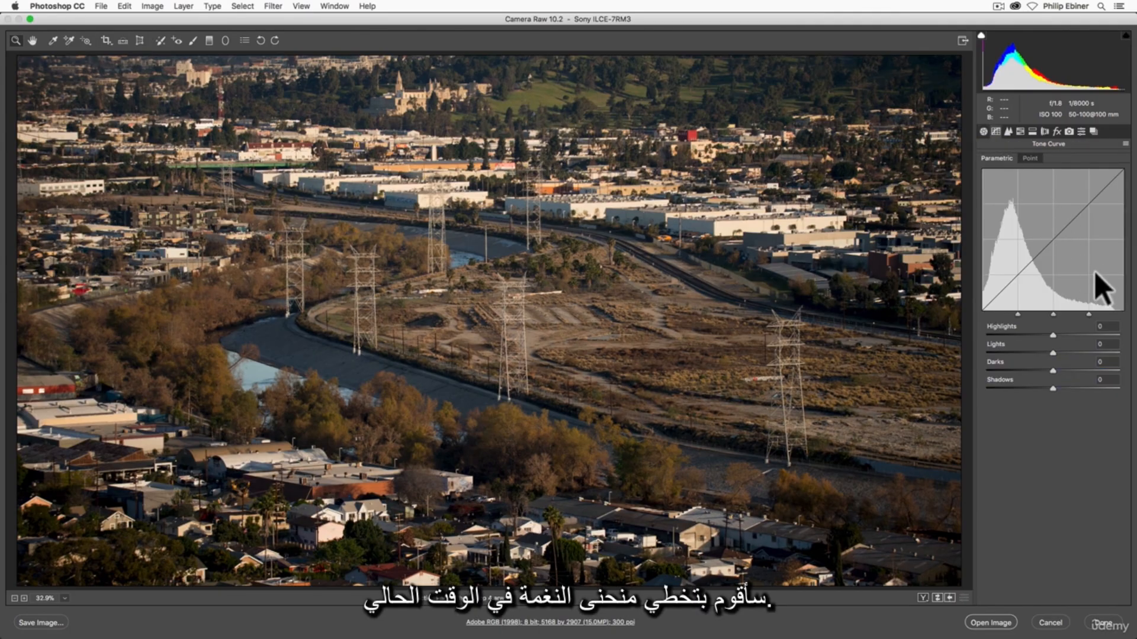
click(1008, 132)
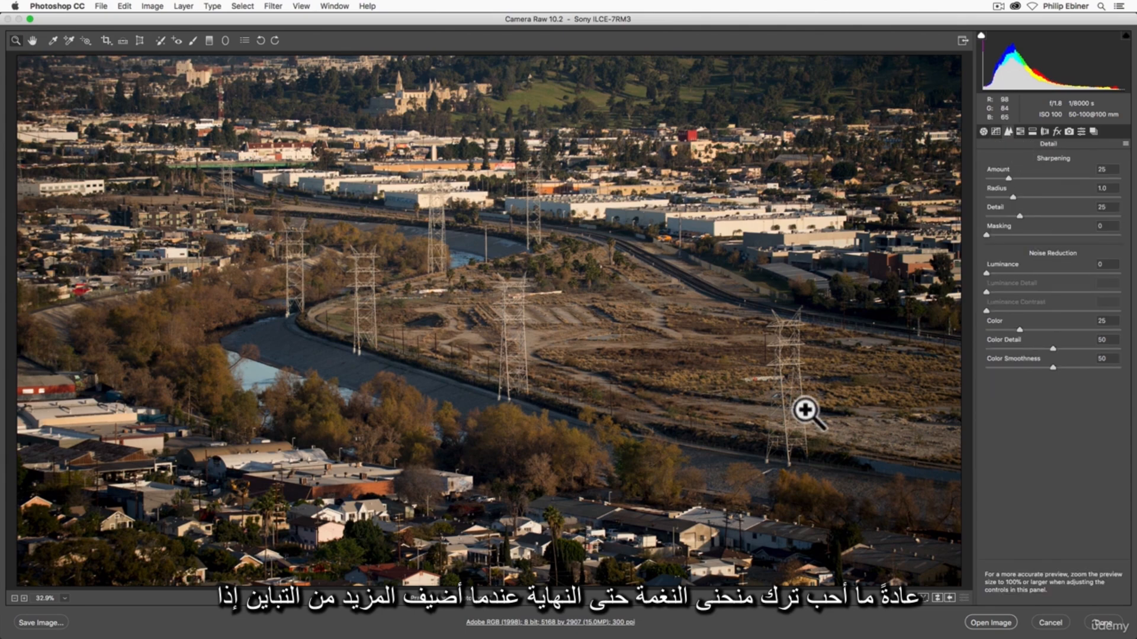
click(535, 389)
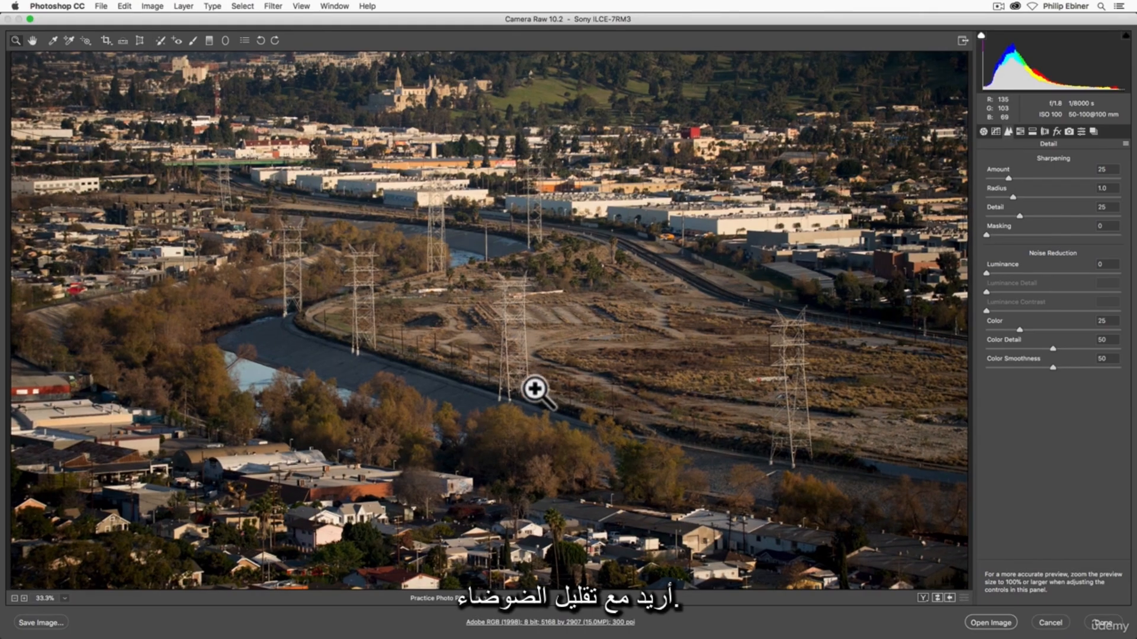
drag(535, 389, 626, 350)
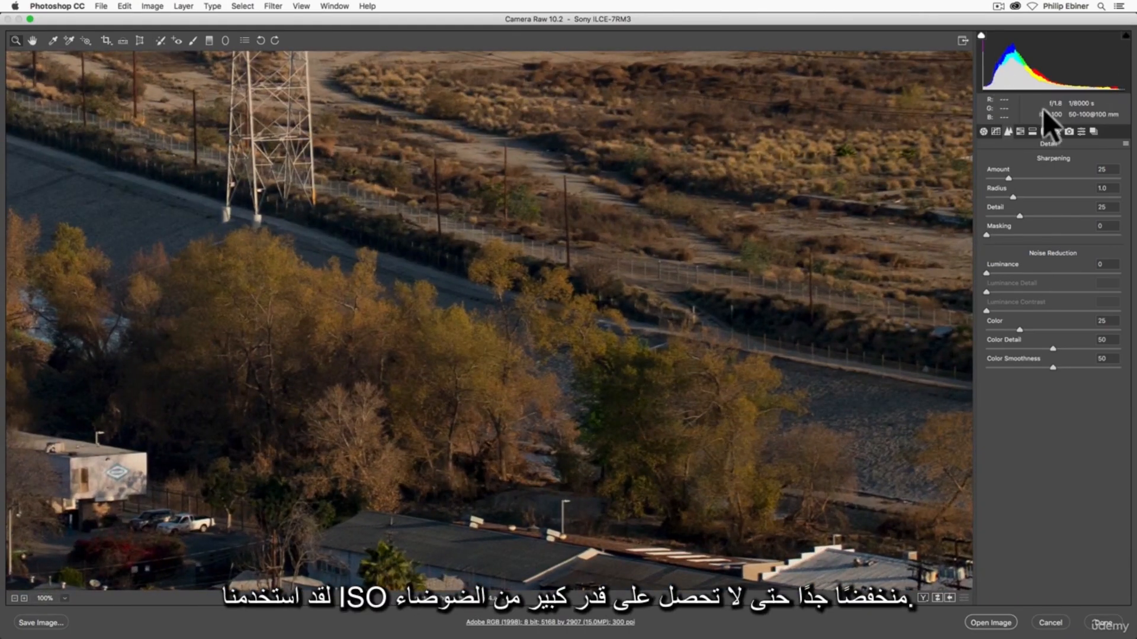
click(617, 297)
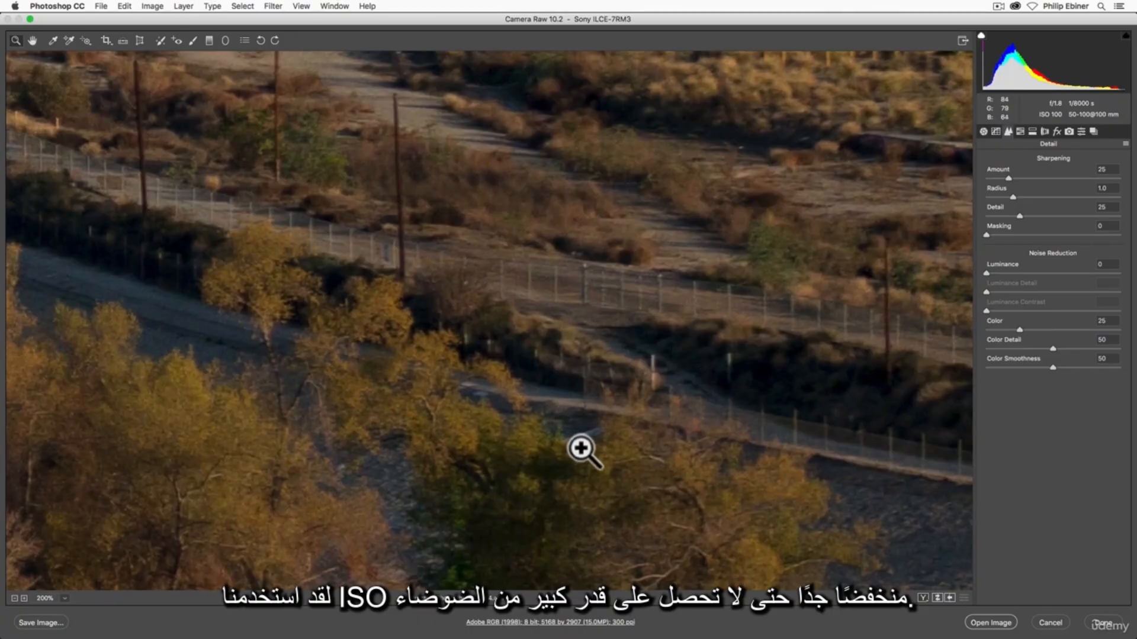
click(1022, 272)
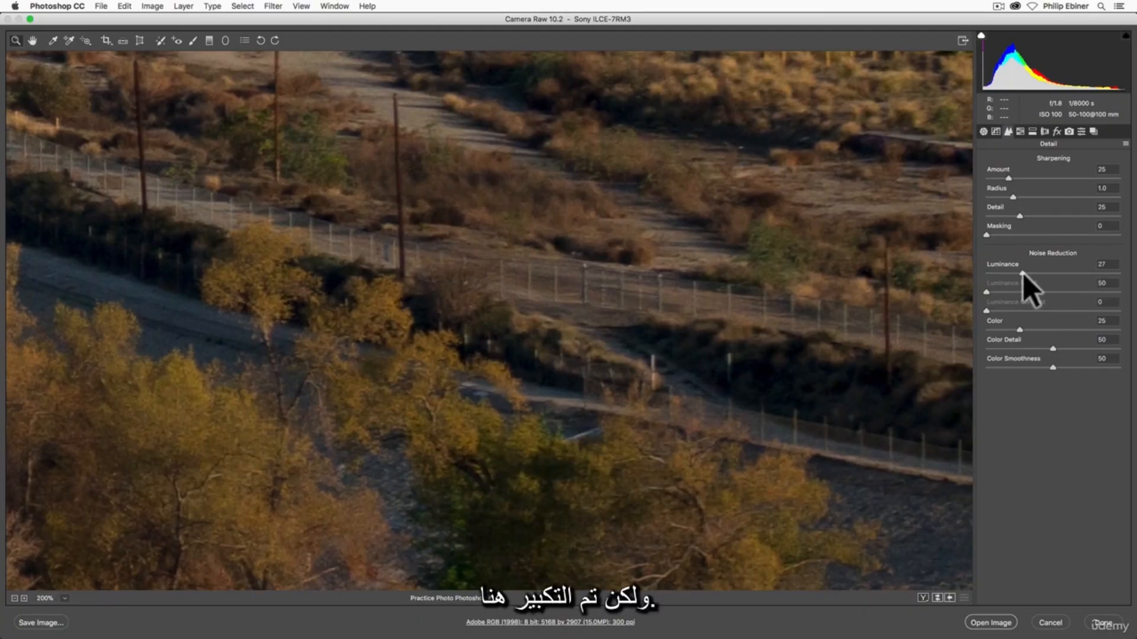
drag(1024, 274, 958, 275)
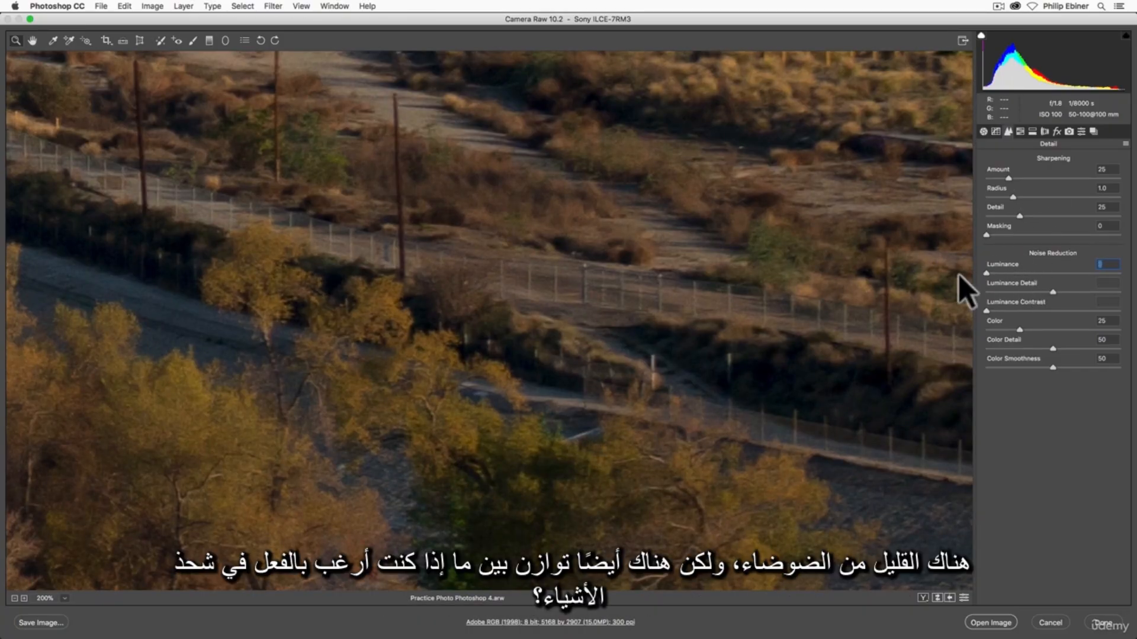
Step: Try a sharpening Amount of 69 while examining the hillside buildings and warehouses up close
alt+click(690, 332)
alt+click(539, 349)
alt+click(533, 352)
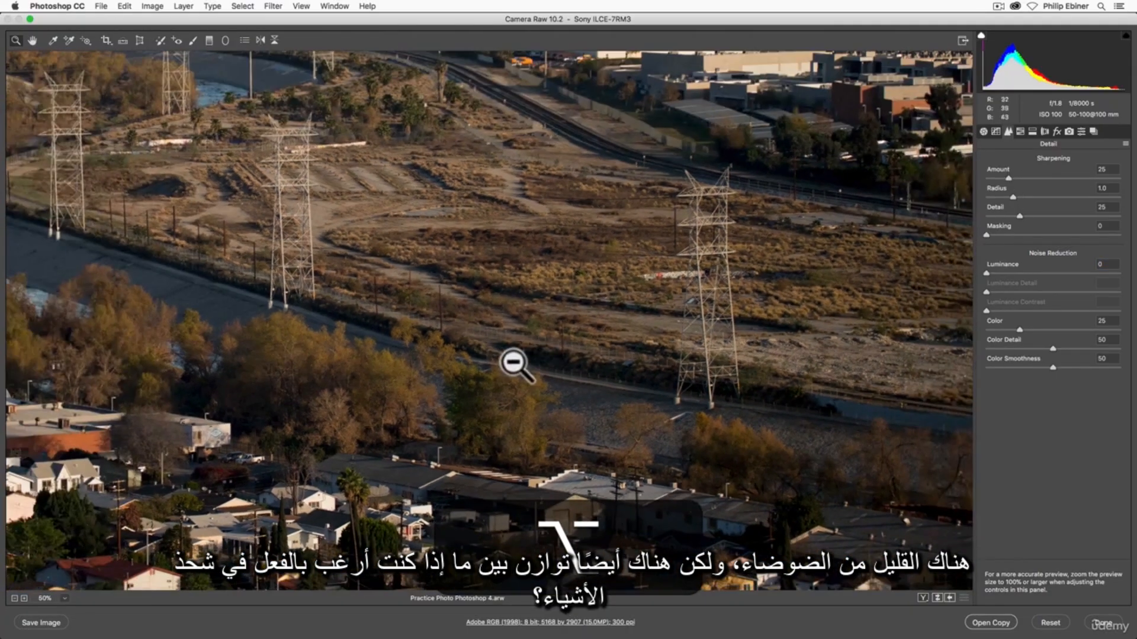
alt+click(513, 363)
click(418, 107)
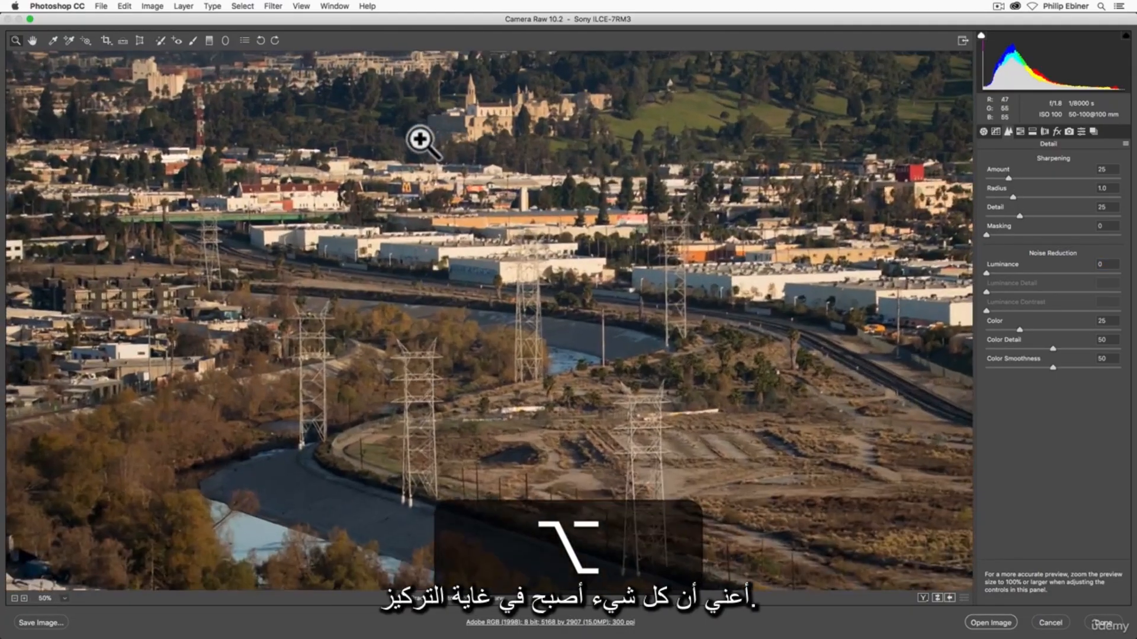
click(517, 185)
click(597, 188)
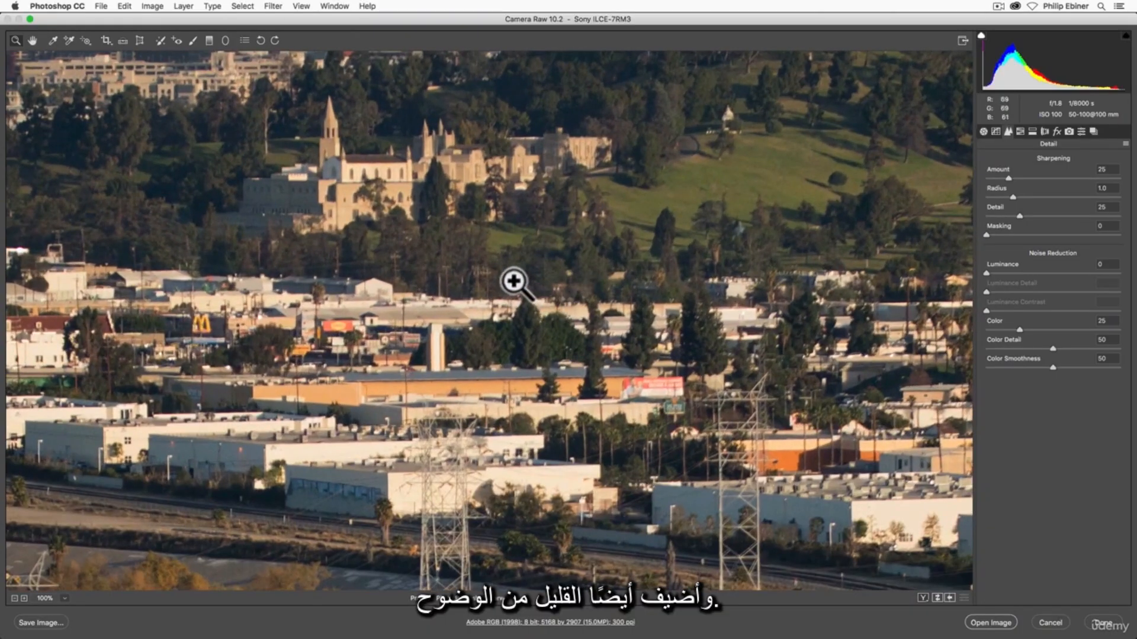
click(1048, 178)
Step: Judge stronger and weaker sharpening on the whole photo and set the sharpening Amount to 50
alt+click(731, 242)
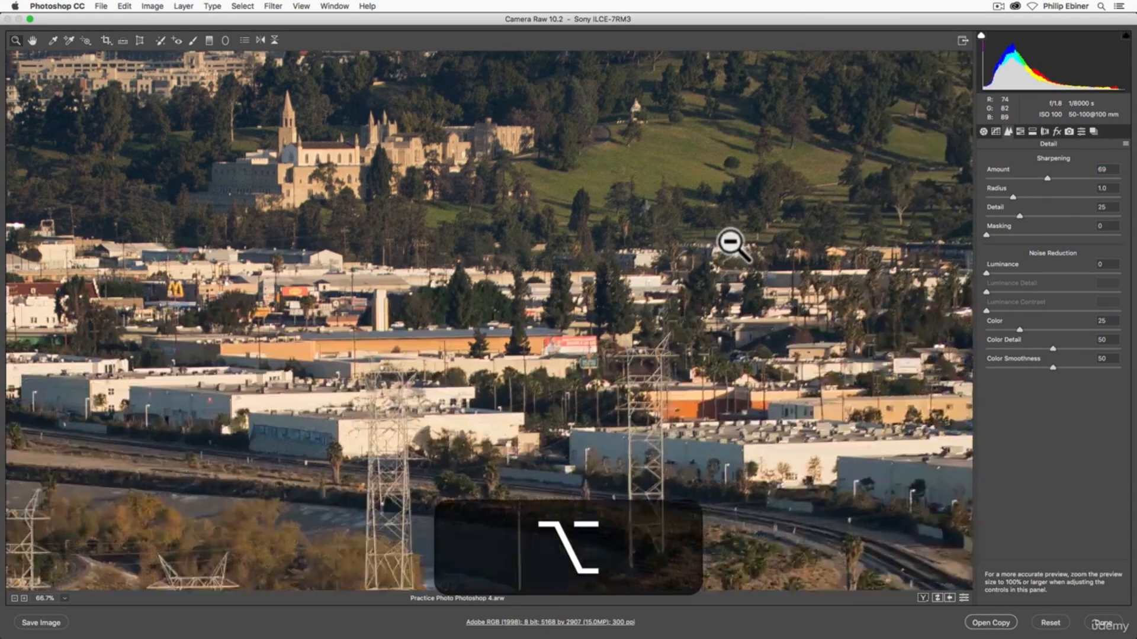
alt+click(731, 242)
click(64, 598)
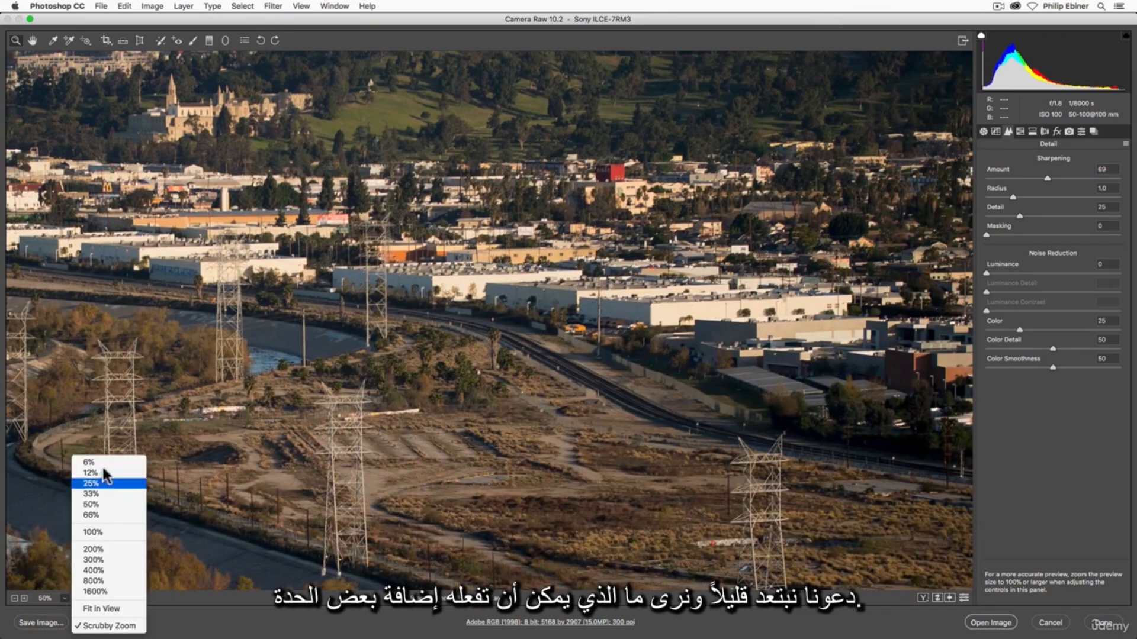
click(102, 608)
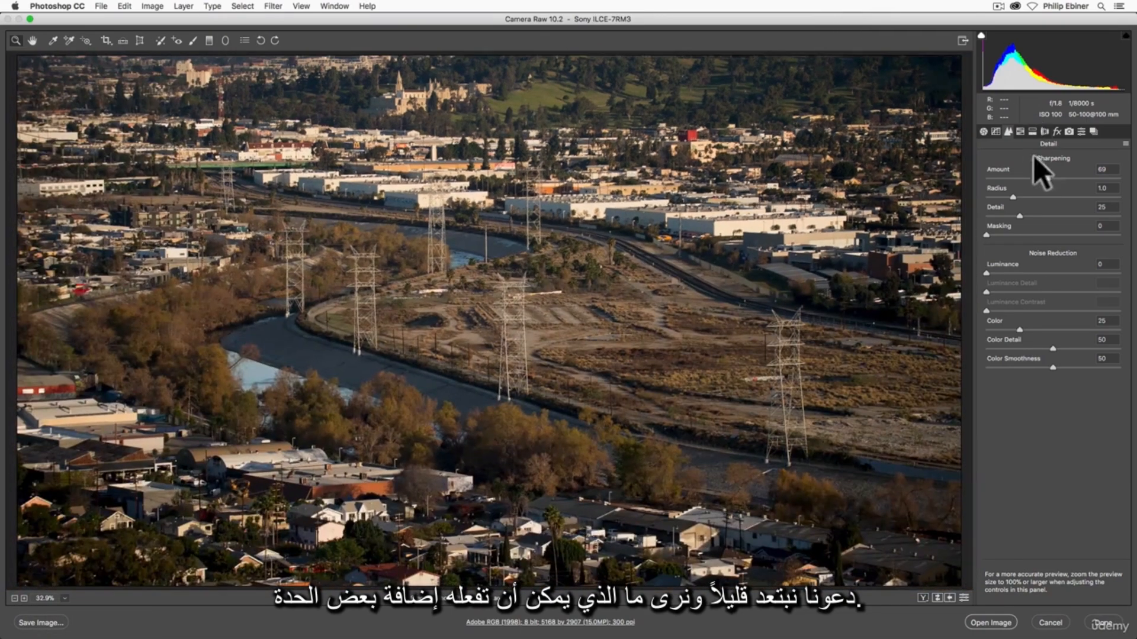
mouse_move(1054, 181)
mouse_down()
mouse_move(1007, 180)
mouse_move(1060, 187)
mouse_up()
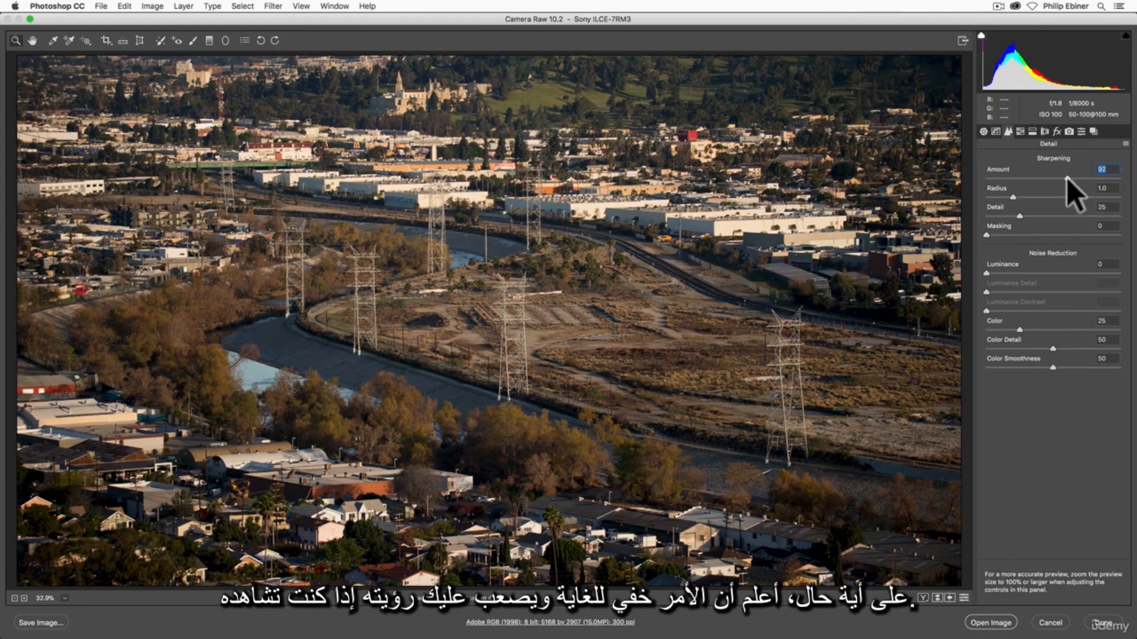
drag(1042, 177, 1030, 175)
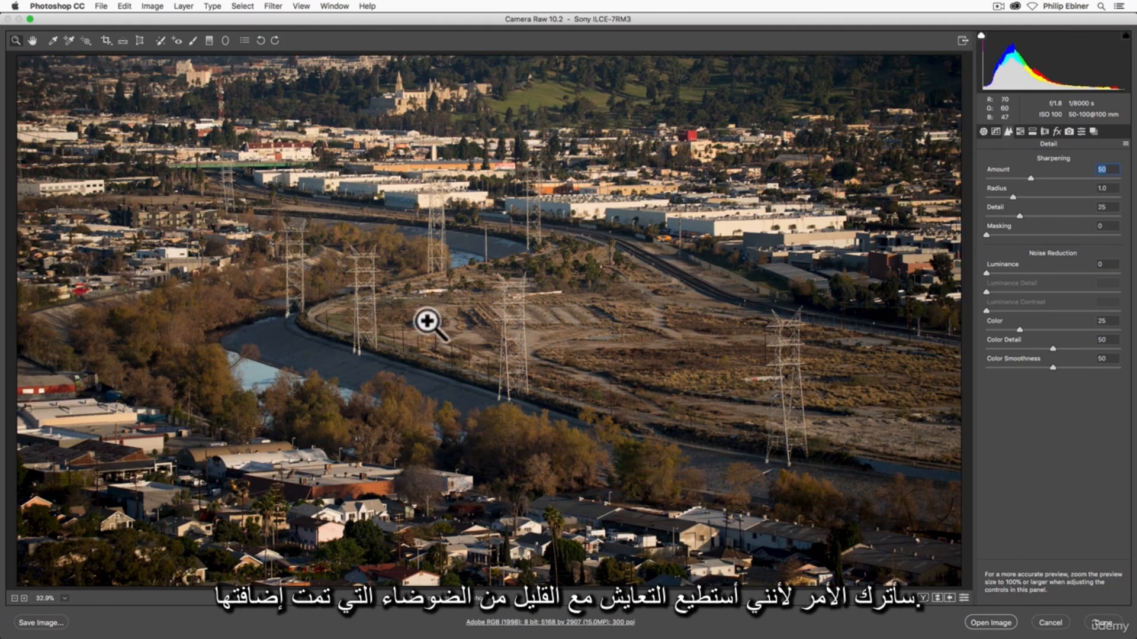
Step: Boost the saturation of the trees with targeted adjustment, giving Oranges +92 and Yellows +50, and set Greens saturation to +48
click(1020, 131)
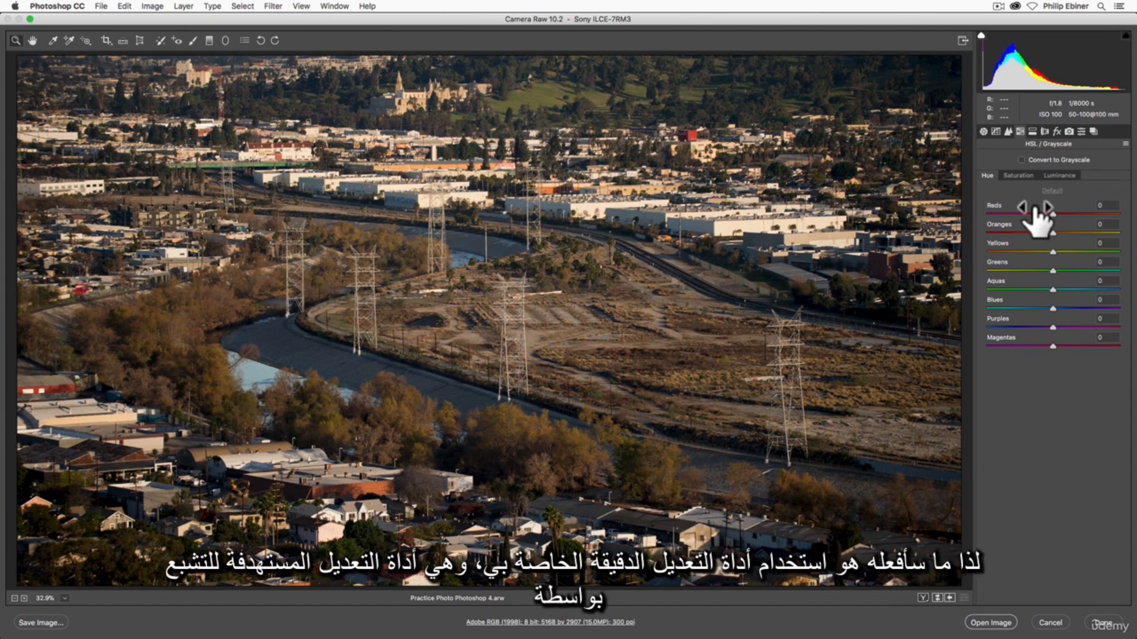
click(86, 38)
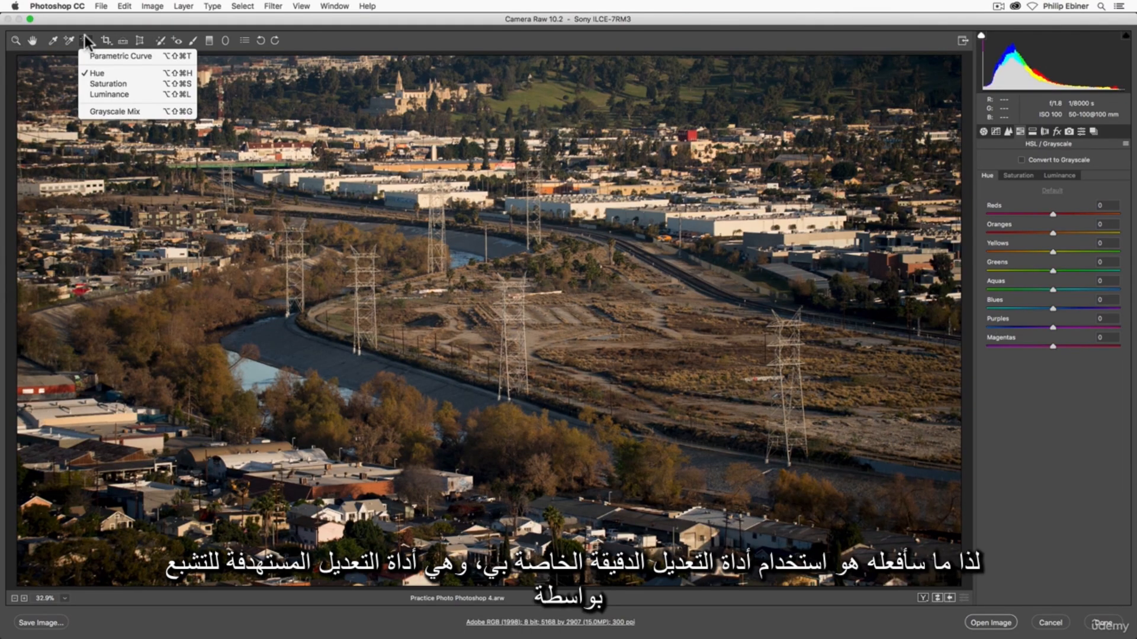
click(115, 83)
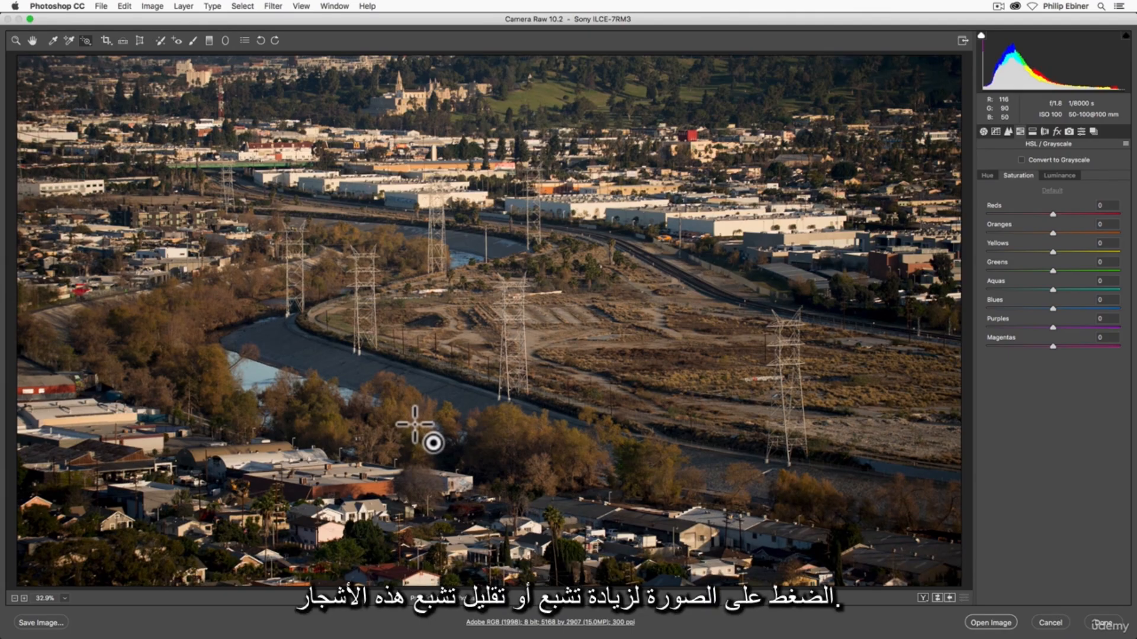
drag(415, 424, 414, 381)
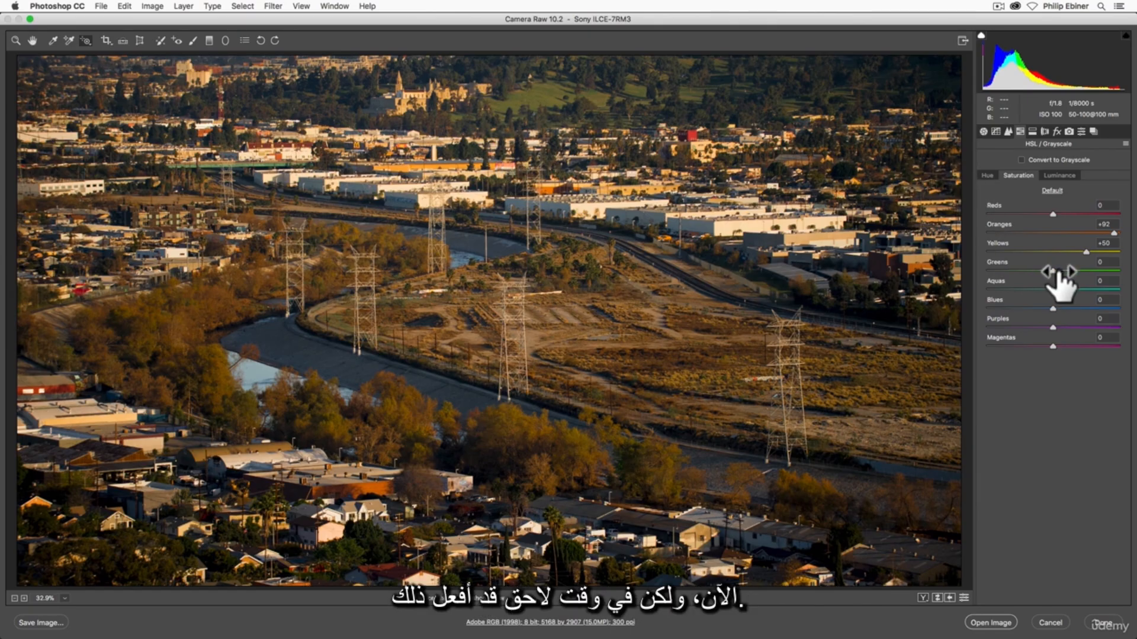
drag(1052, 270, 1096, 269)
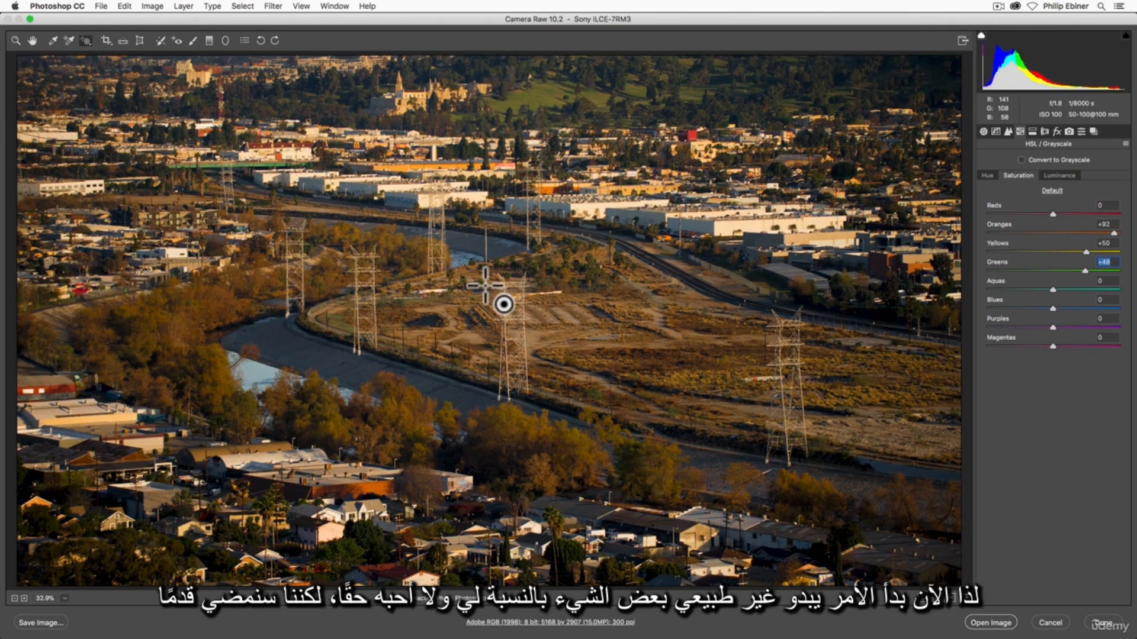
Step: Try shifting the trees' hue towards green with targeted adjustment, using Oranges +99 and Yellows +65, and undo it
click(85, 40)
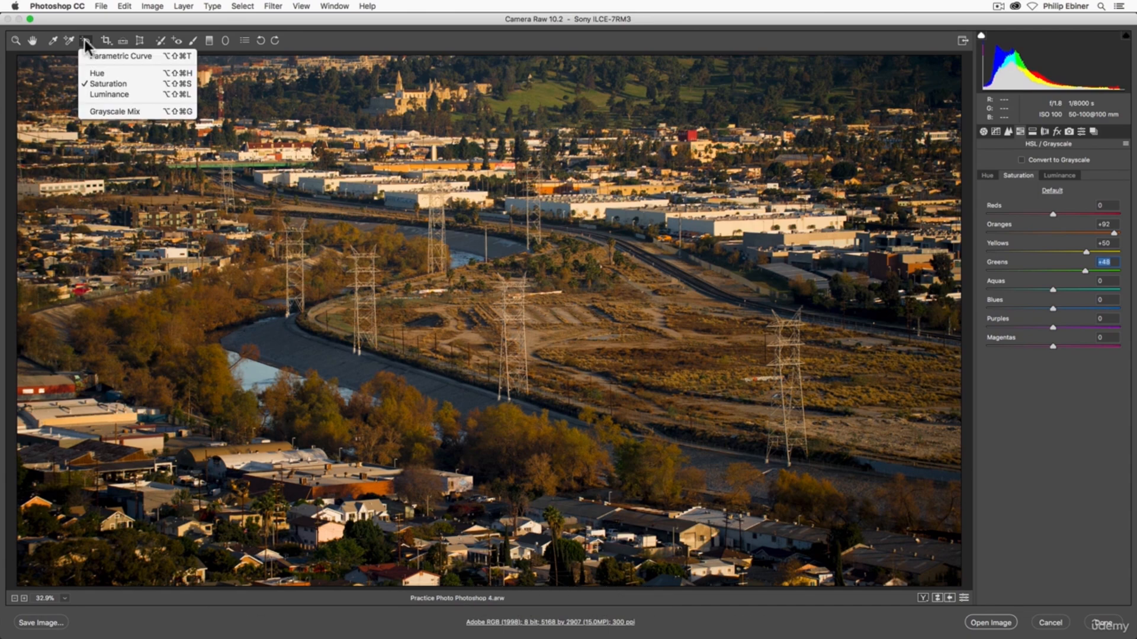
click(95, 73)
drag(414, 429, 412, 373)
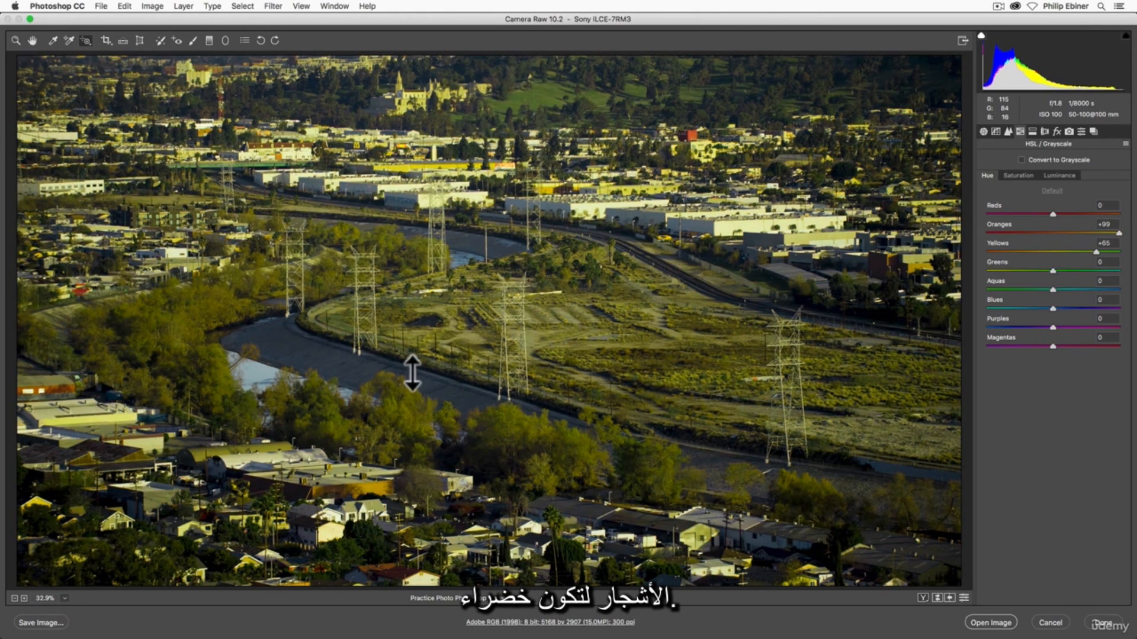
key(super+z)
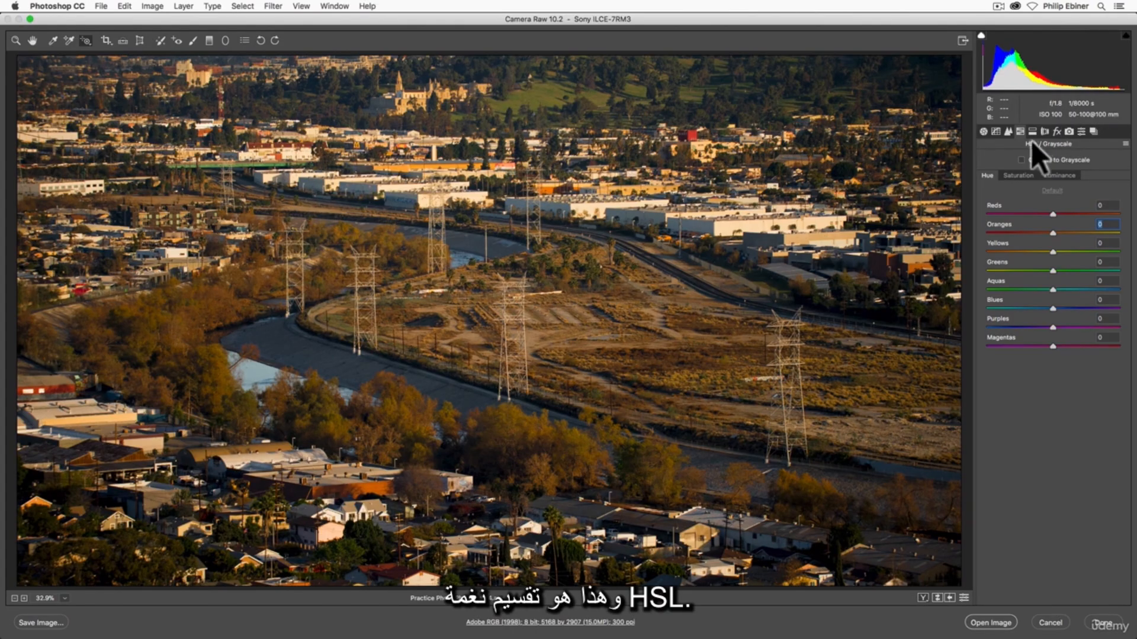
Step: Try enabling the lens profile corrections and switch them off again
click(1045, 132)
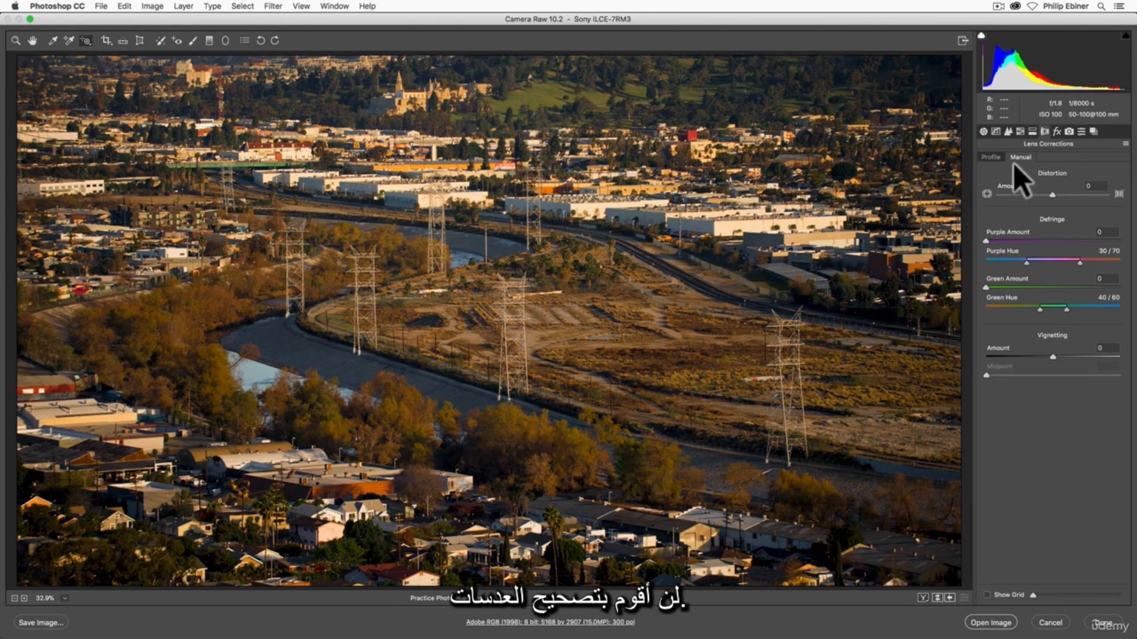
click(990, 157)
click(1007, 187)
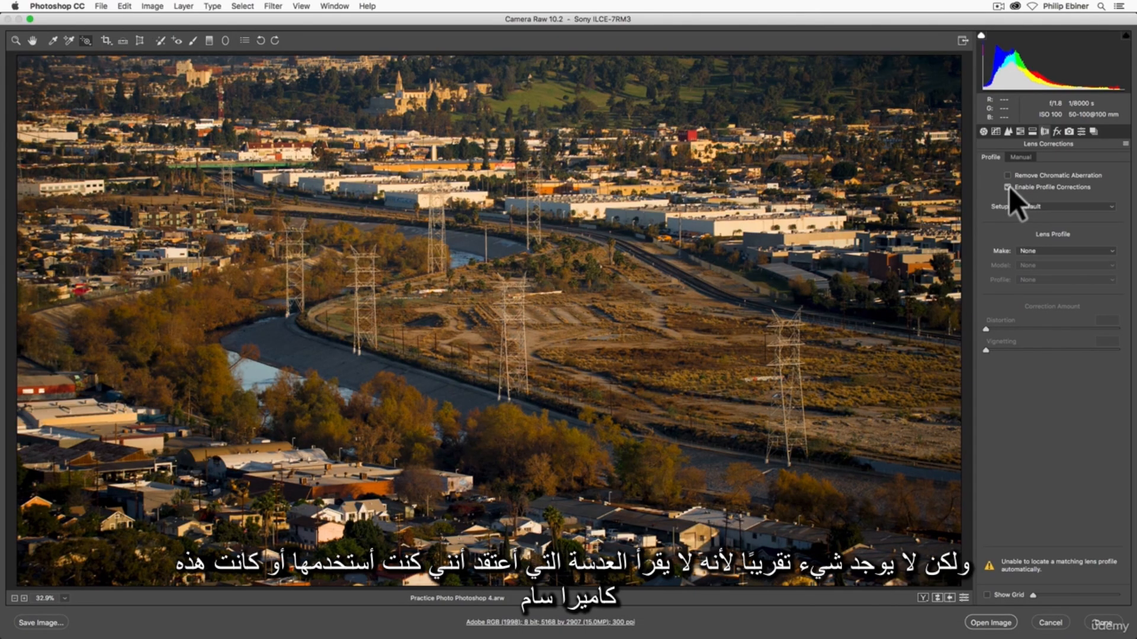
click(1008, 187)
click(1007, 188)
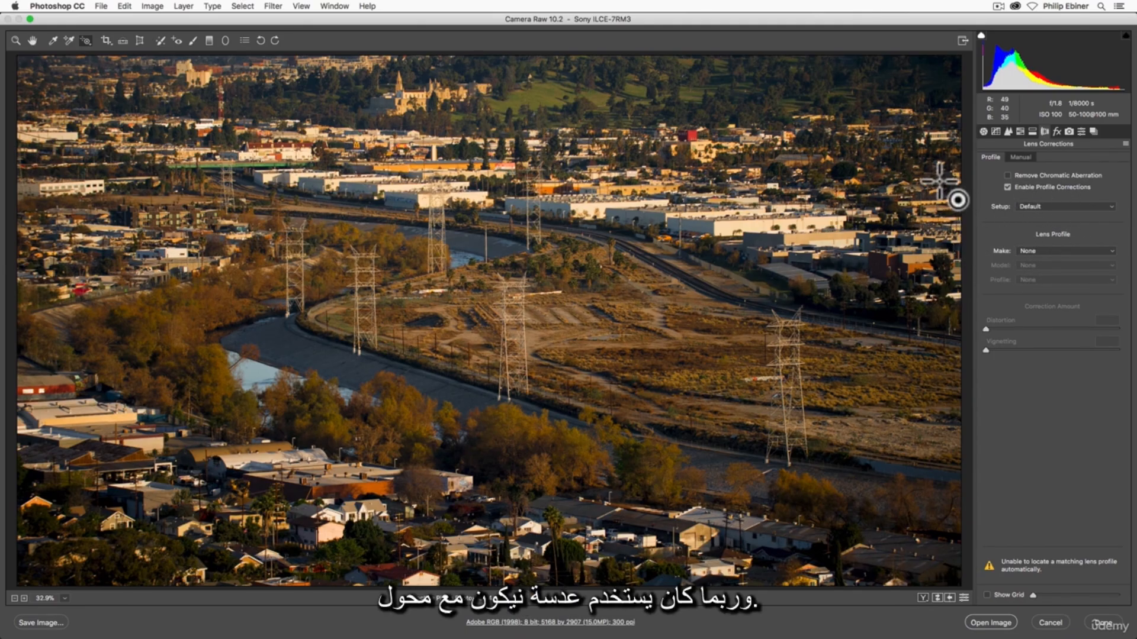
click(1007, 186)
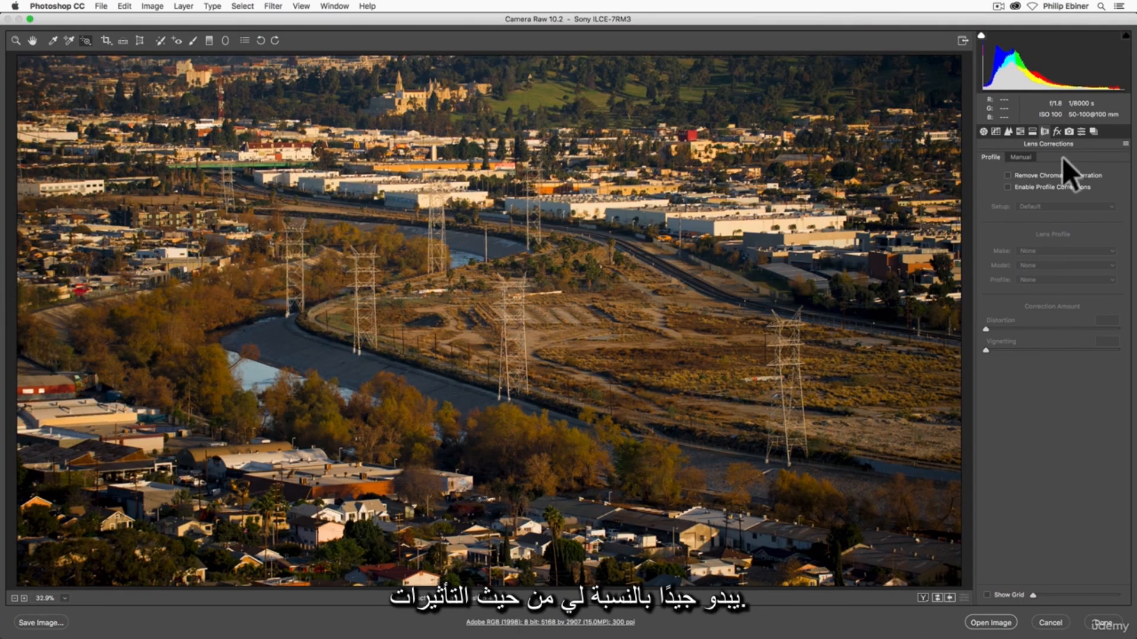
click(1056, 131)
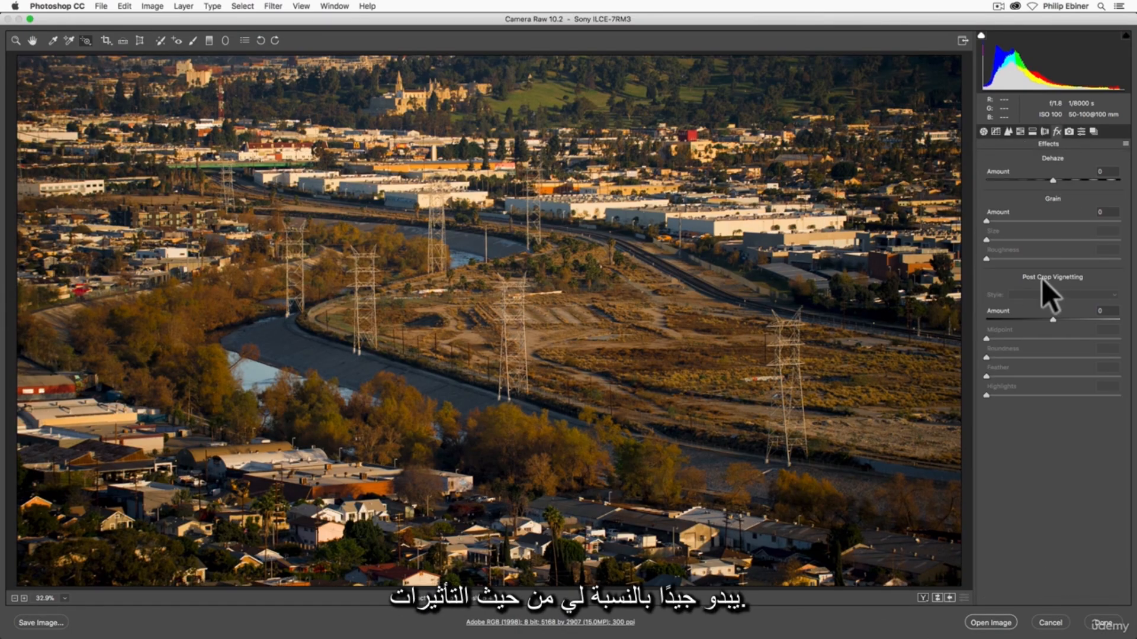
click(1053, 321)
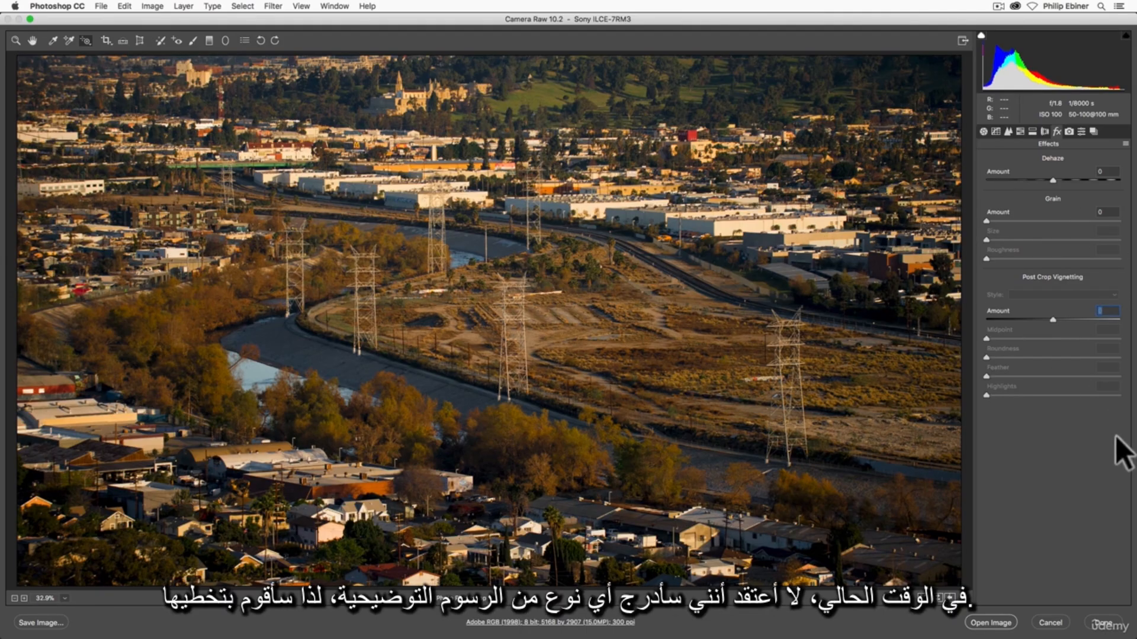
click(1069, 132)
click(1082, 132)
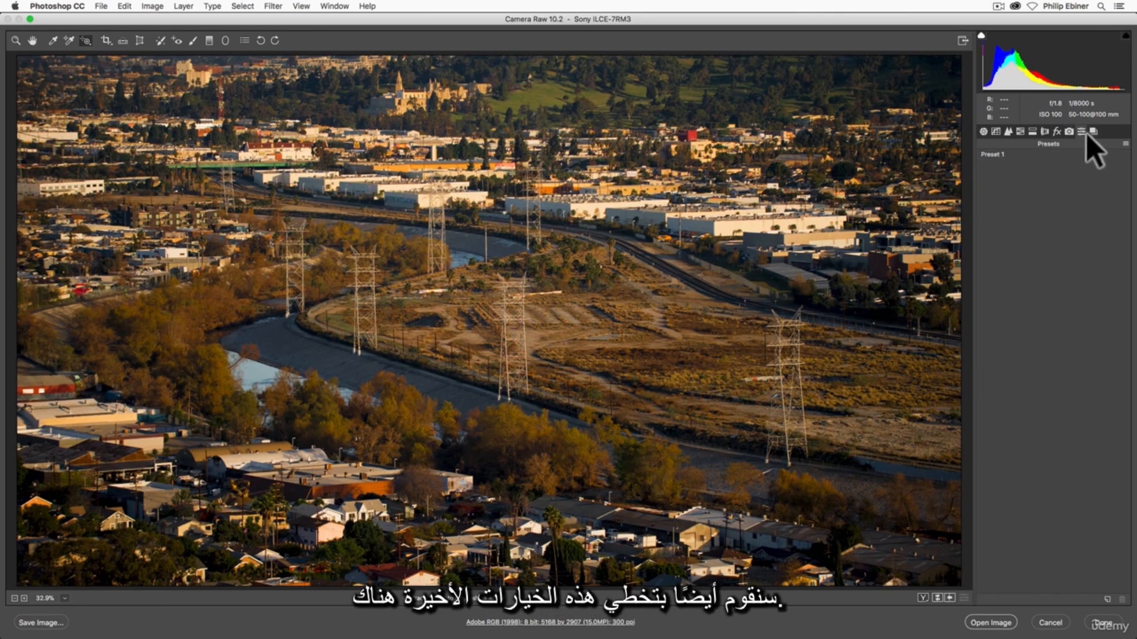
click(982, 132)
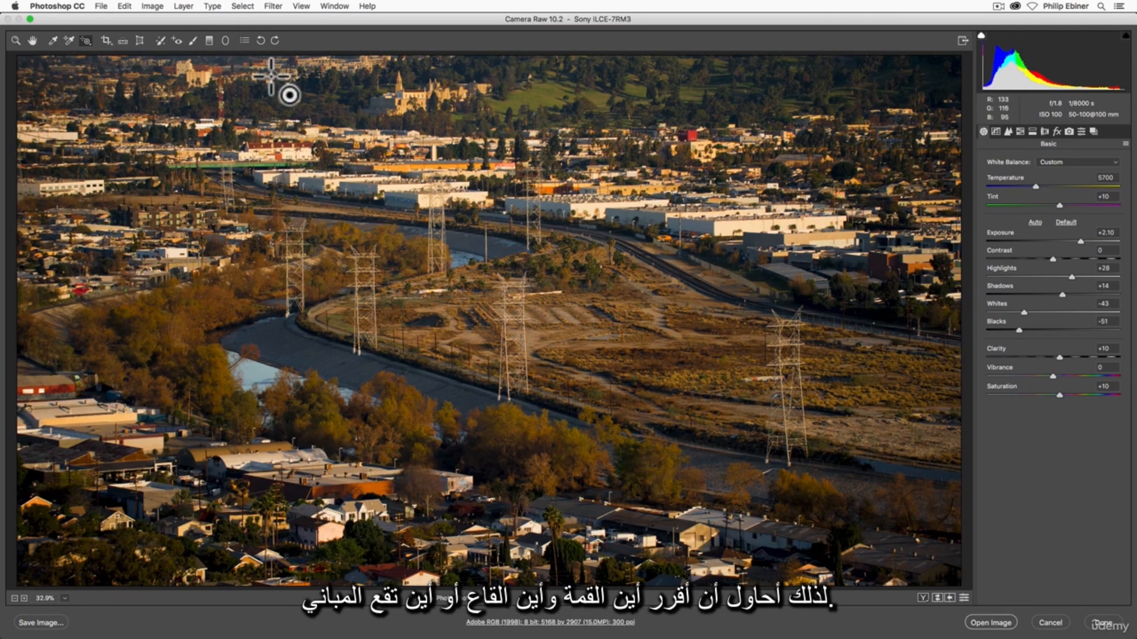
Step: Paint an Adjustment Brush mask with Flow 100 over the buildings and hillside surrounding the river and open field
click(193, 40)
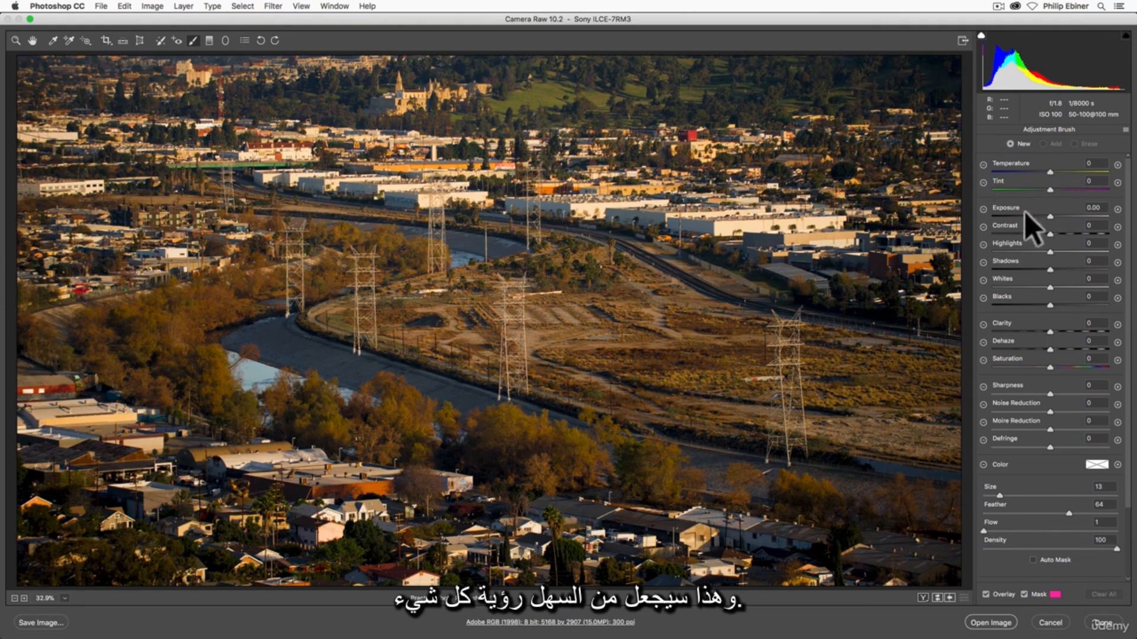
mouse_move(894, 209)
mouse_down()
mouse_move(770, 219)
mouse_move(664, 201)
mouse_up()
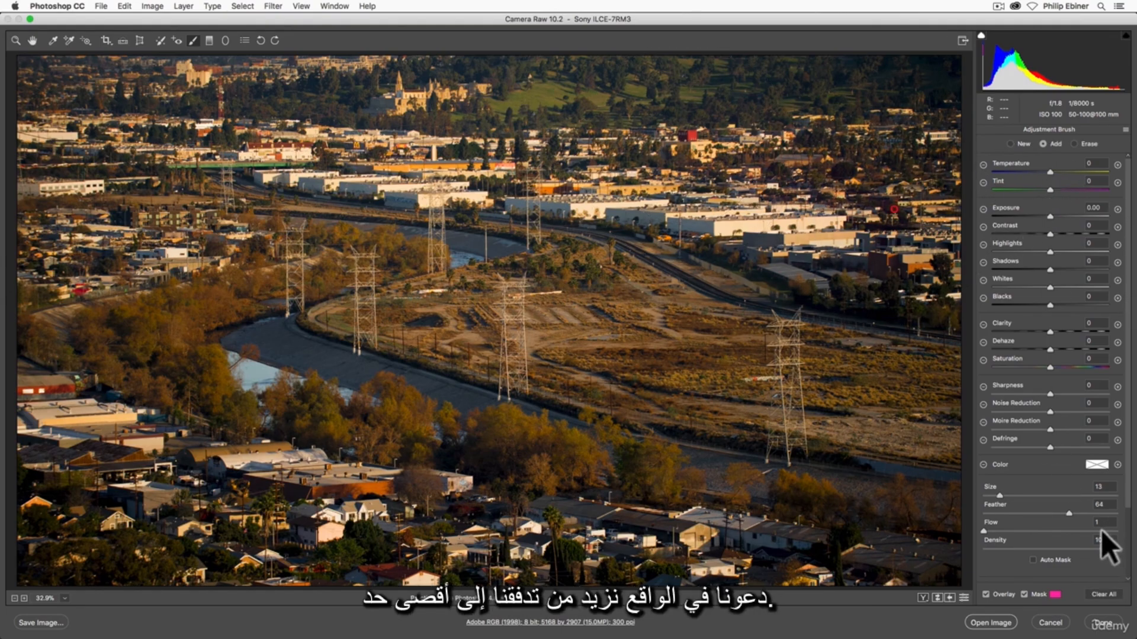
click(1116, 531)
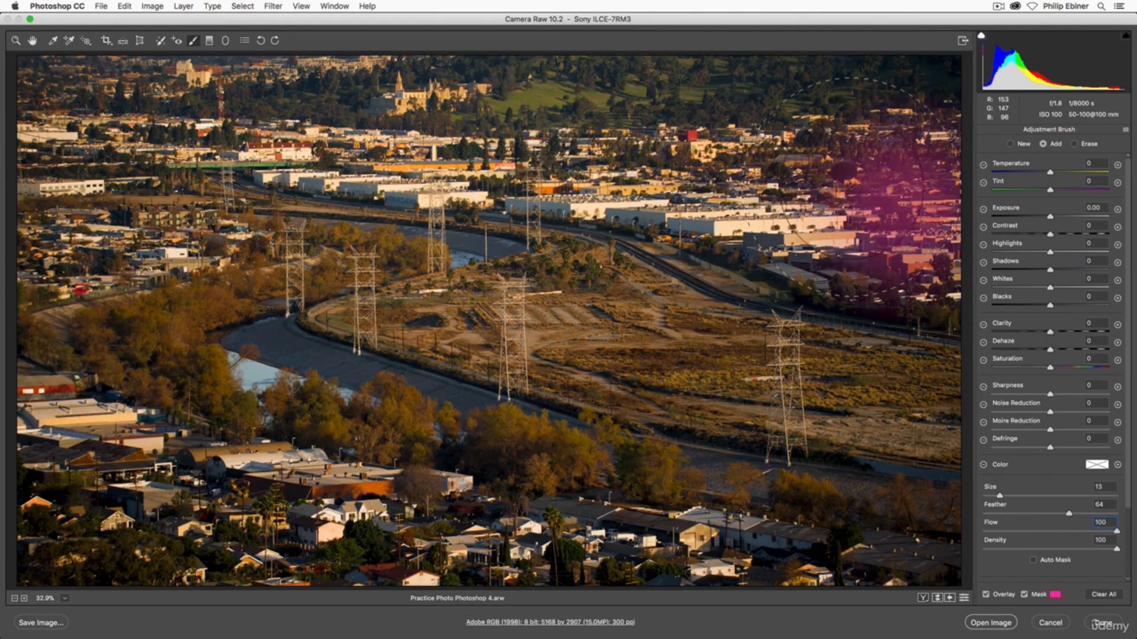
mouse_move(846, 189)
mouse_down()
mouse_move(669, 124)
mouse_move(710, 106)
mouse_move(444, 107)
mouse_move(87, 71)
mouse_move(355, 143)
mouse_move(953, 267)
mouse_move(59, 154)
mouse_move(59, 237)
mouse_move(136, 255)
mouse_move(57, 253)
mouse_move(83, 509)
mouse_move(532, 551)
mouse_move(681, 592)
mouse_move(793, 568)
mouse_move(850, 605)
mouse_move(914, 589)
mouse_up()
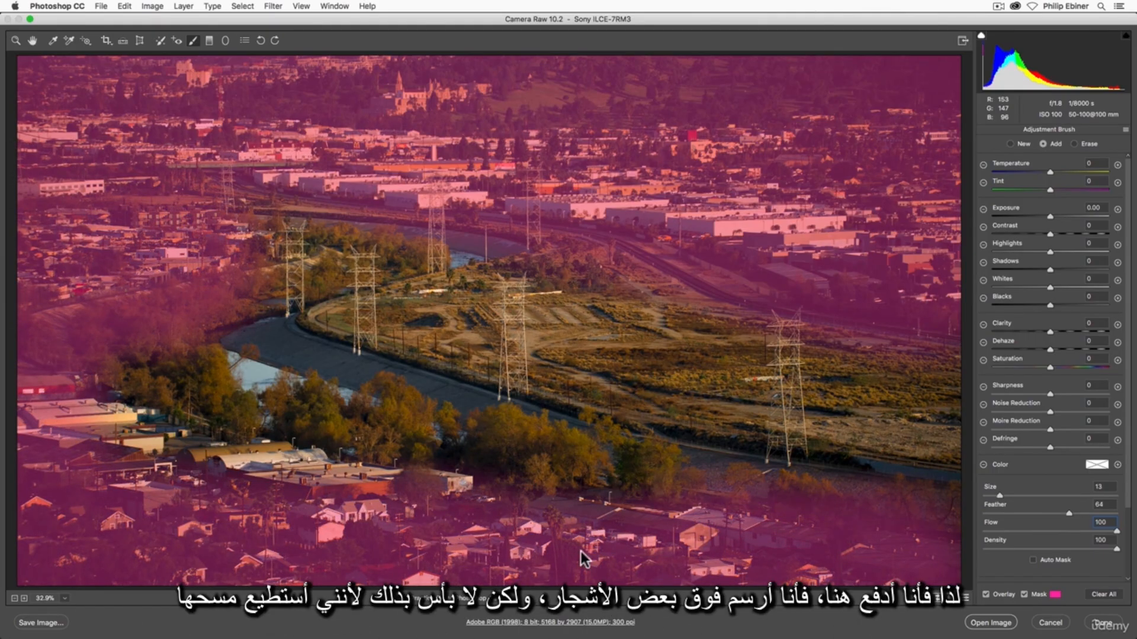
Step: Extend the brush mask over the houses and buildings below the river, and erase it from the riverside trees
mouse_move(581, 558)
mouse_down()
mouse_move(218, 498)
mouse_move(79, 435)
mouse_up()
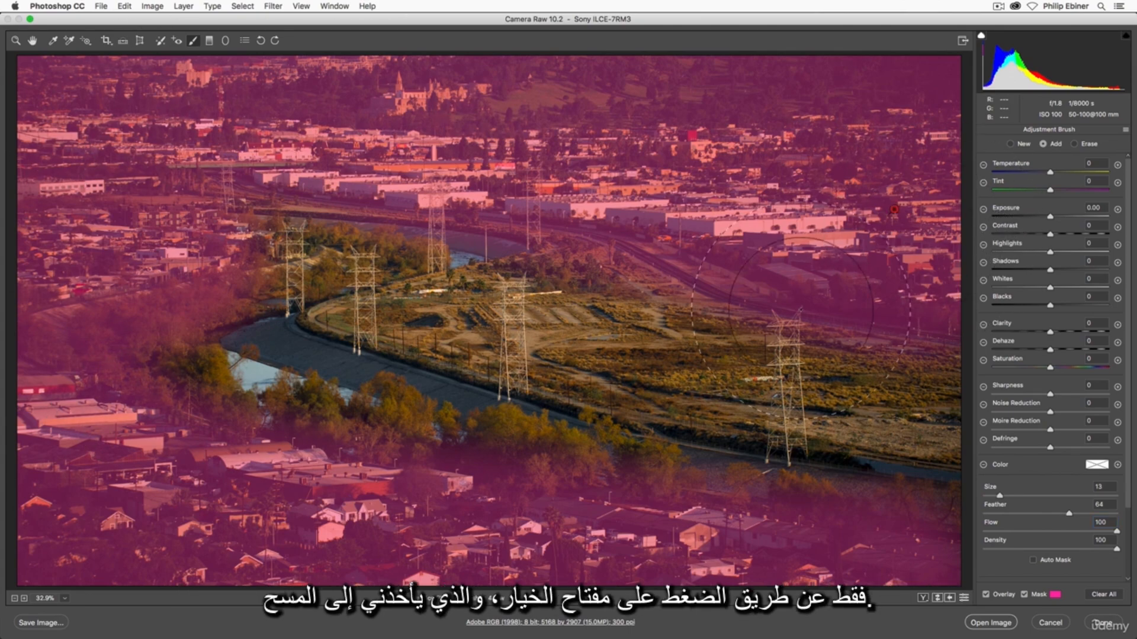
key(alt)
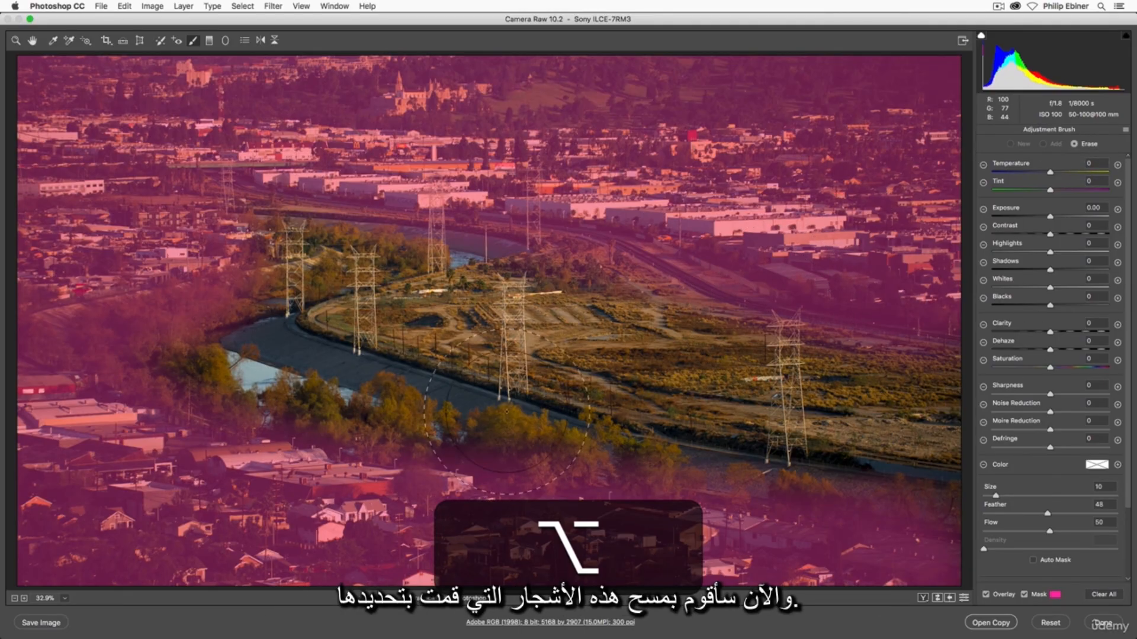
mouse_move(506, 412)
mouse_down()
mouse_move(681, 468)
mouse_move(841, 492)
mouse_up()
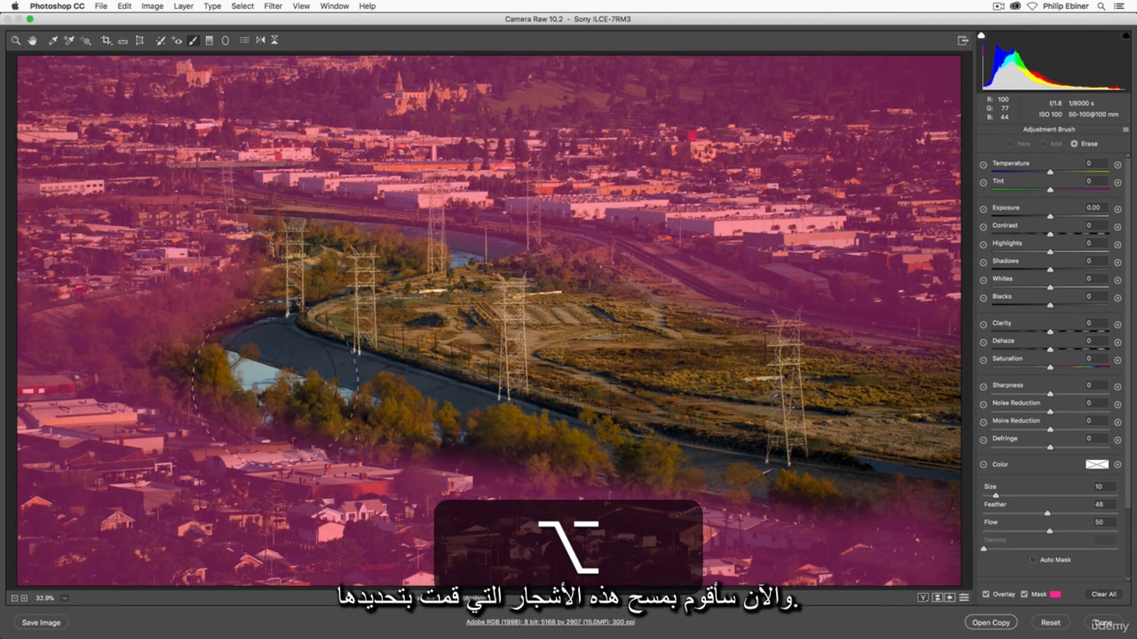
mouse_move(275, 382)
mouse_down()
mouse_move(195, 331)
mouse_move(112, 332)
mouse_move(94, 356)
mouse_move(225, 284)
mouse_up()
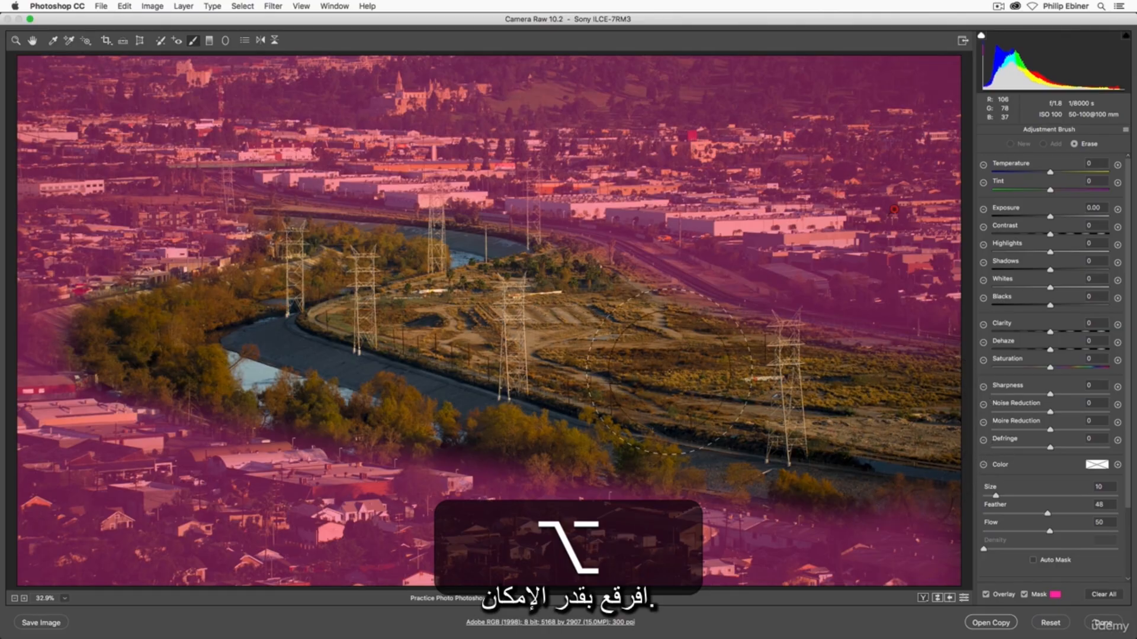
key(alt)
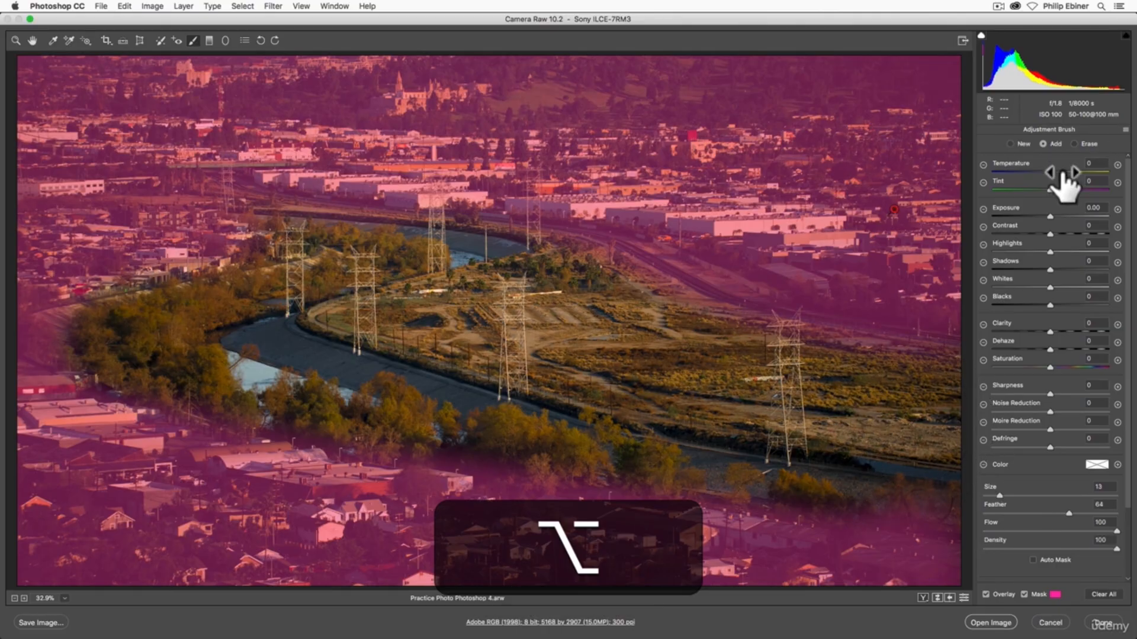
Step: Refine the mask edge by erasing around the trees and the strip beyond the river, reducing the Erase brush size to 9, 7 and 3
click(1072, 143)
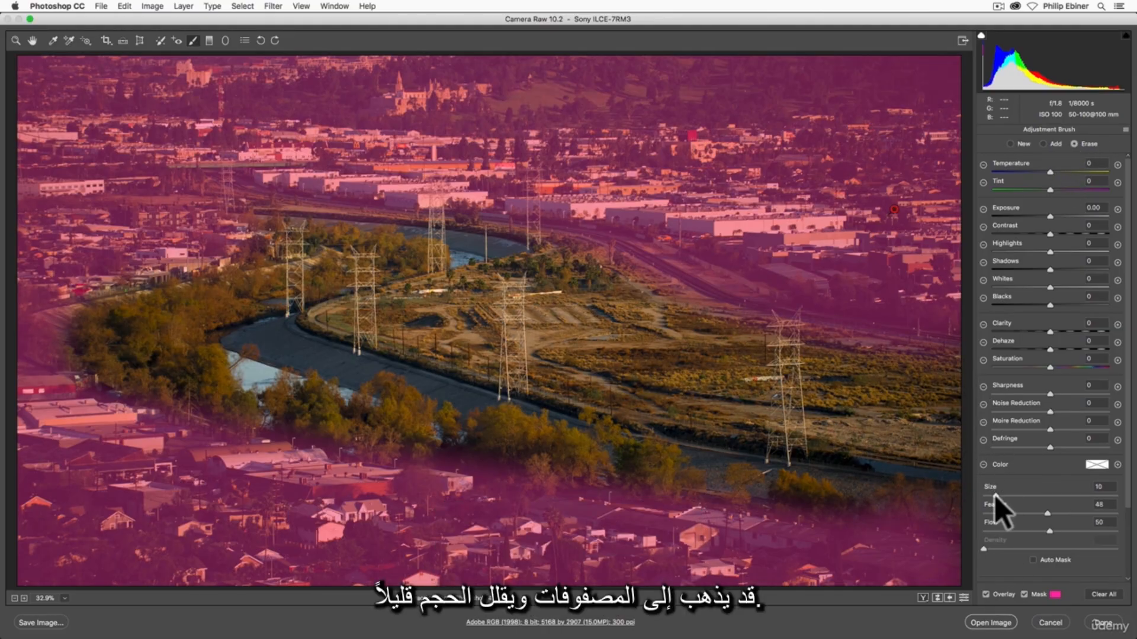
drag(995, 495, 993, 495)
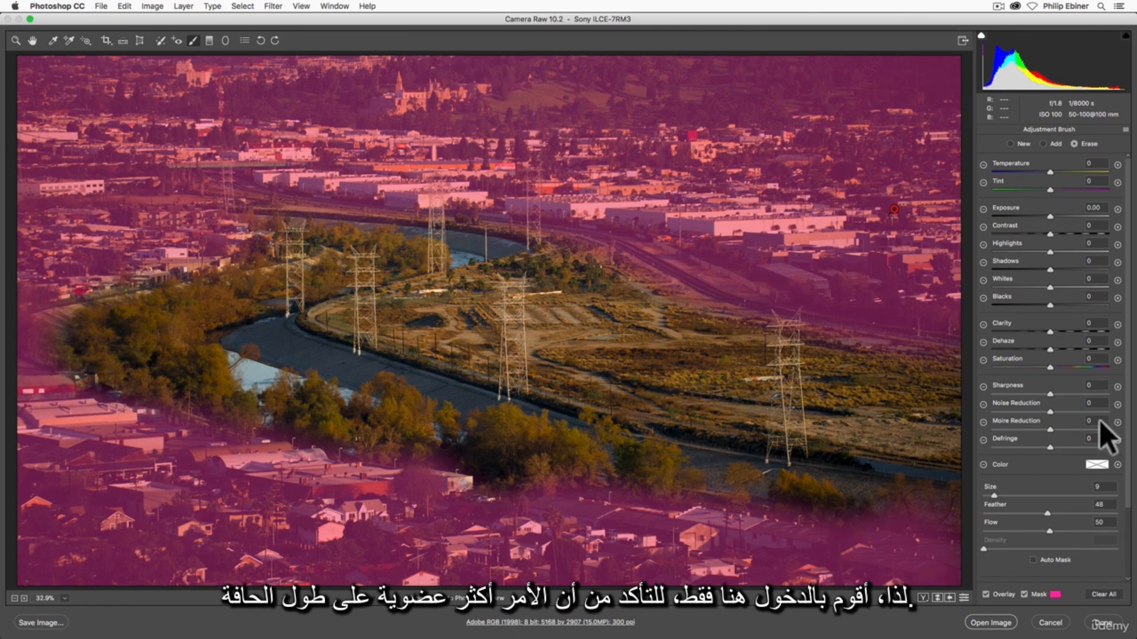
drag(1001, 495, 992, 495)
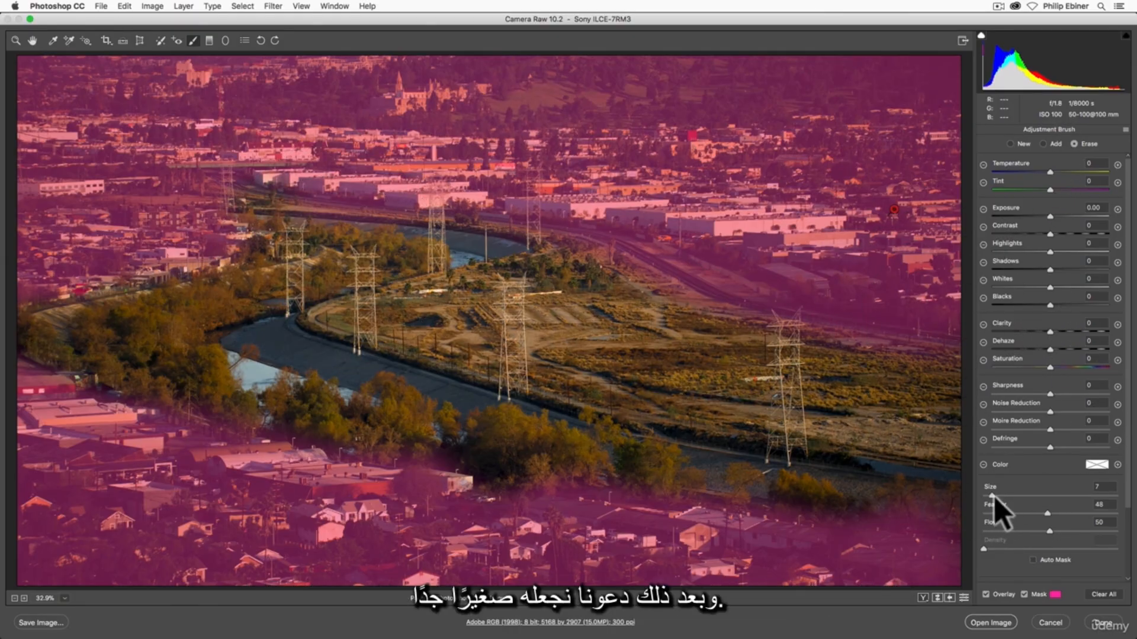
drag(992, 496, 986, 496)
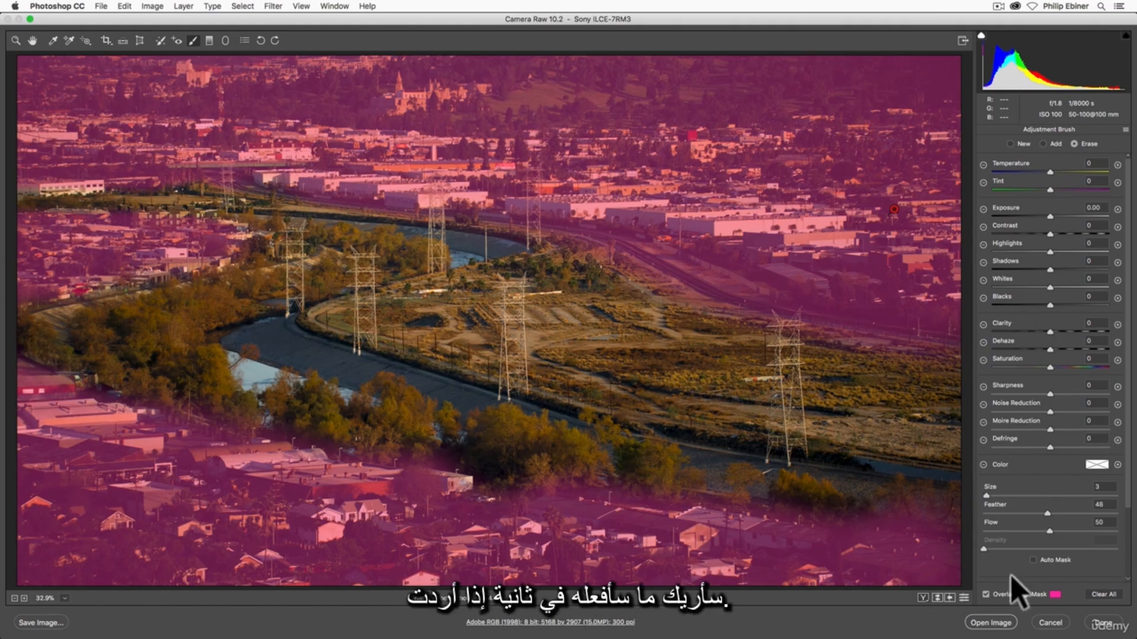
Step: Hide the mask overlay and lower the masked surroundings' saturation to -47
click(1024, 594)
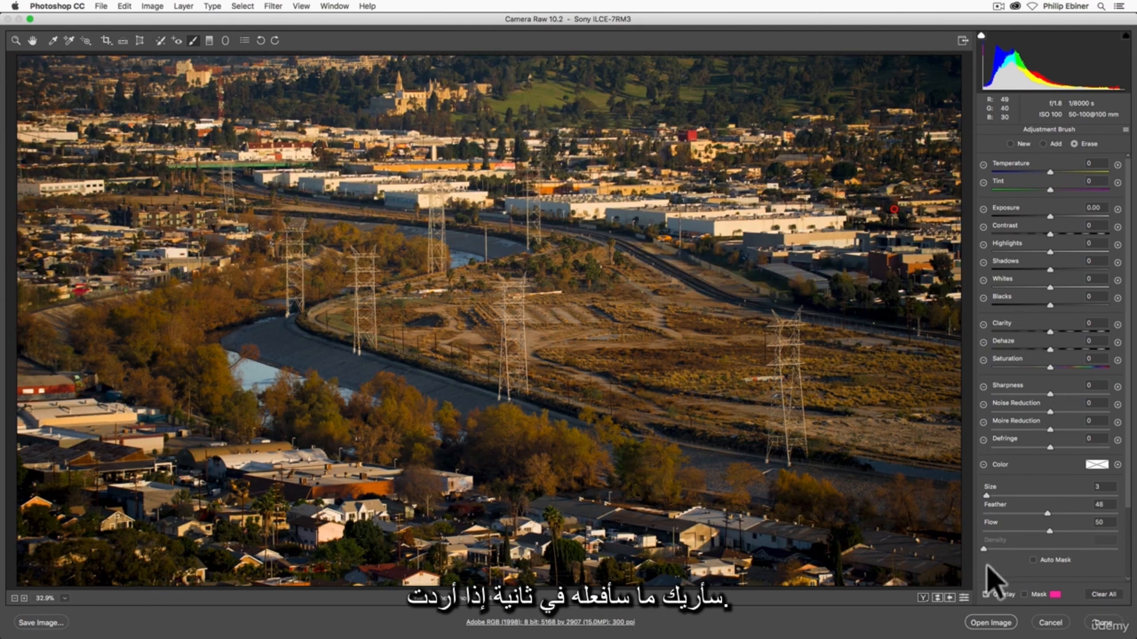
click(1028, 594)
click(1027, 595)
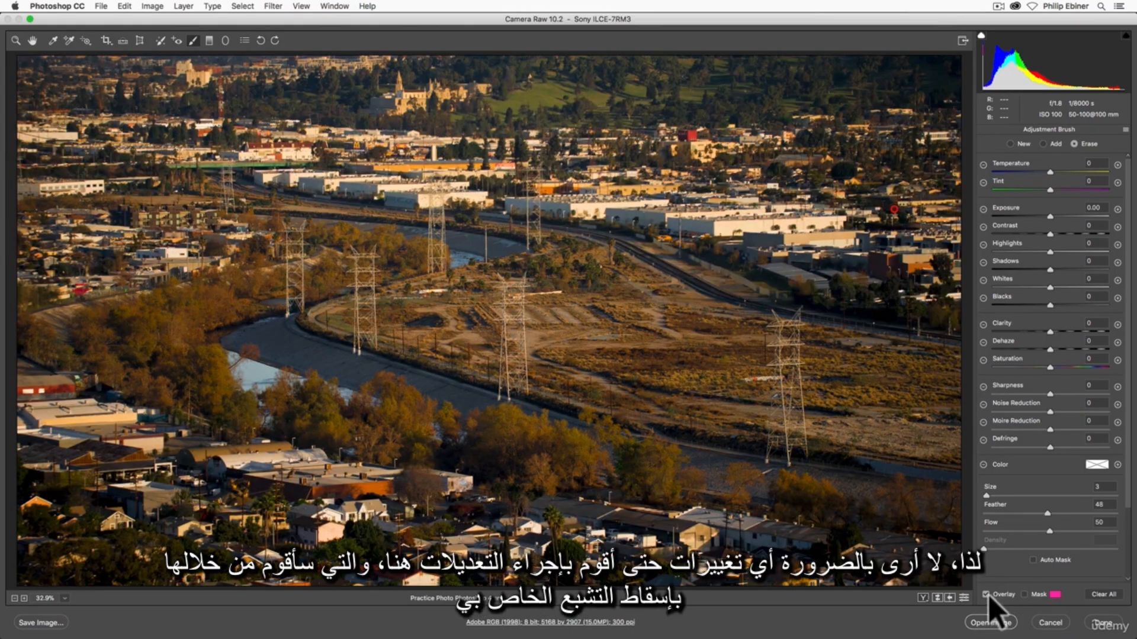
click(1025, 595)
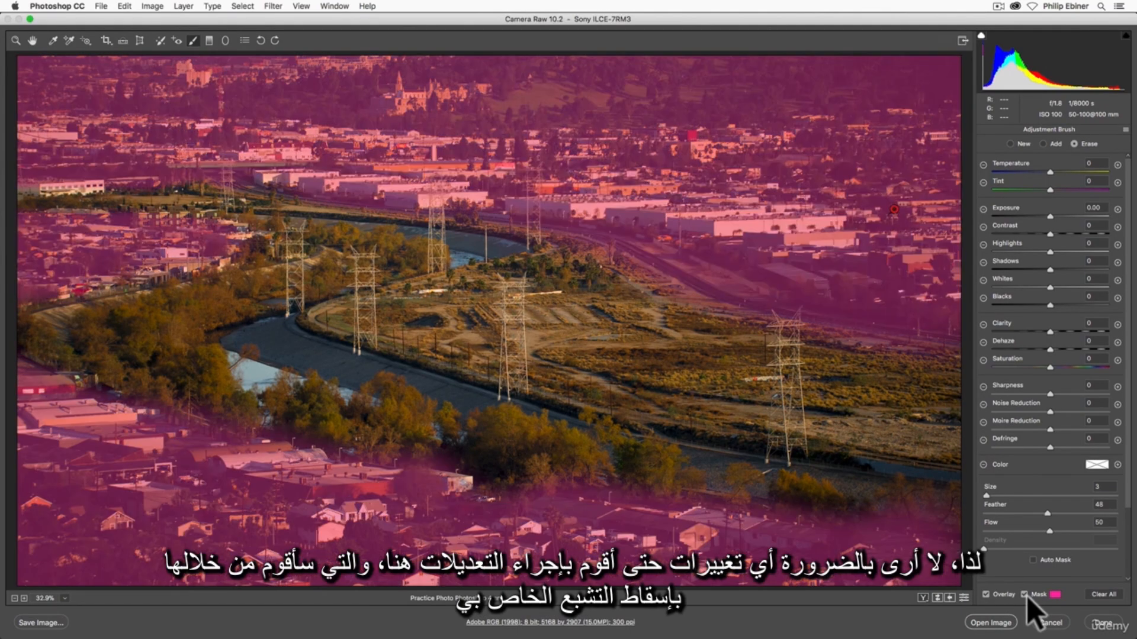
click(1027, 596)
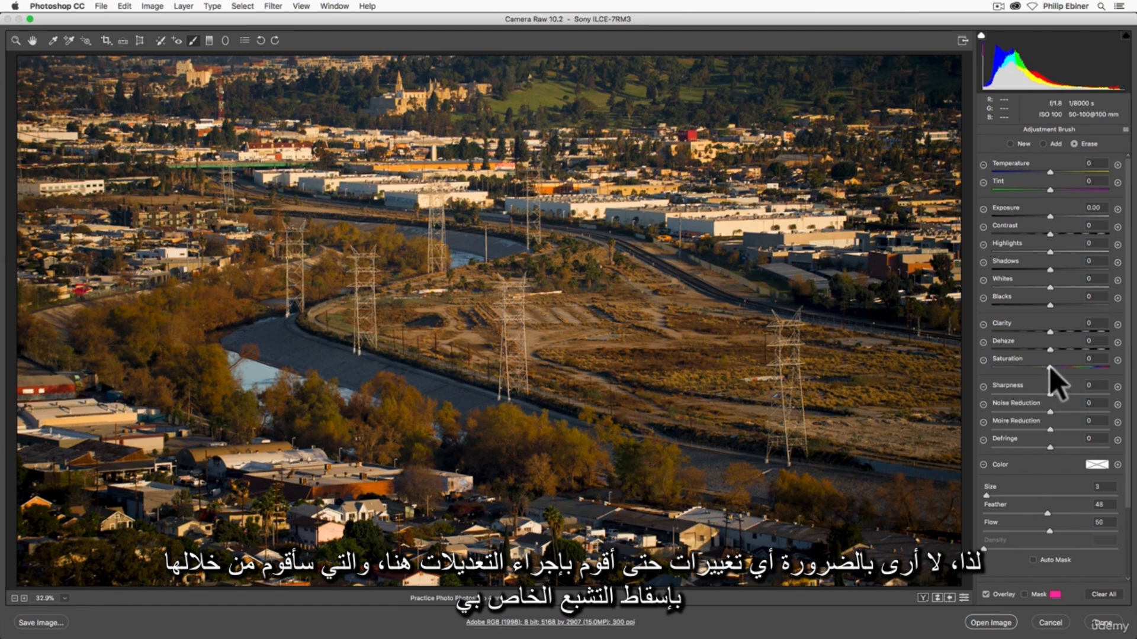
drag(1050, 367, 1025, 369)
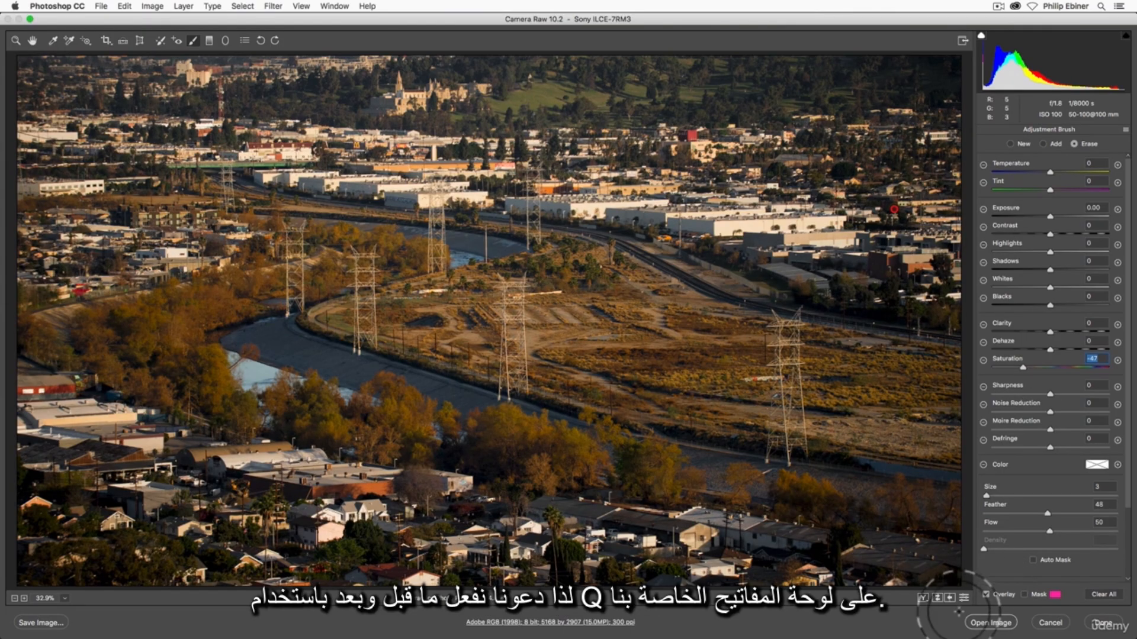
Step: Compare the edited photo with the original through the side-by-side, split and stacked before/after views, and return to the single view
key(q)
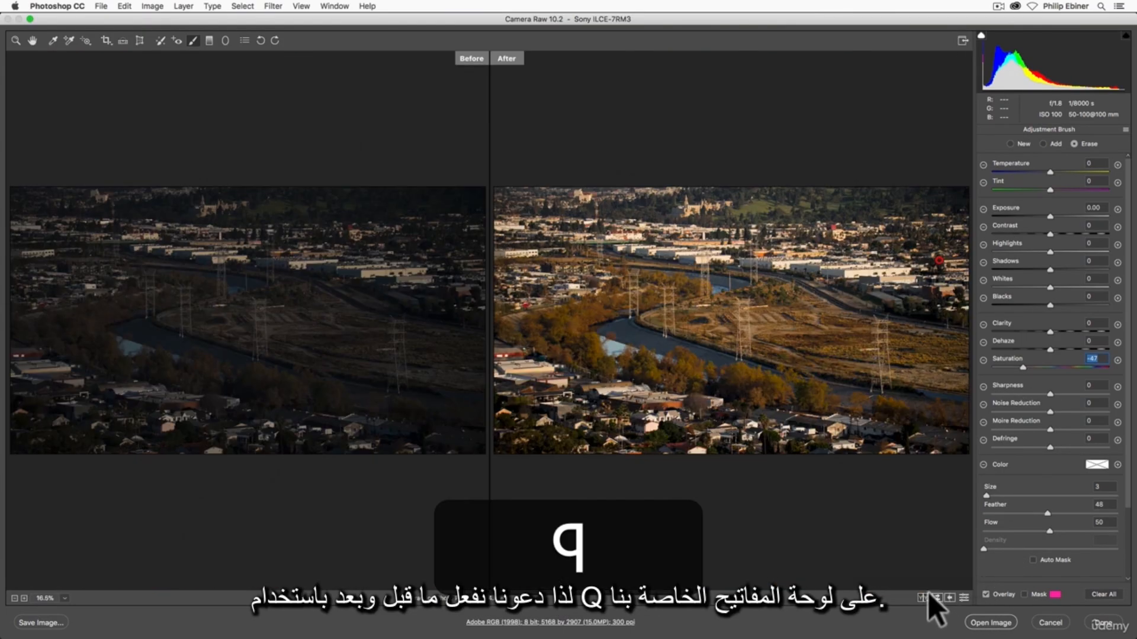
key(q)
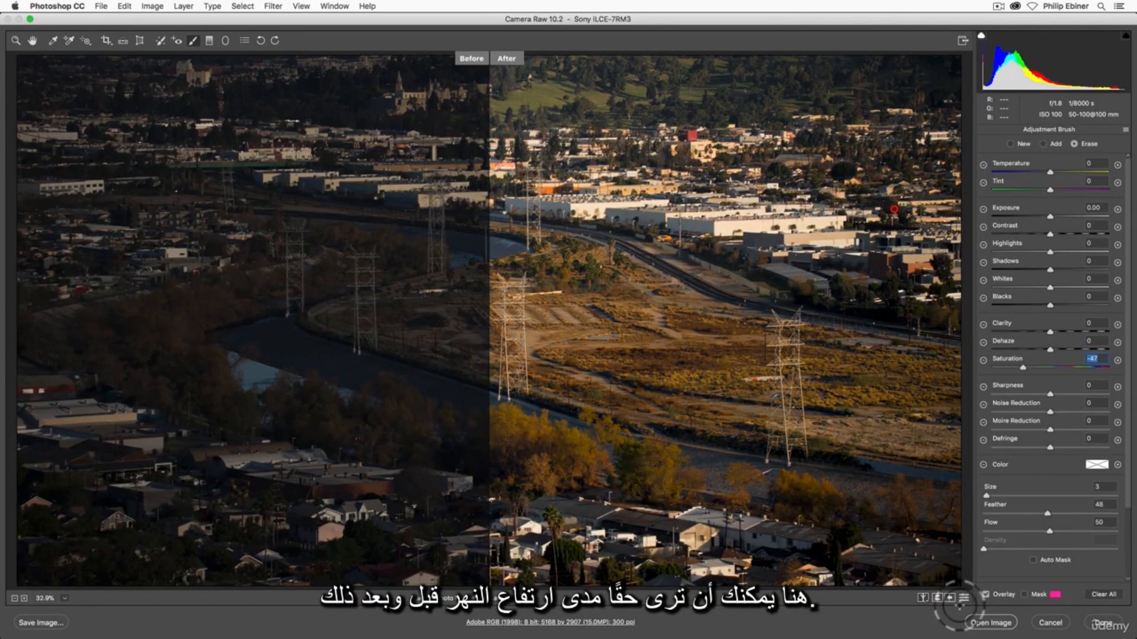
key(q)
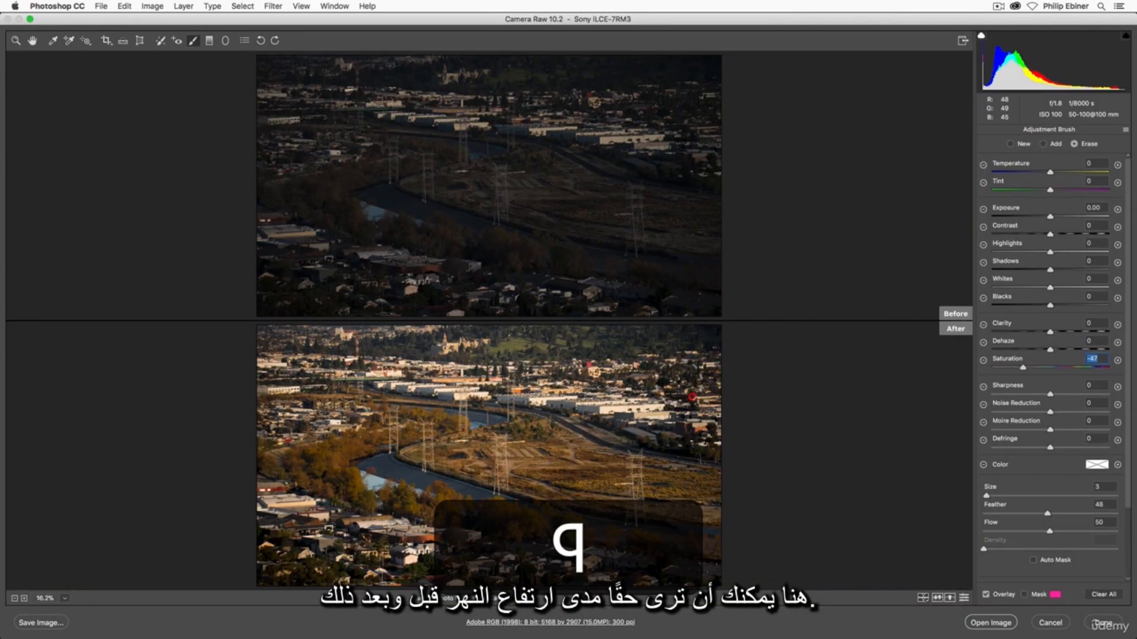
key(q)
key(q)
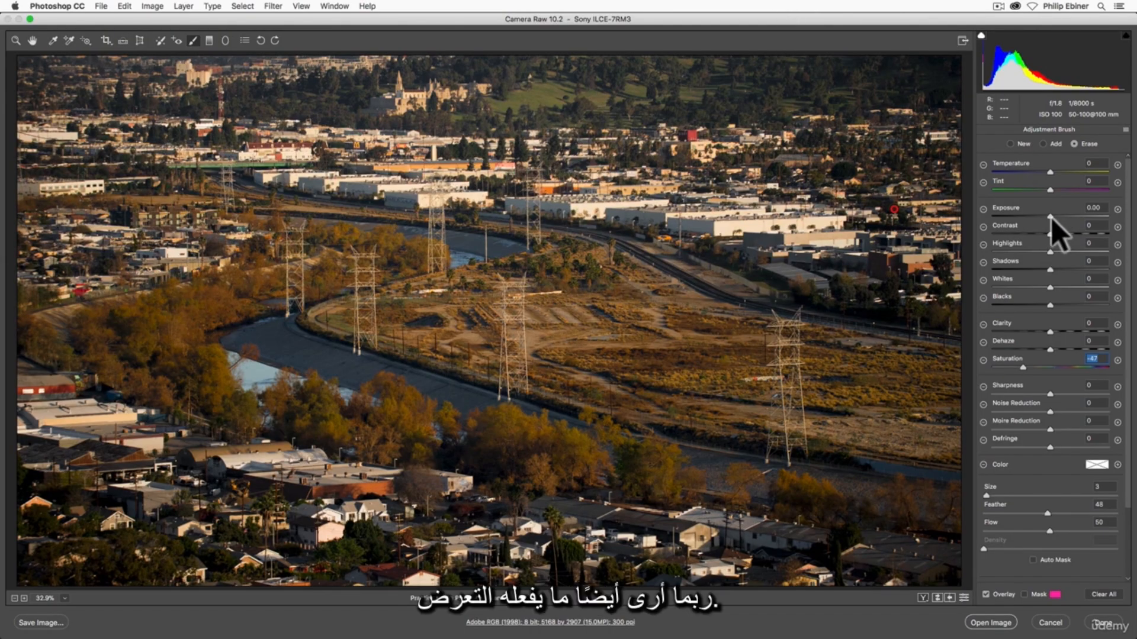
Step: Try darkening and brightening the masked surroundings with Exposure up to +1.70, and reset it to 0
drag(1048, 216, 1039, 216)
drag(1036, 218, 1073, 216)
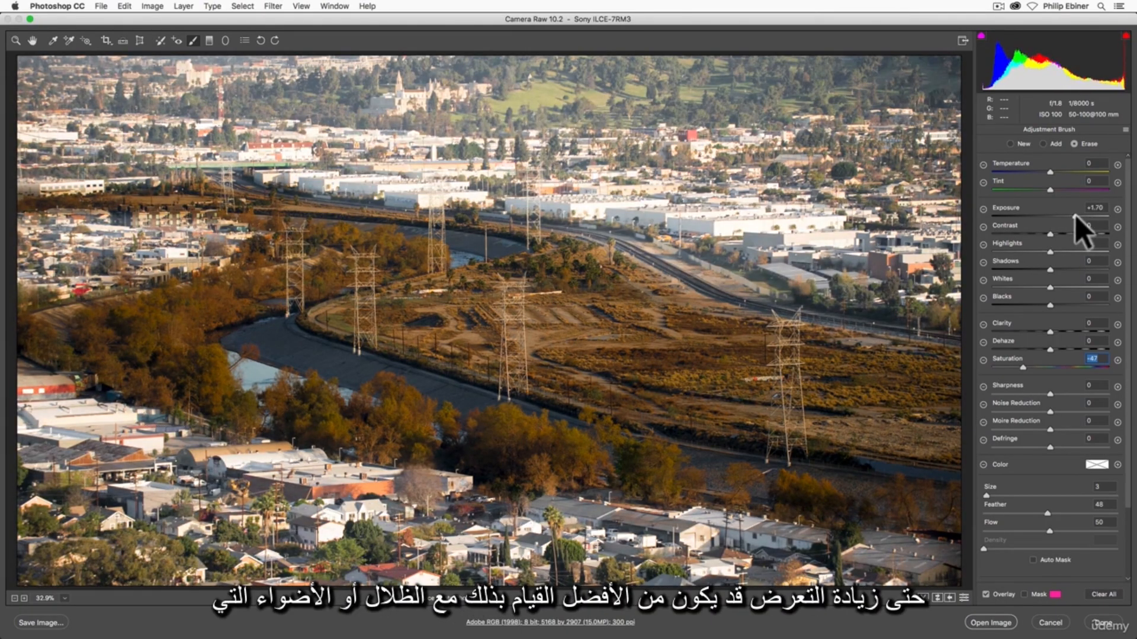
double_click(1074, 215)
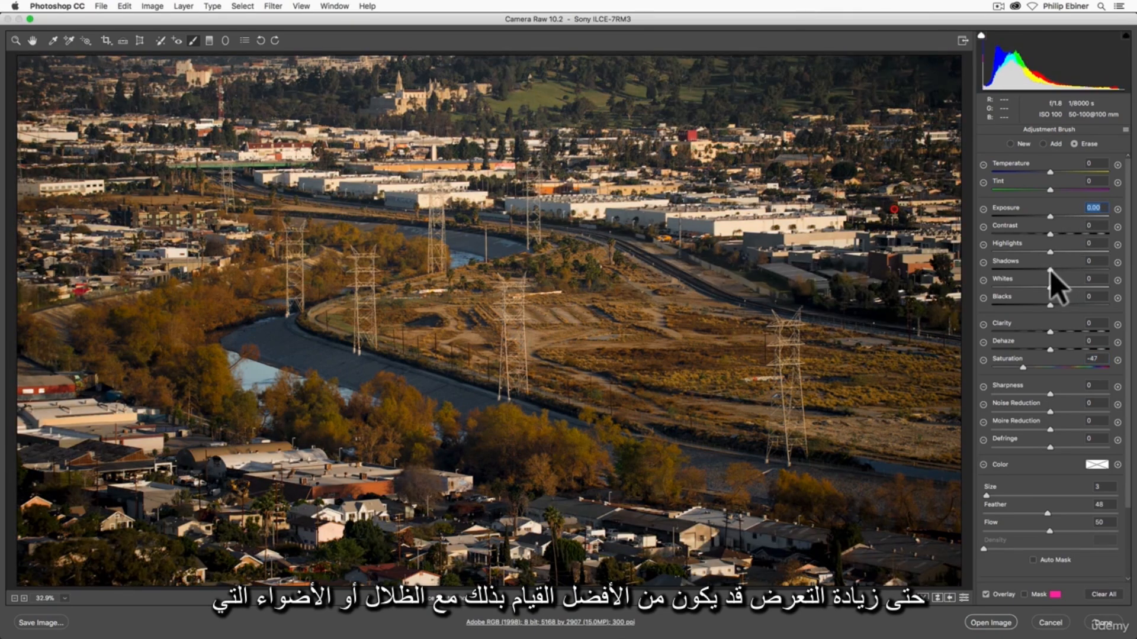
Step: Try different Shadows and Highlights values on the masked surroundings, and reset both to 0
drag(1088, 268, 1018, 268)
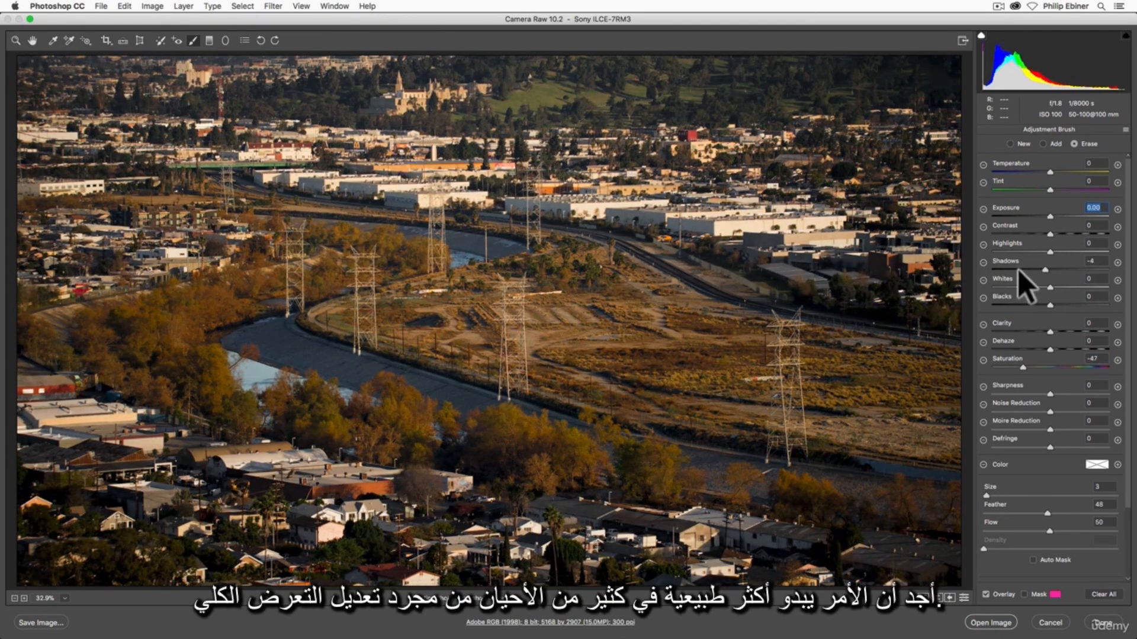
double_click(1032, 269)
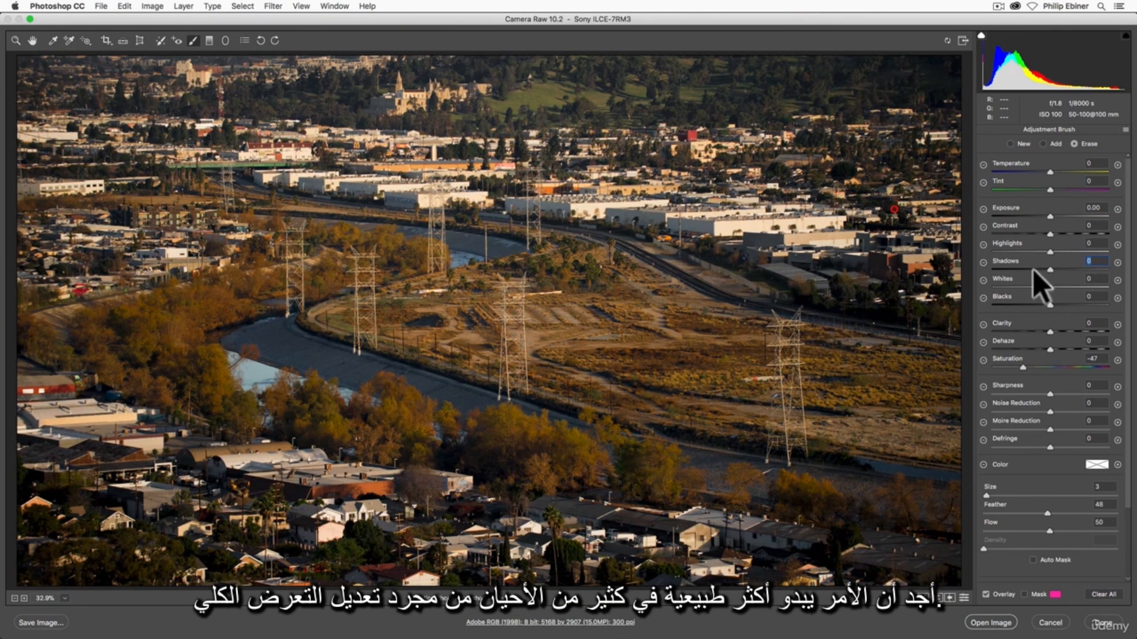
drag(1051, 251, 1105, 251)
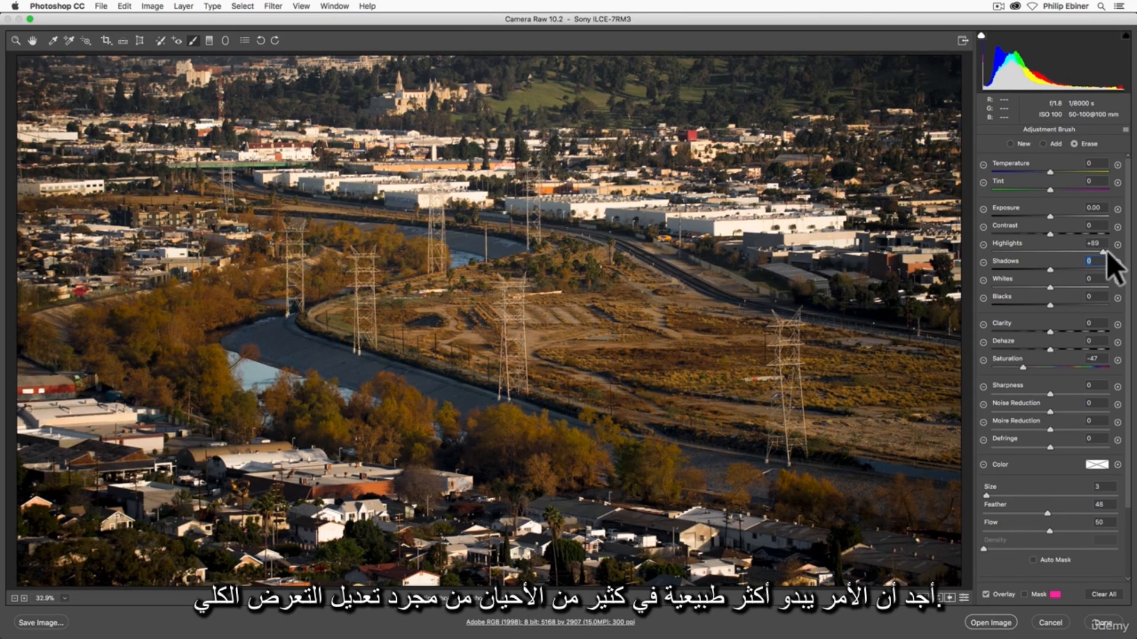
drag(1019, 251, 989, 252)
double_click(1011, 251)
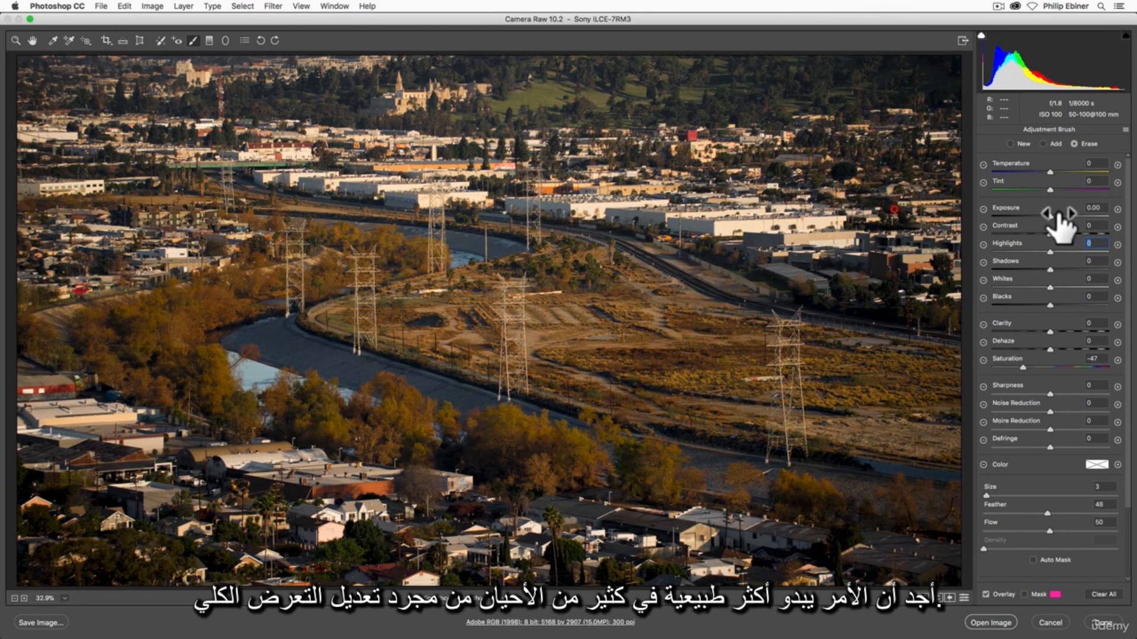
Step: Try darkening the masked surroundings with Exposure at -0.85 and -0.70, and reset it
drag(1051, 215, 1037, 218)
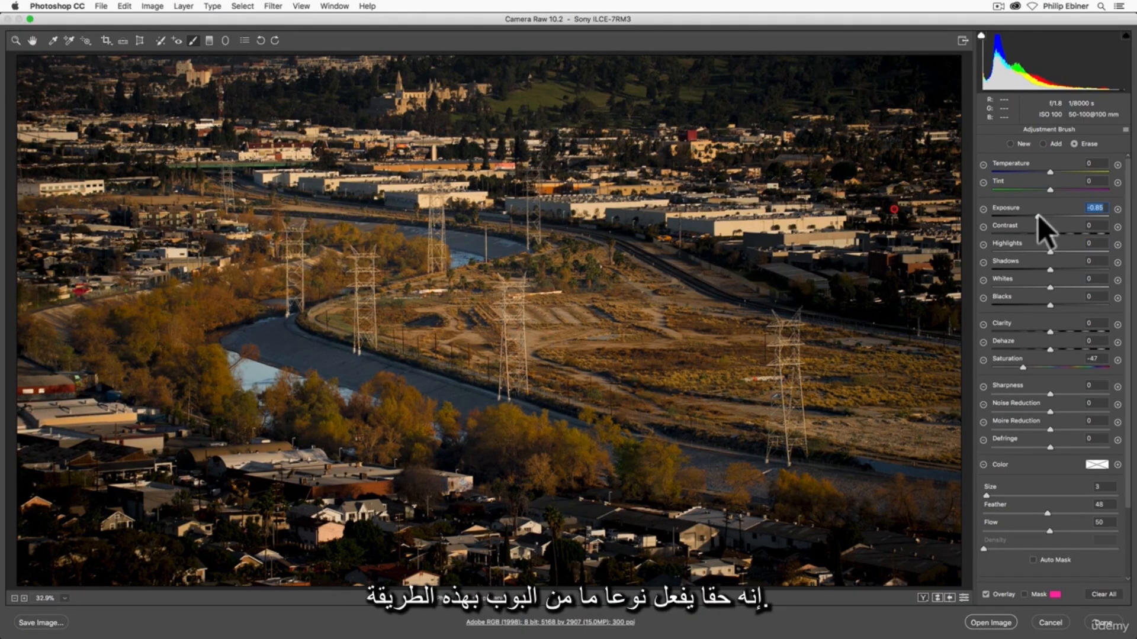
mouse_move(1039, 215)
mouse_down()
mouse_move(1070, 215)
mouse_move(1040, 214)
mouse_up()
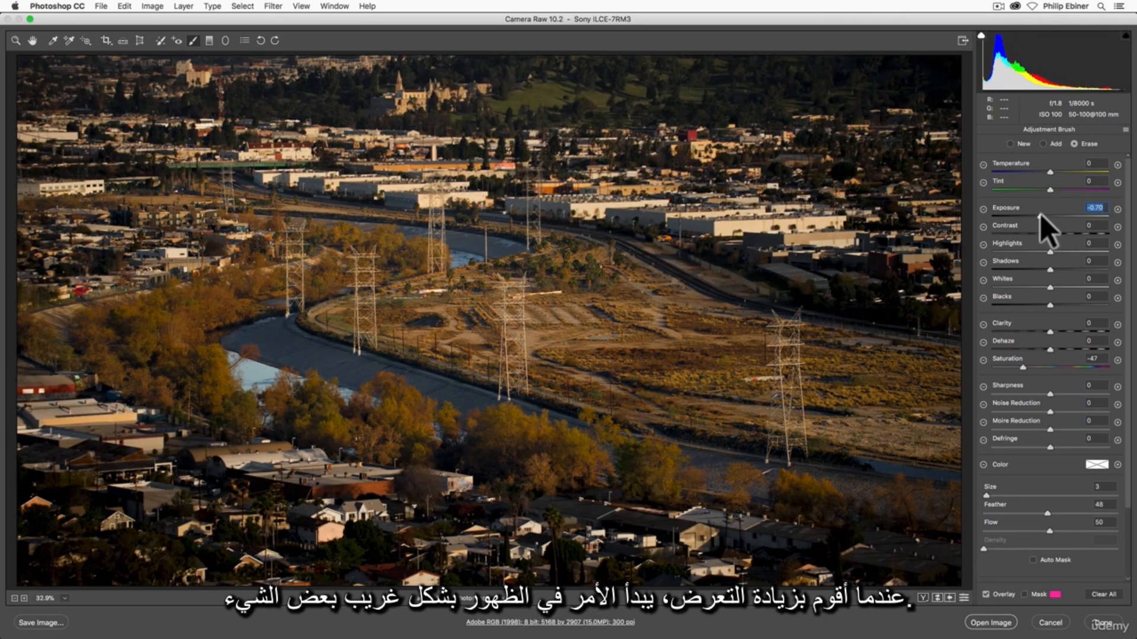
double_click(1040, 214)
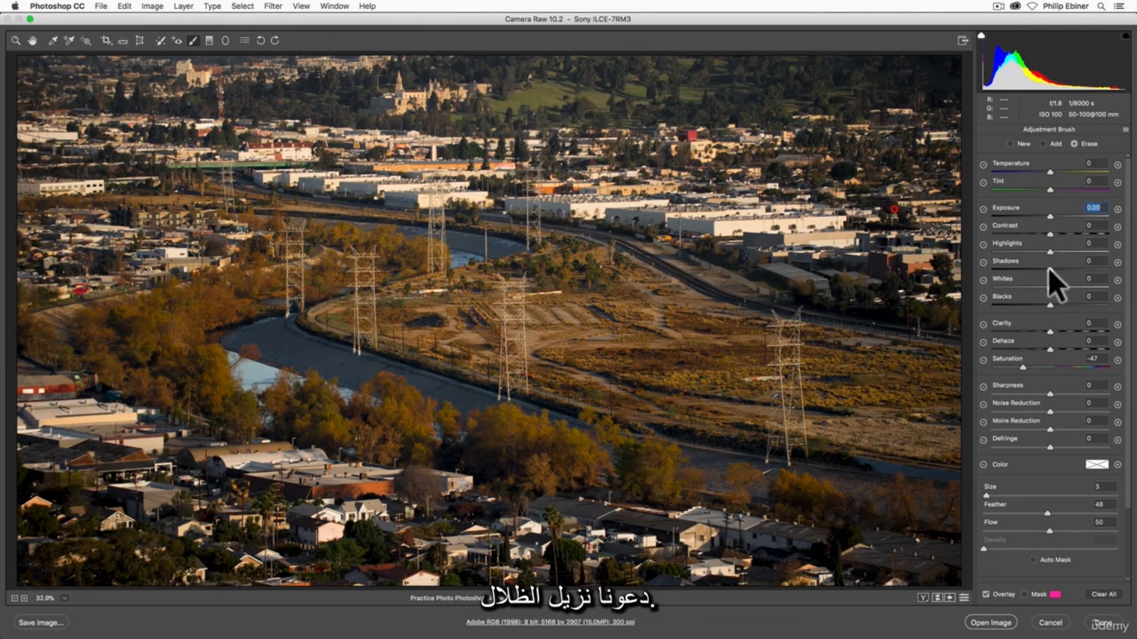
Step: Try Shadows -54 and Blacks -23 on the masked surroundings, and reset both
drag(1049, 269, 1021, 270)
mouse_move(1049, 305)
mouse_down()
mouse_move(1015, 305)
mouse_move(1057, 304)
mouse_move(1033, 301)
mouse_up()
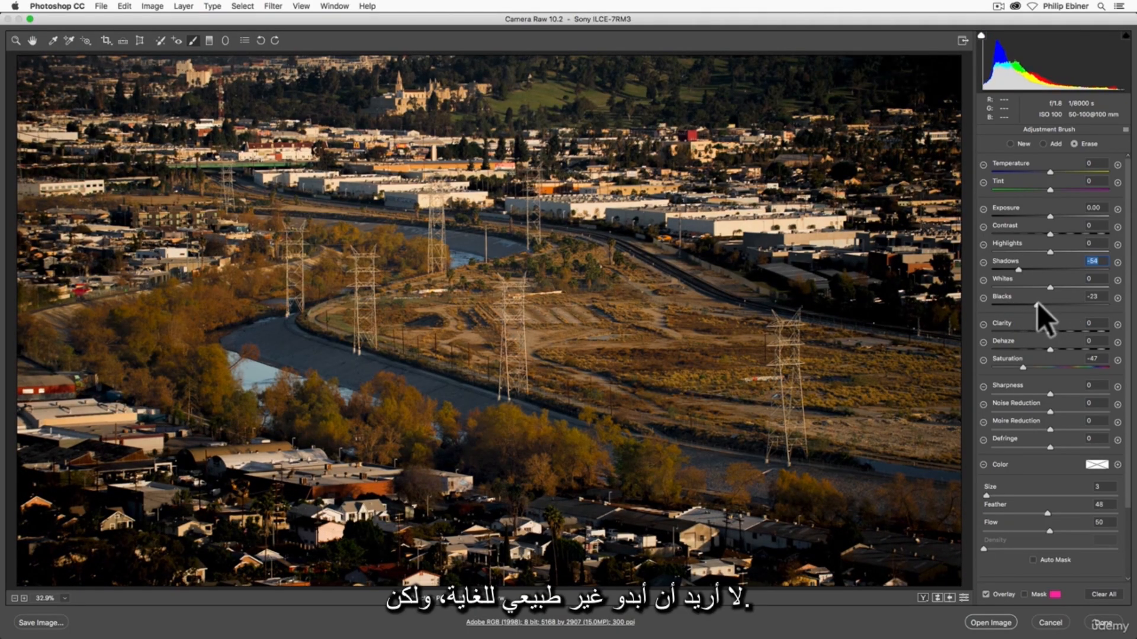
double_click(1037, 304)
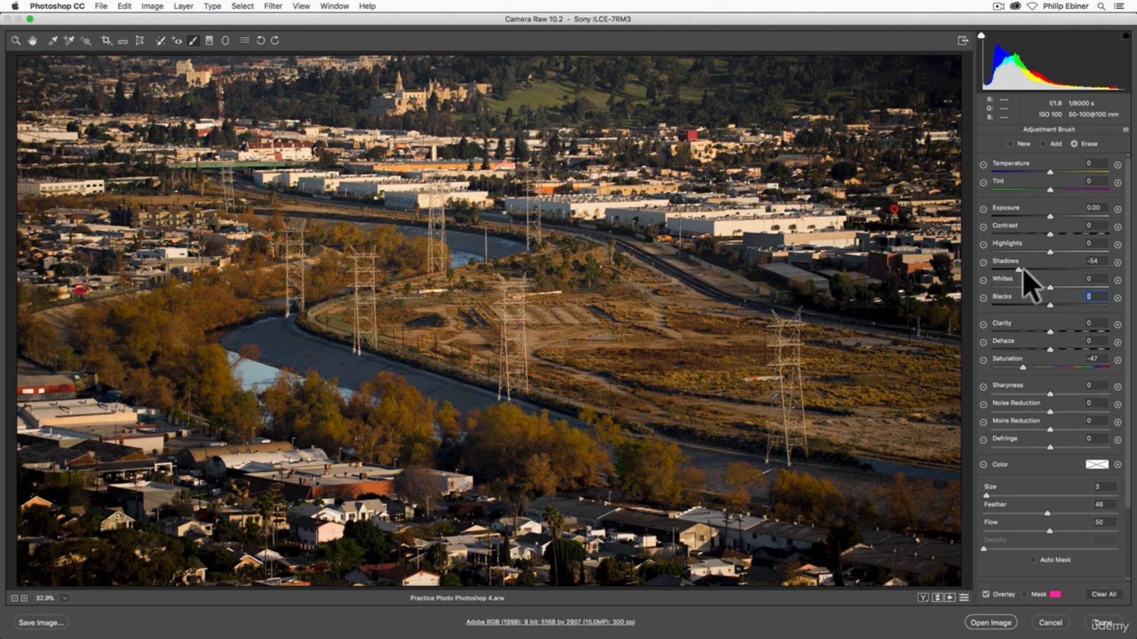
double_click(1018, 270)
Step: Set the masked surroundings' Exposure to -0.80 and Saturation to -56
drag(1051, 215, 1041, 218)
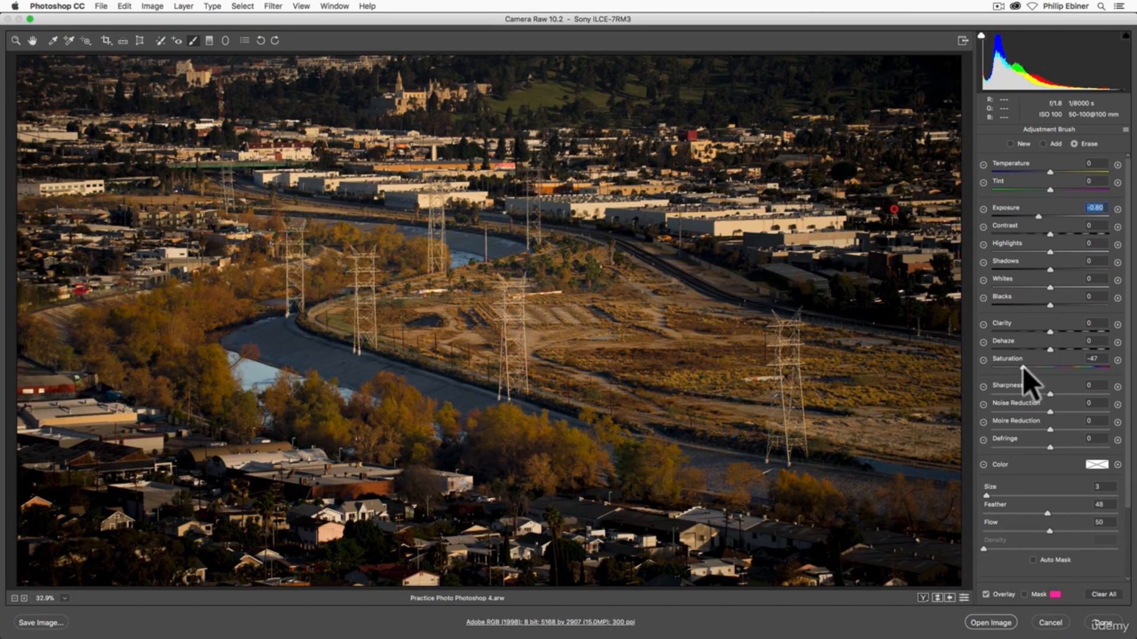
drag(1023, 367, 1020, 367)
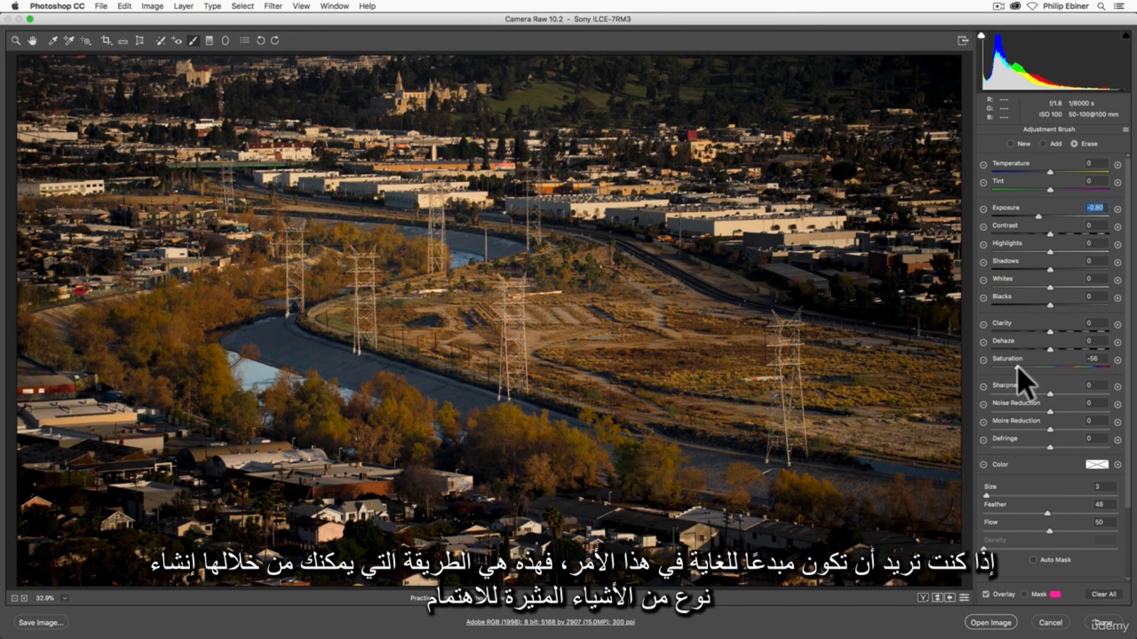
click(1017, 367)
Step: Try blurring the masked surroundings with Sharpness -100 for a tilt-shift look, and reset it to 0
drag(1049, 392, 989, 397)
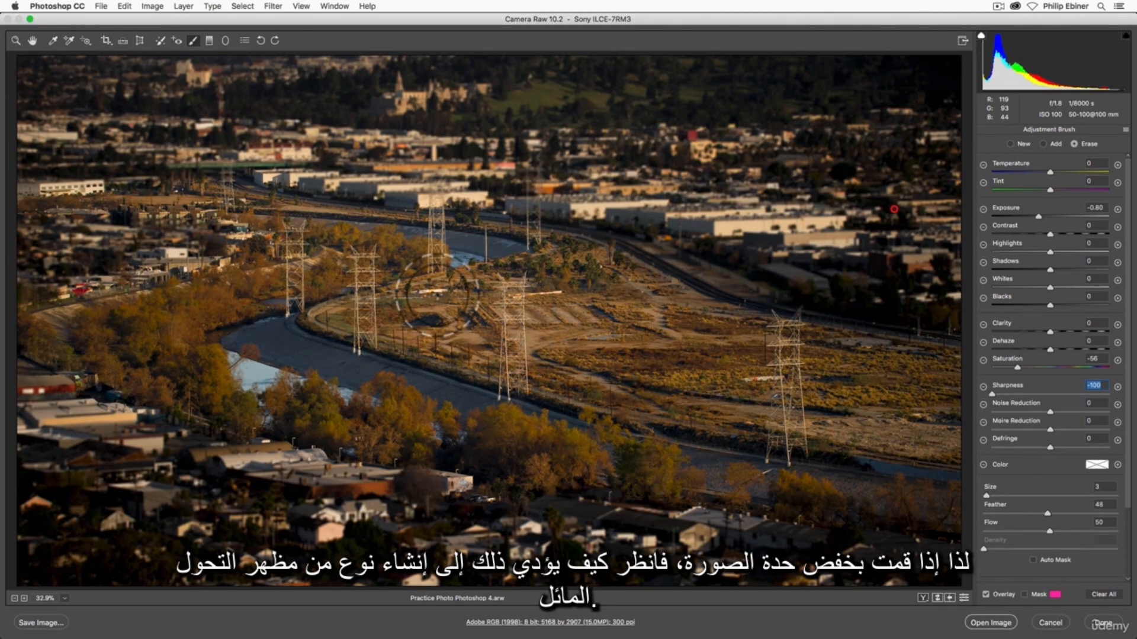
double_click(993, 393)
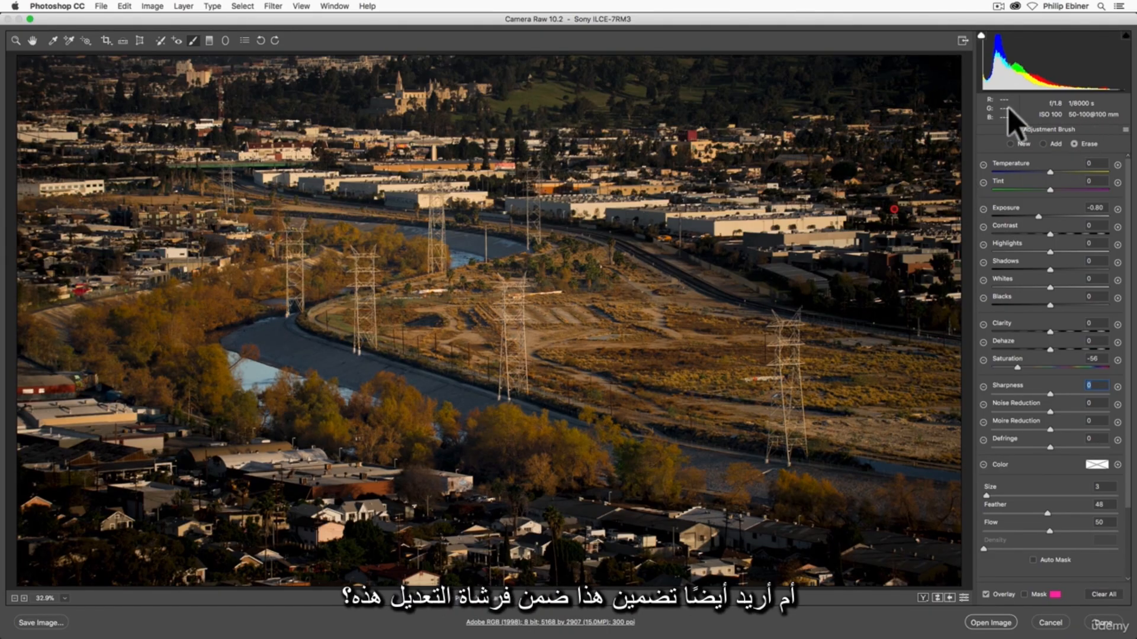
Step: Add the open field beside the river to the mask with the size 13 brush in Add mode
click(1043, 143)
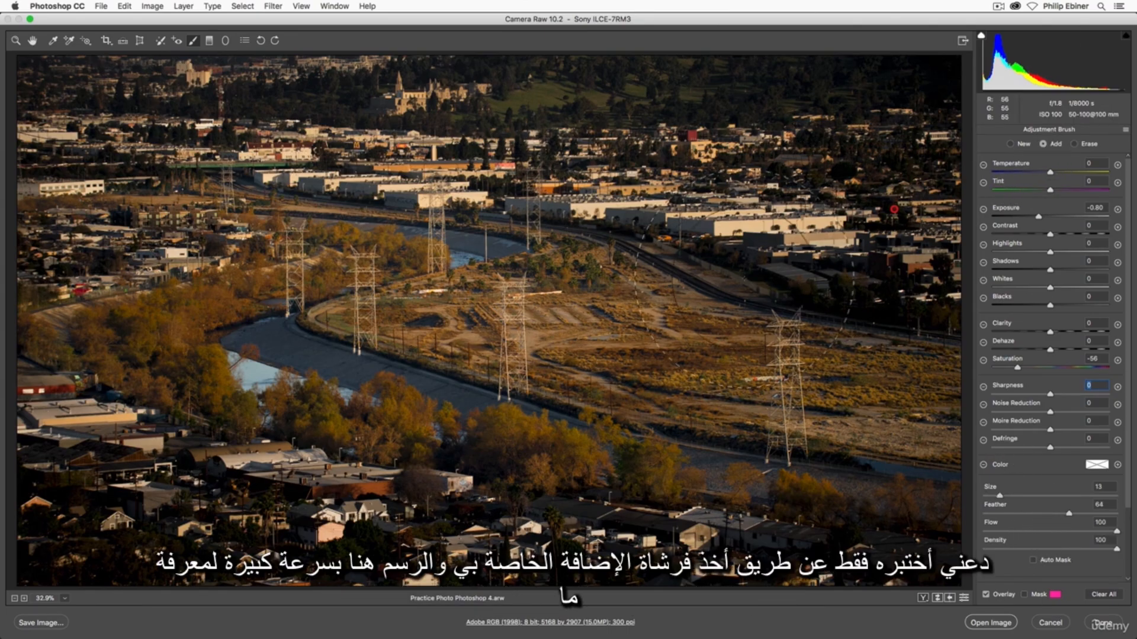
mouse_move(710, 267)
mouse_down()
mouse_move(579, 314)
mouse_move(363, 325)
mouse_move(887, 384)
mouse_up()
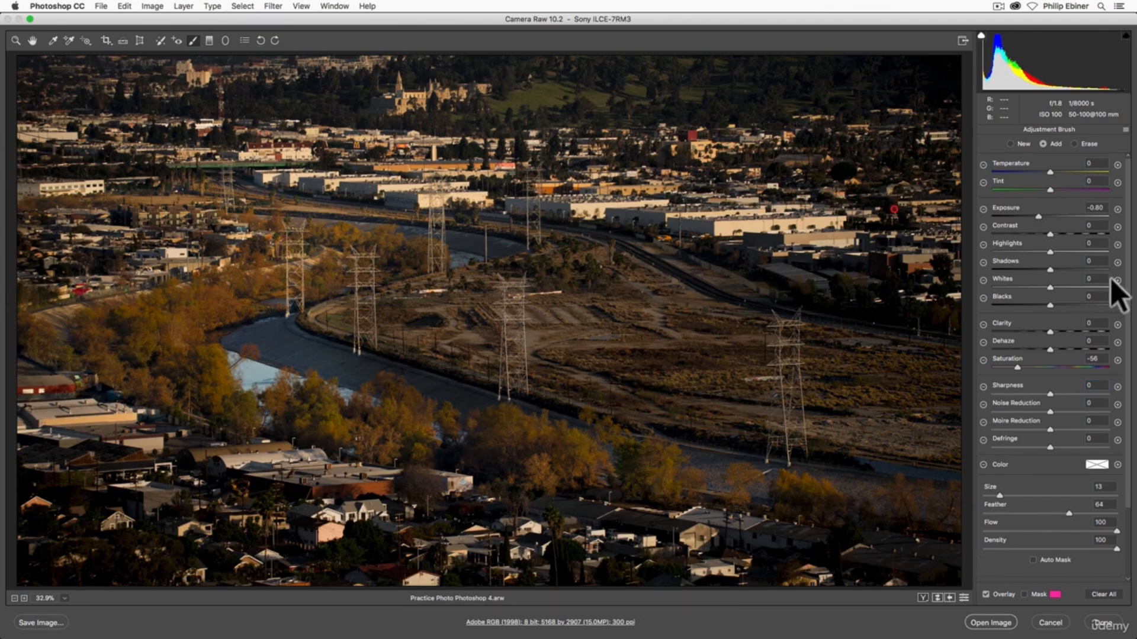
Step: Undo the brush stroke over the open field and reduce the brush size to 8
key(super+z)
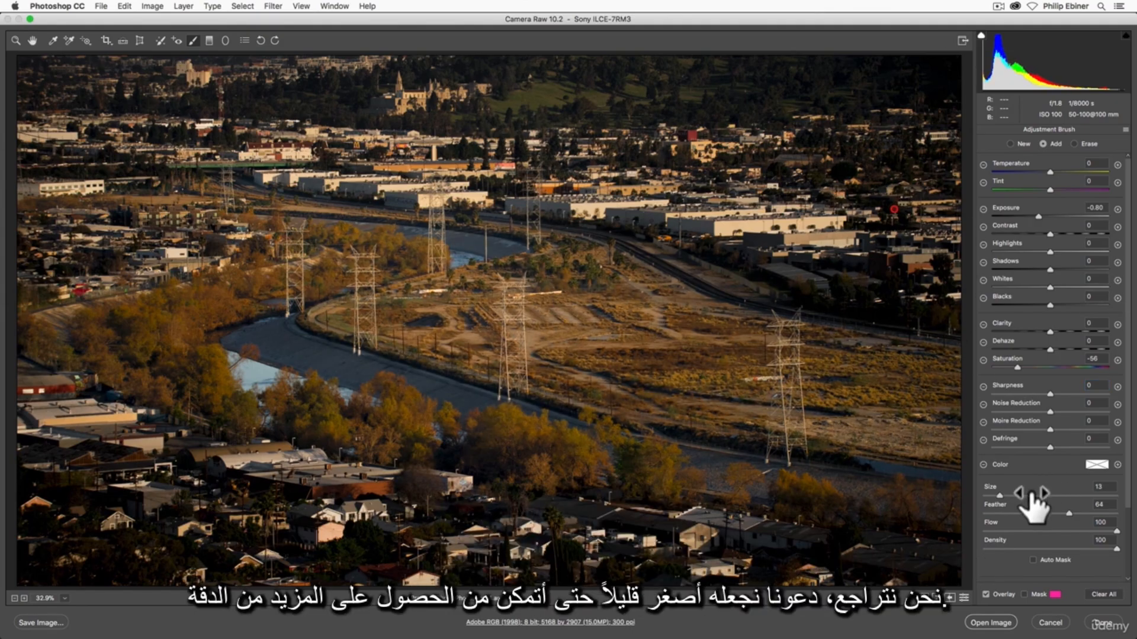
drag(1001, 497, 994, 497)
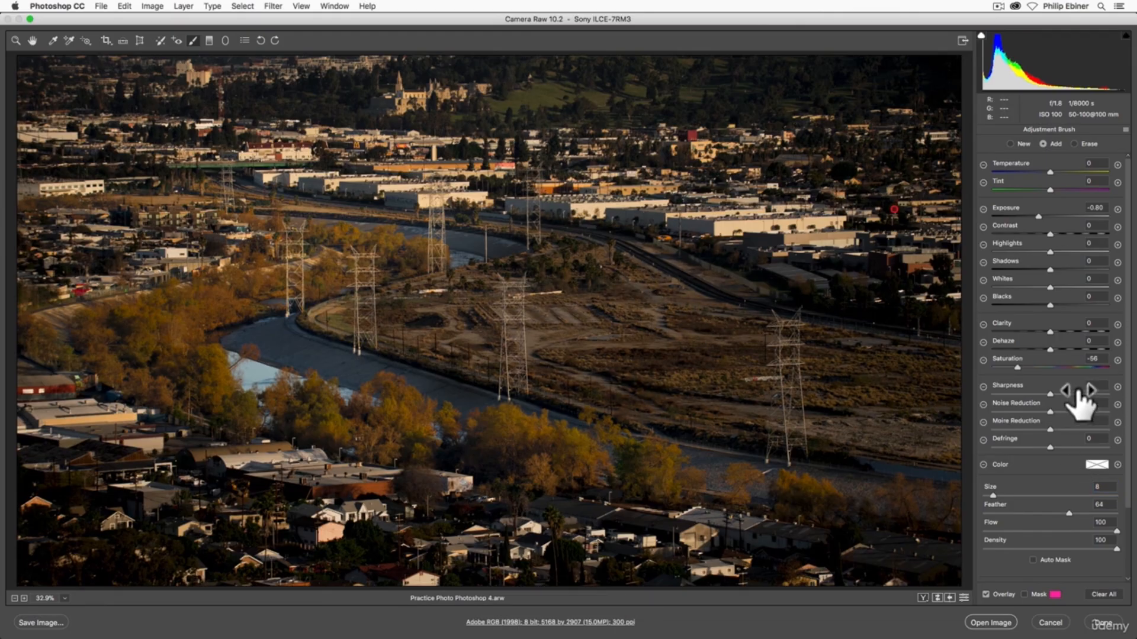
Step: Compare the open field with and without the size 8 brush stroke, and leave that stroke undone
key(super+z)
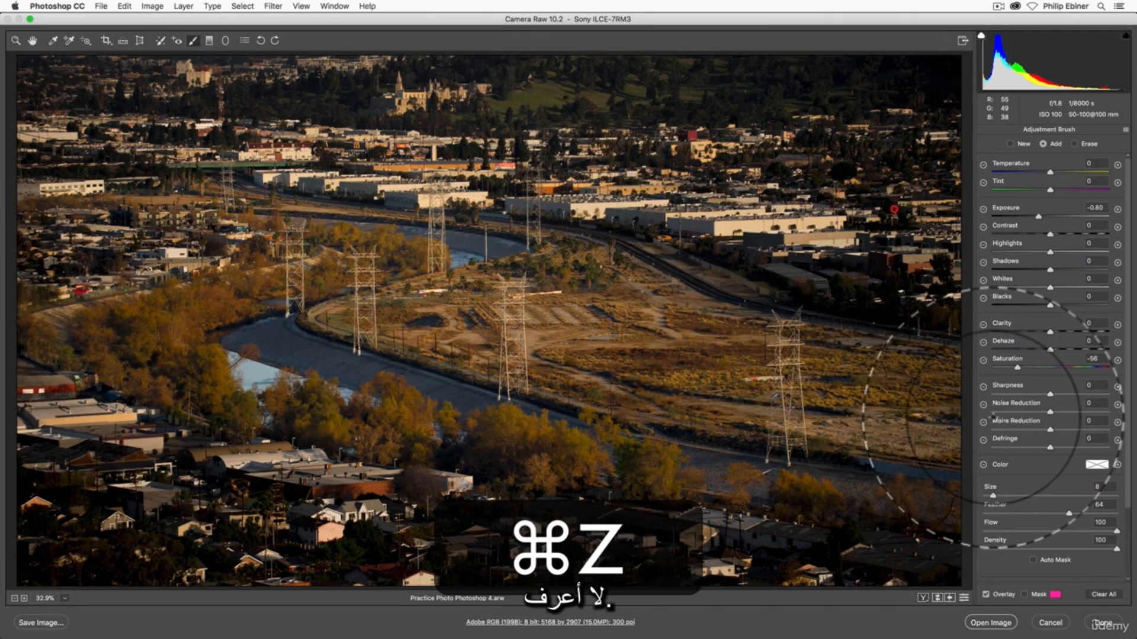
key(super+z)
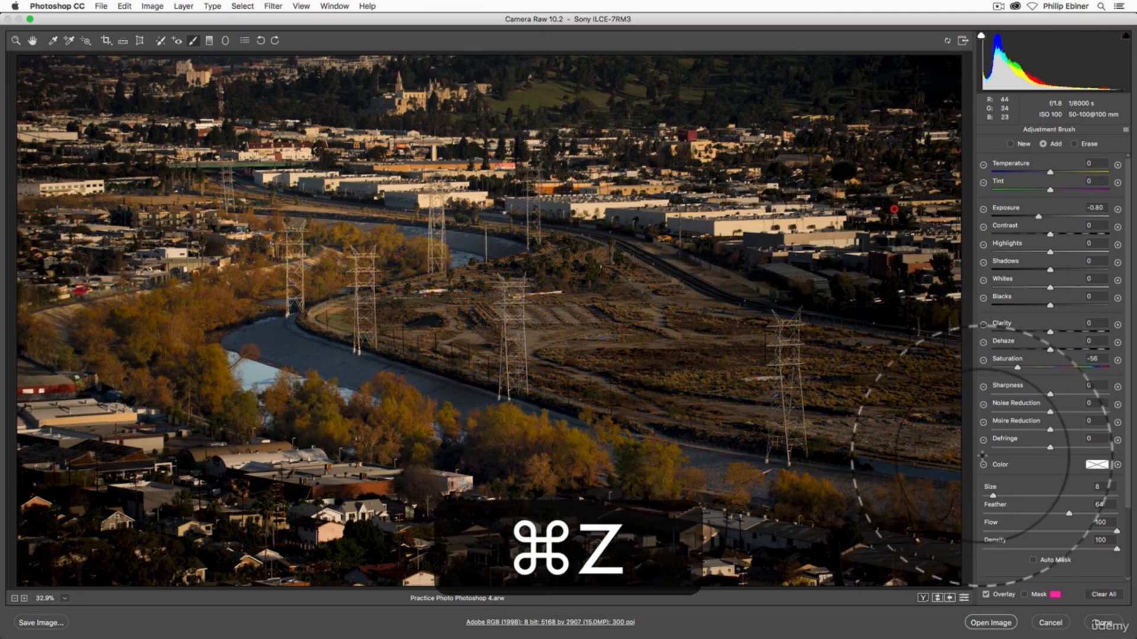
key(super+z)
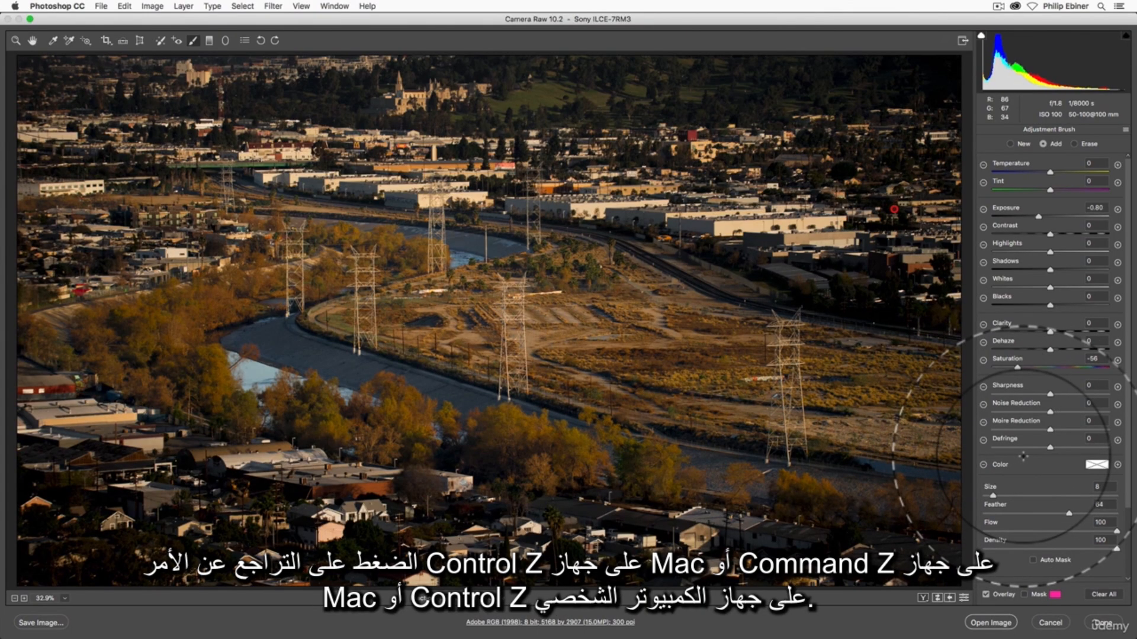
key(super+z)
key(super+z)
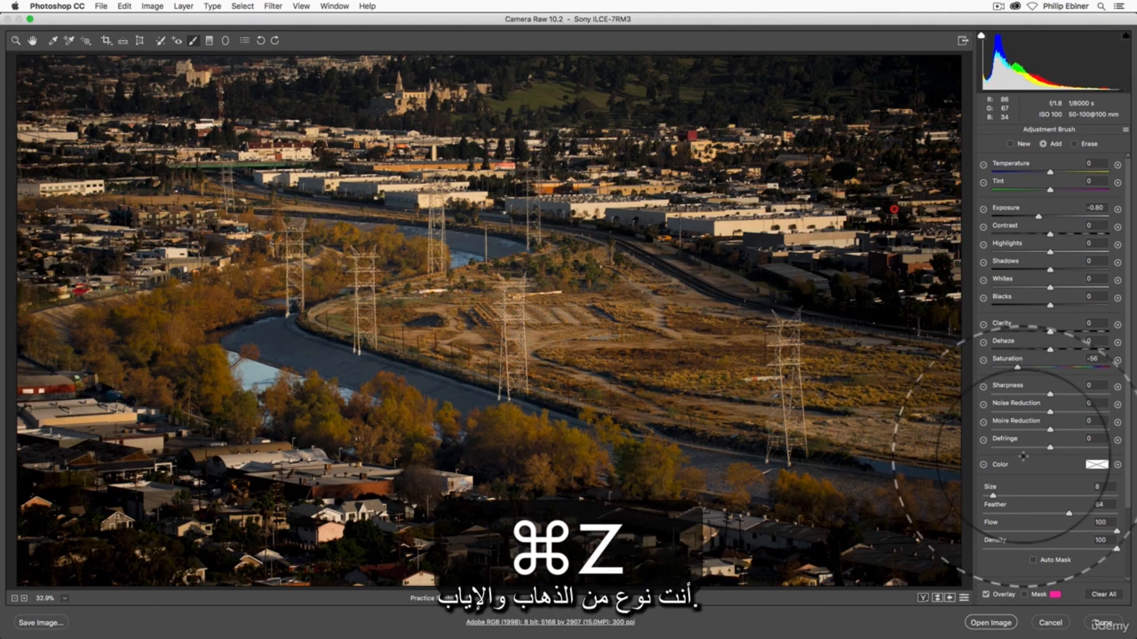
key(super+z)
key(super+z)
key(super+z)
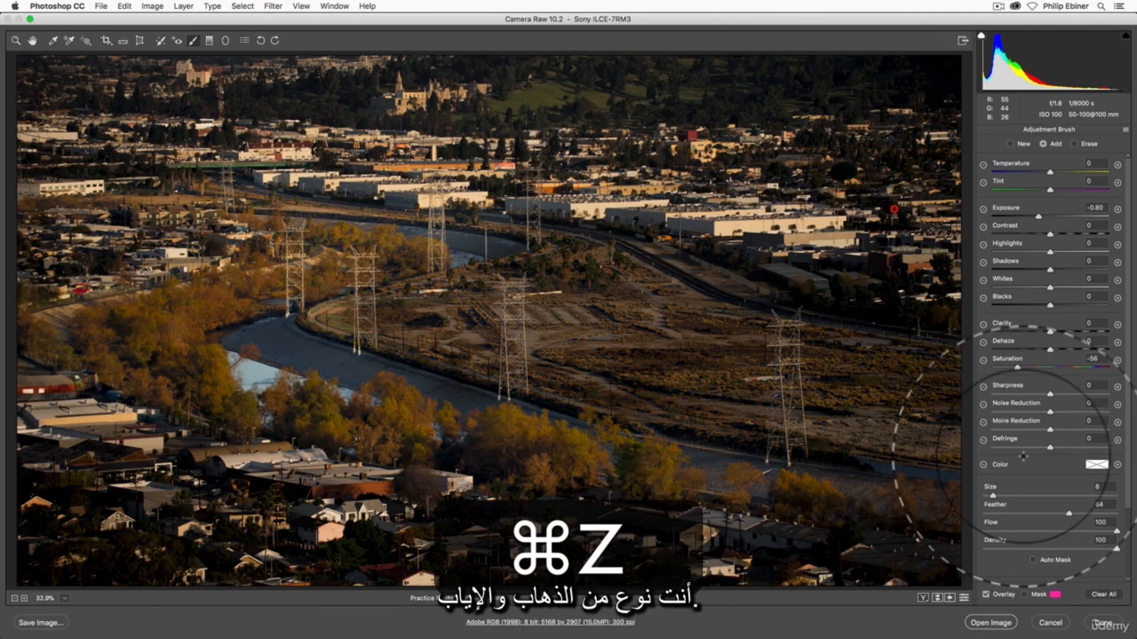
key(super+z)
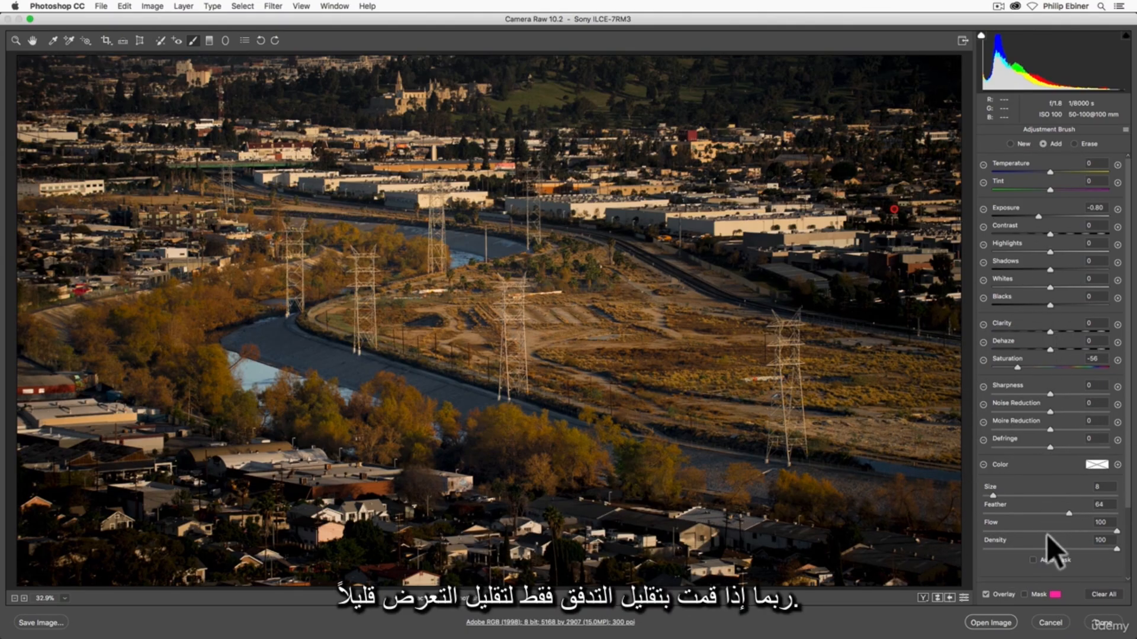
Step: Paint the open field into the mask with brush Flow 30 and Density 44, and check the coverage with the mask overlay
click(1023, 530)
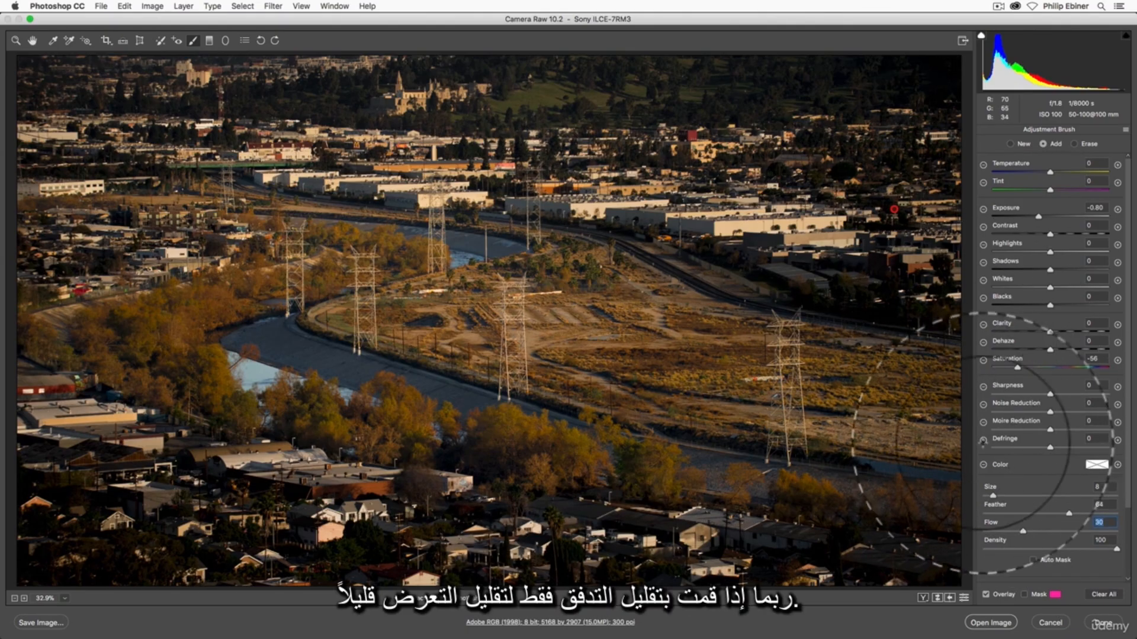
key(super+z)
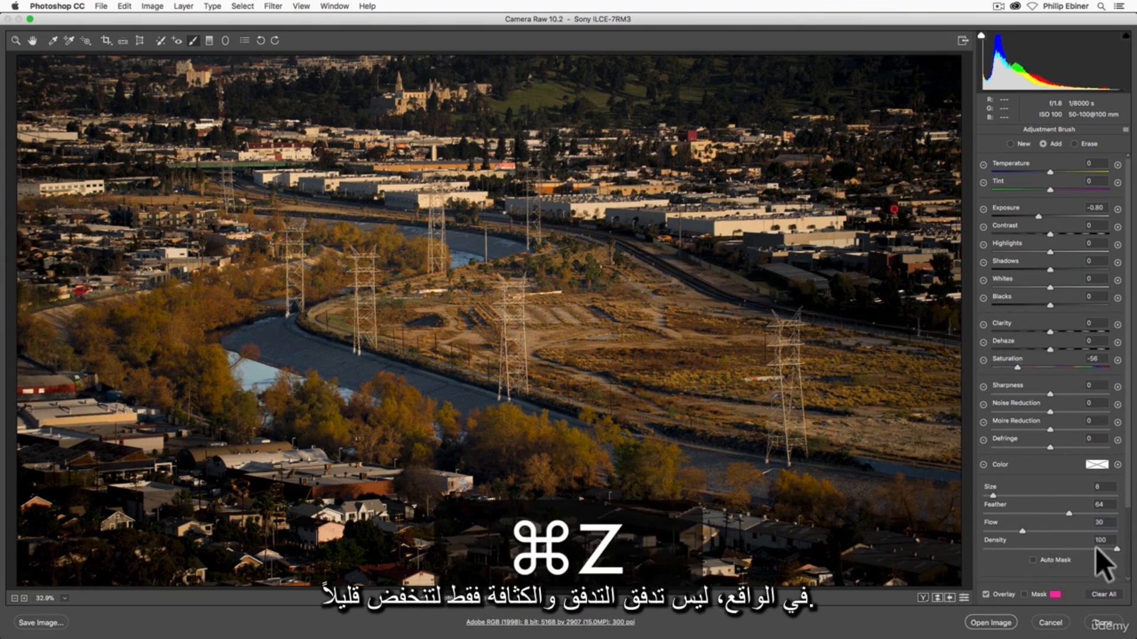
drag(1095, 549, 1043, 548)
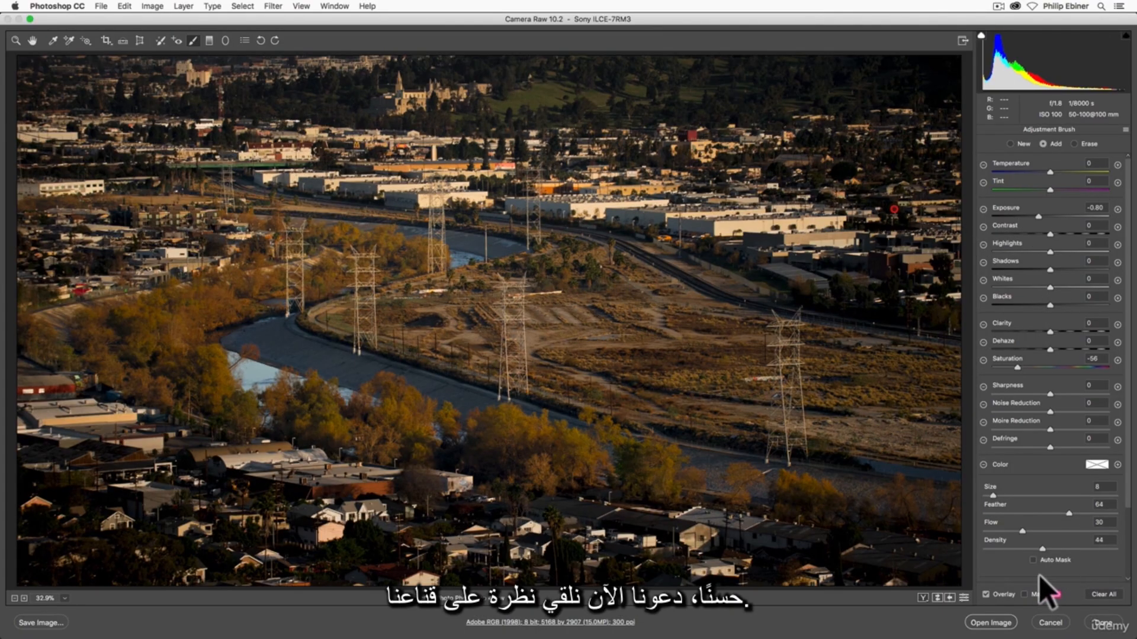
click(1024, 593)
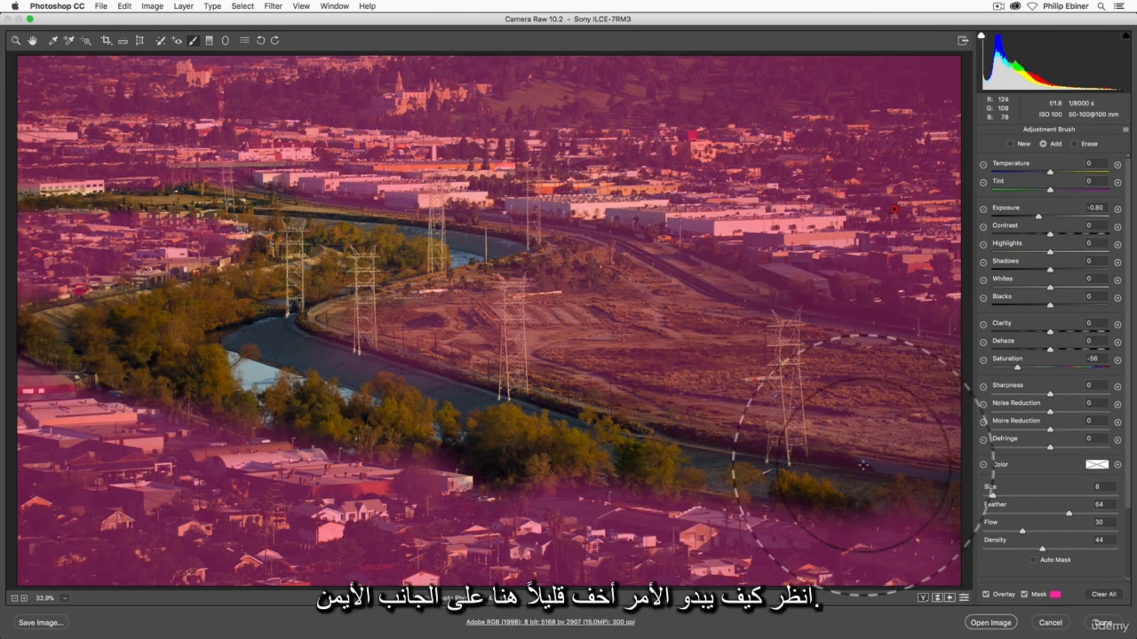
click(1025, 594)
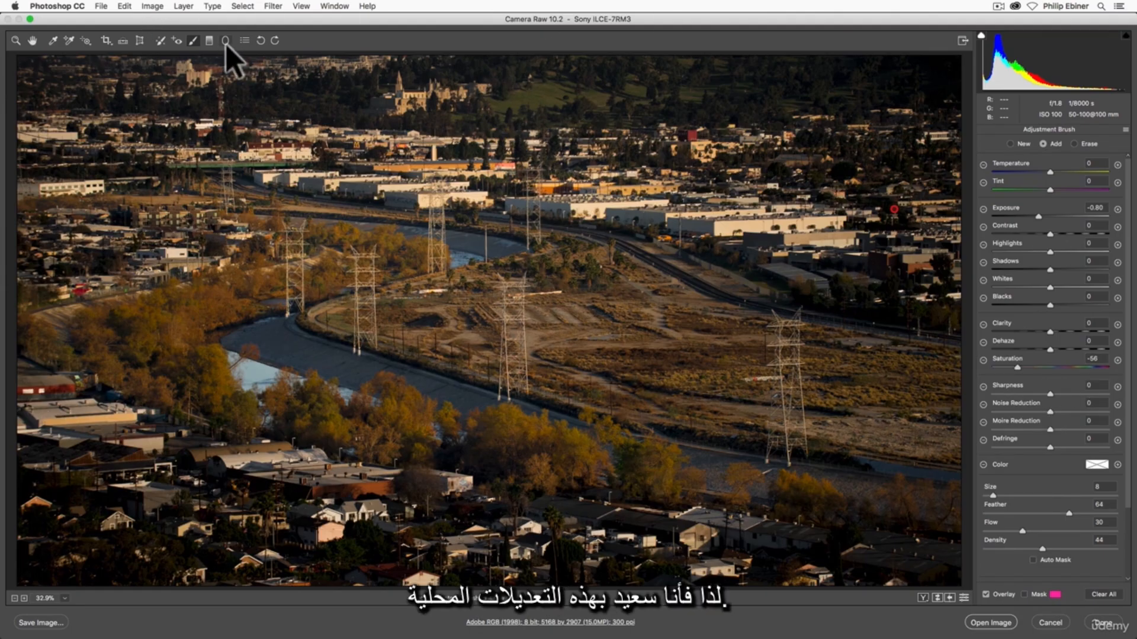
Step: Try rotating the image counterclockwise in 90° steps and bring it back to its original orientation
click(264, 42)
click(264, 42)
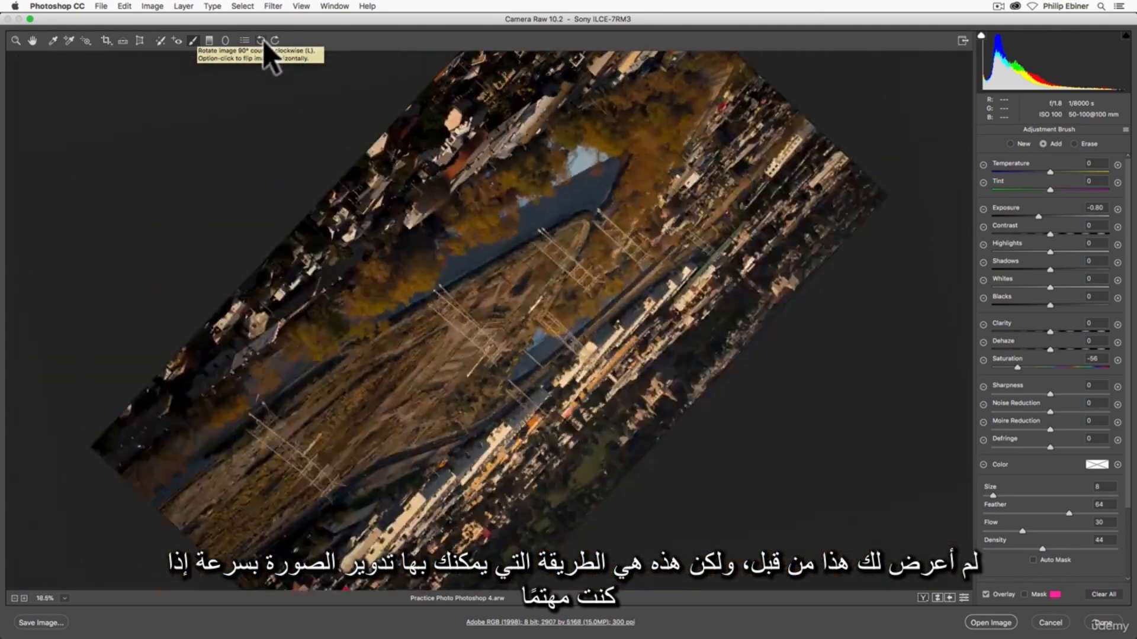
click(264, 42)
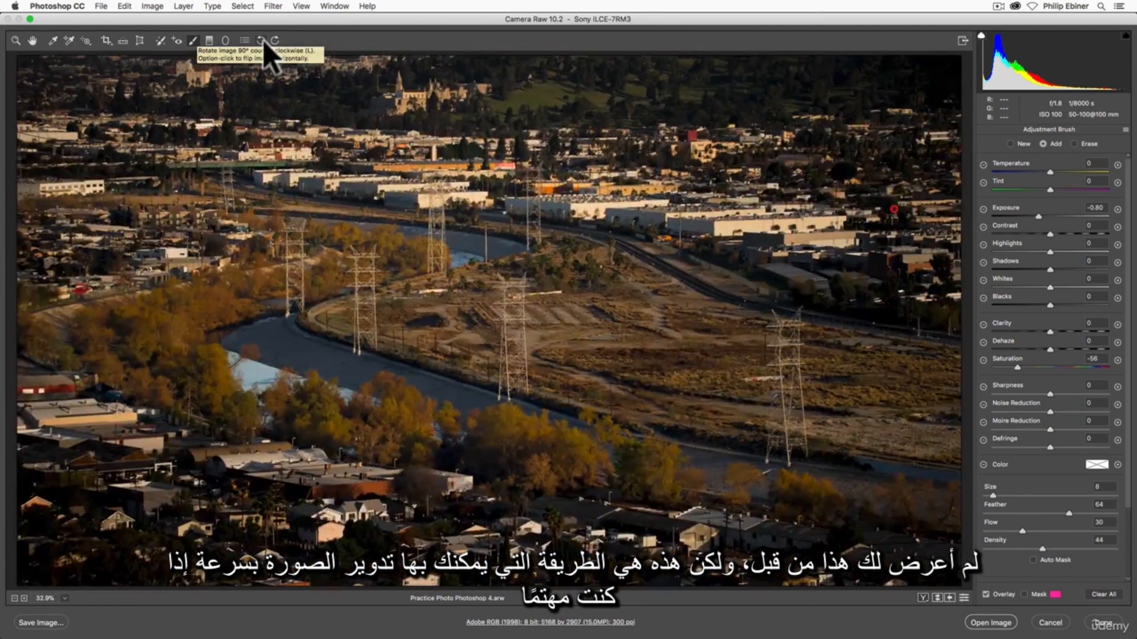
Step: Try darkening the shadows on the RGB point curve with a point at input 72, output 58, and undo it
click(16, 41)
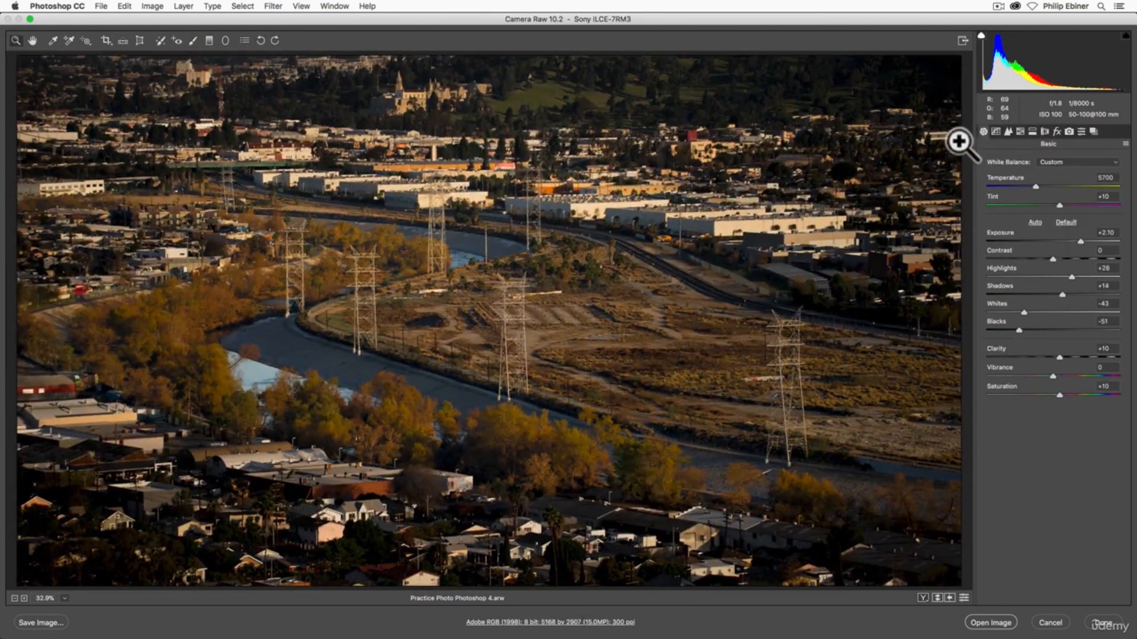
click(1007, 132)
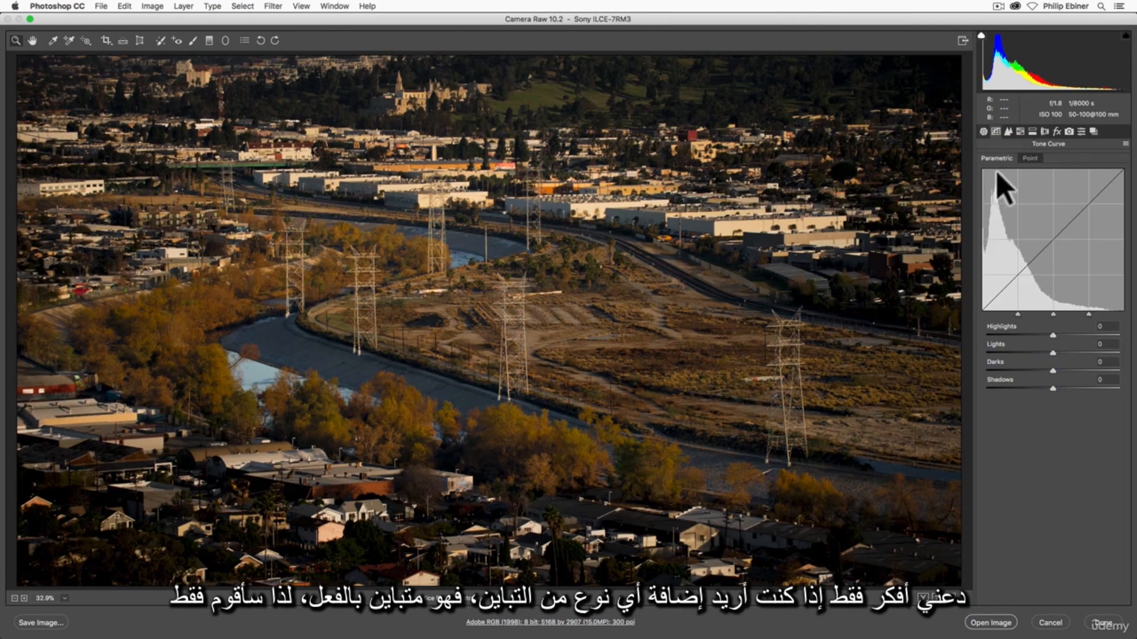
click(1029, 158)
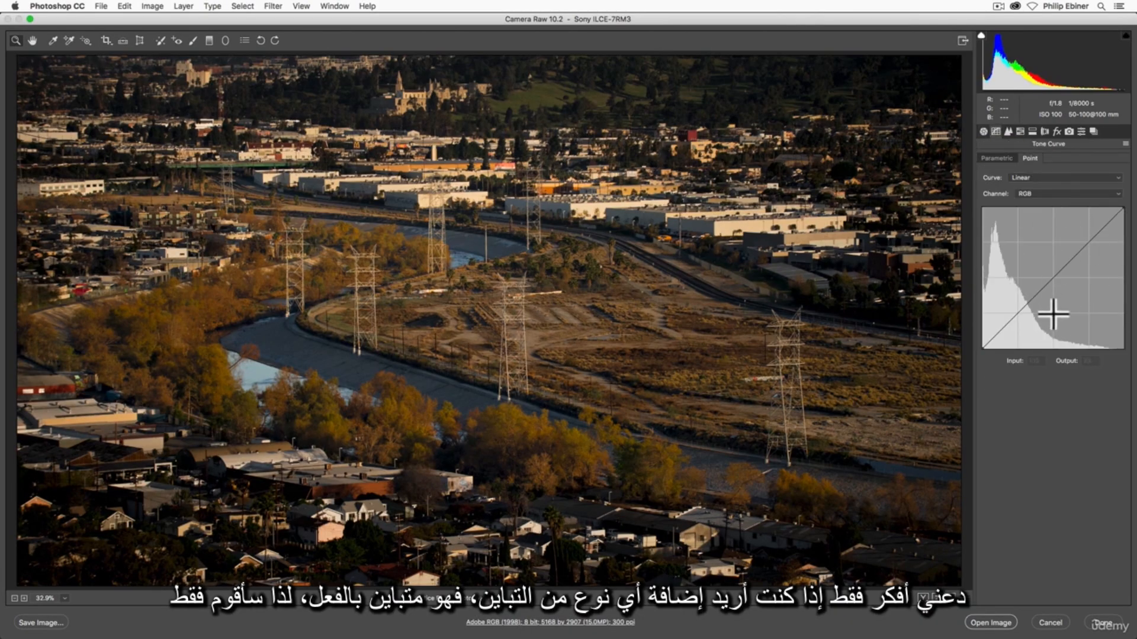
mouse_move(1033, 325)
mouse_down()
mouse_move(1011, 312)
mouse_move(1023, 319)
mouse_up()
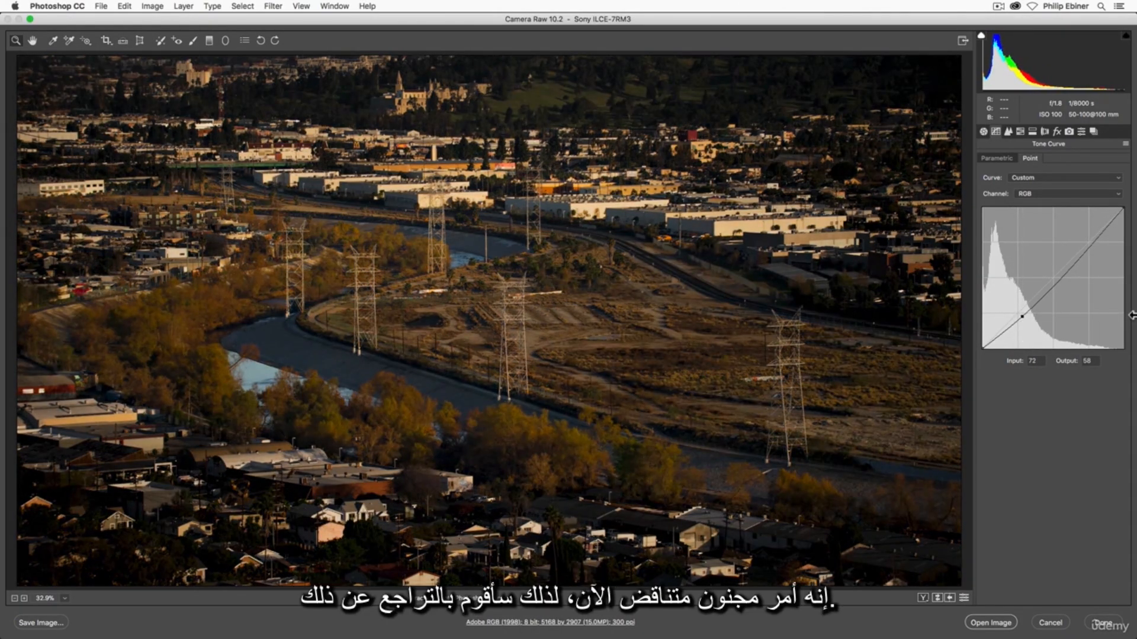
key(super+z)
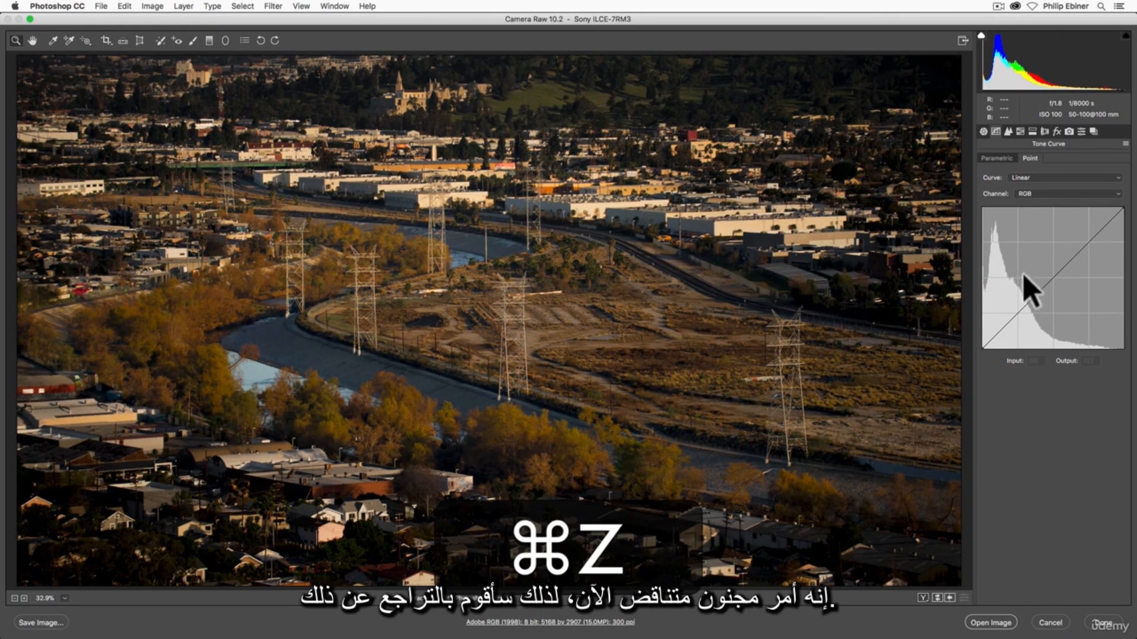
Step: Compare the photo in the before/after views, and set the overall Blacks to -37
click(984, 131)
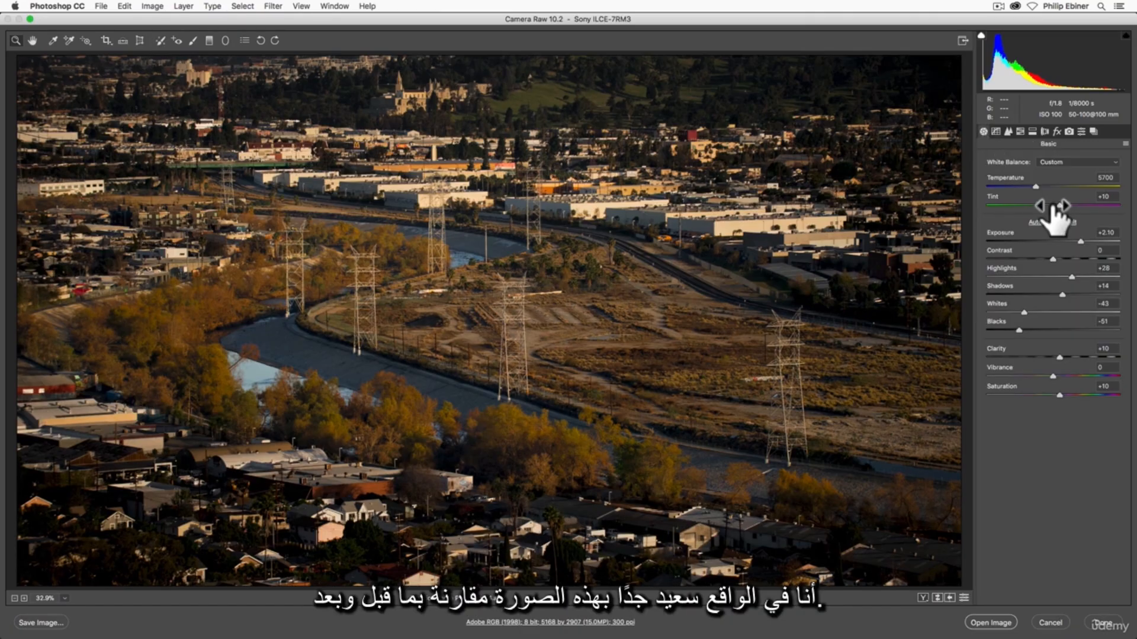
key(q)
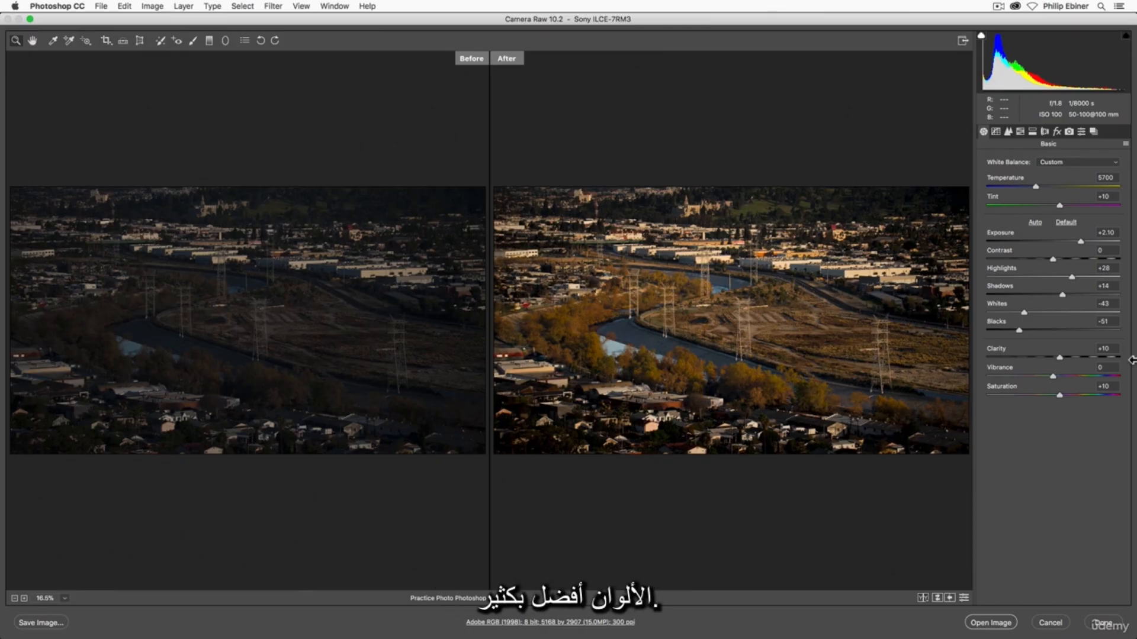
key(q)
key(q)
key(q)
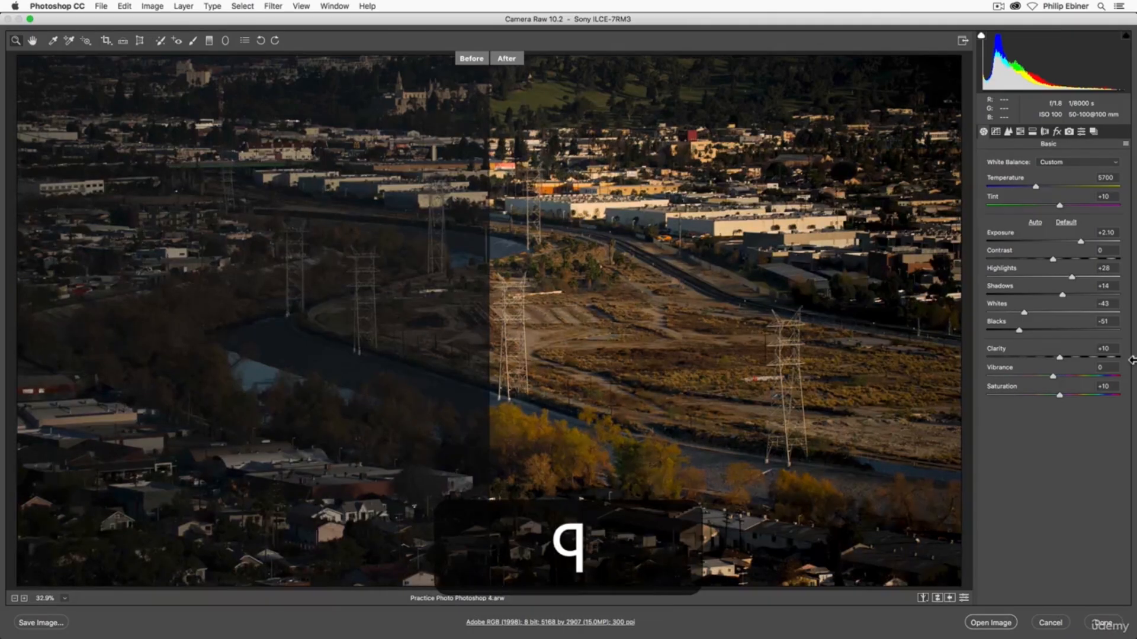
key(q)
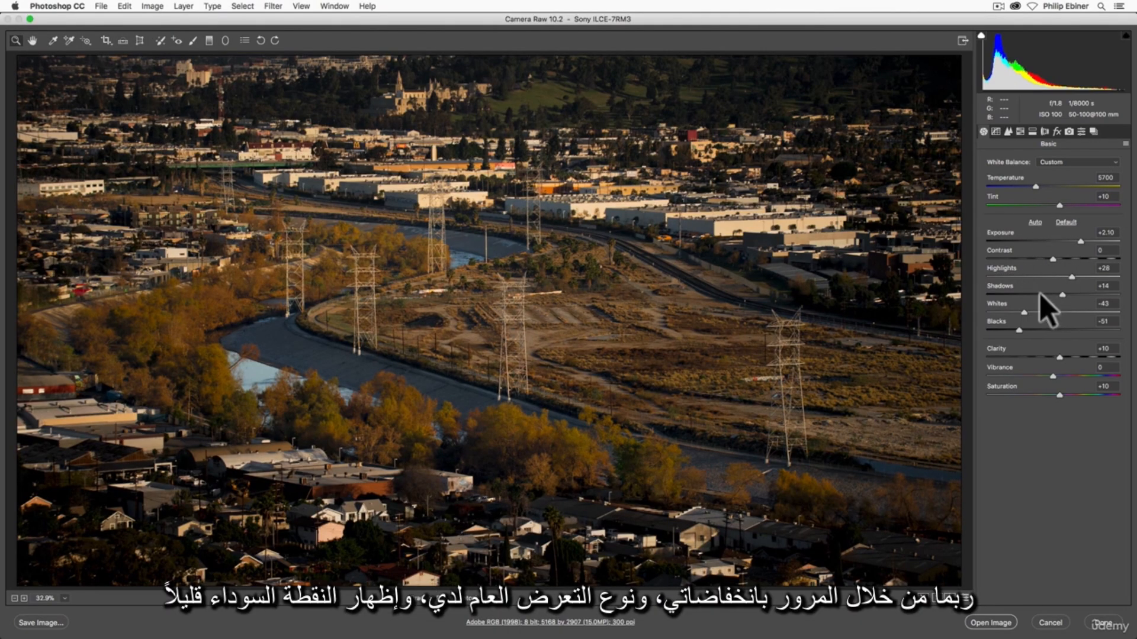
drag(1017, 330, 1029, 329)
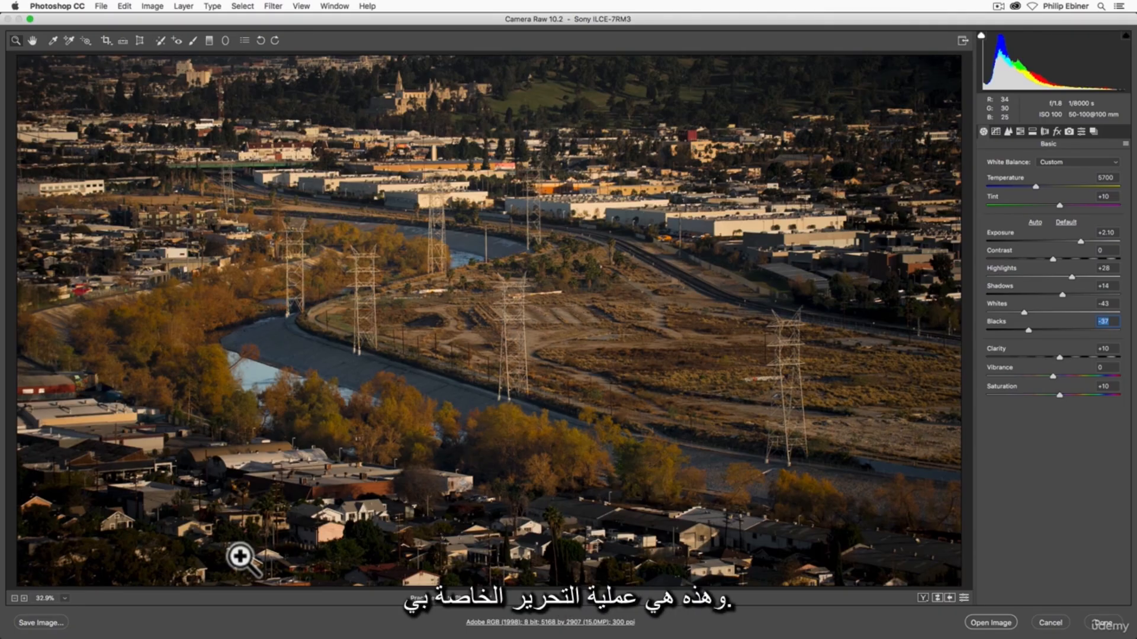
Step: Save the photo as JPEG PhotoshopPractice1 in the Edits folder, with location info kept and resizing turned off
click(40, 622)
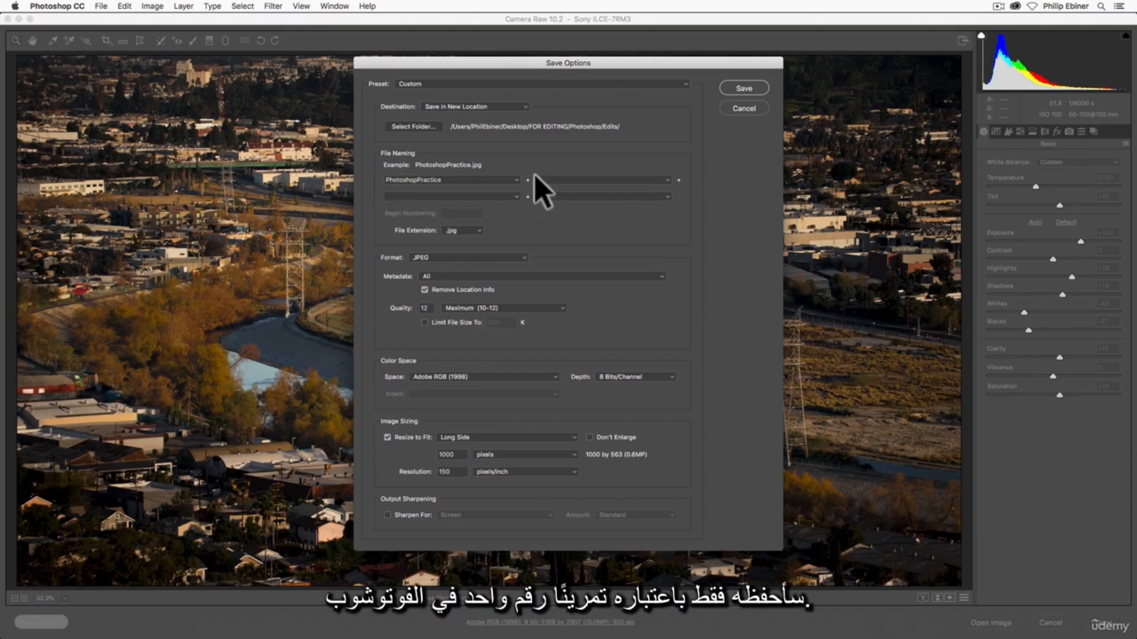
text(1)
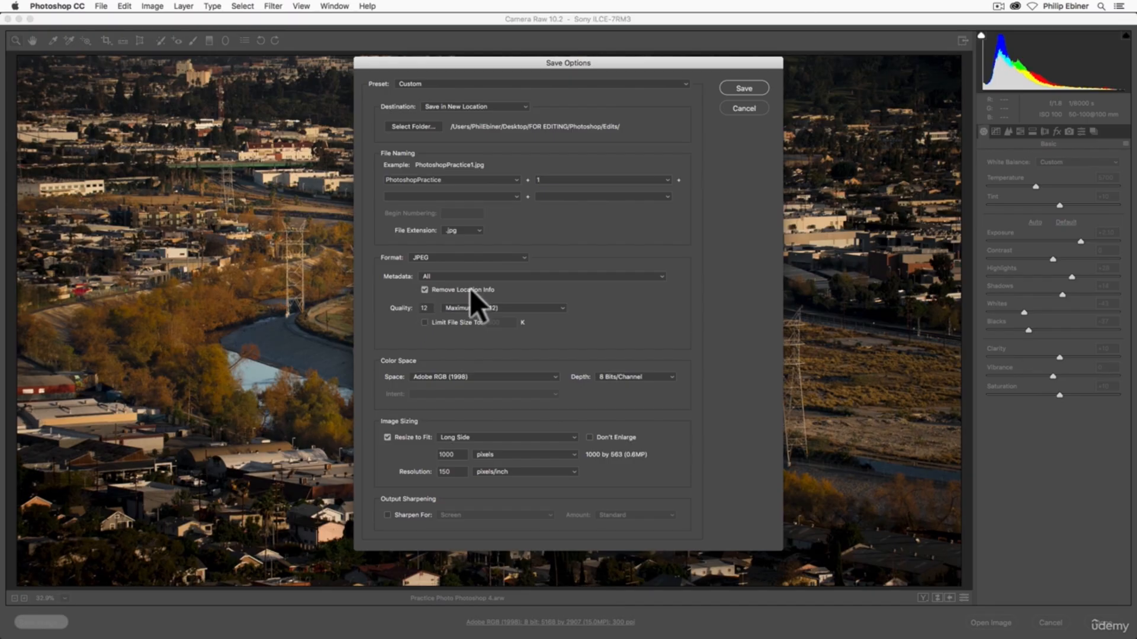
click(424, 290)
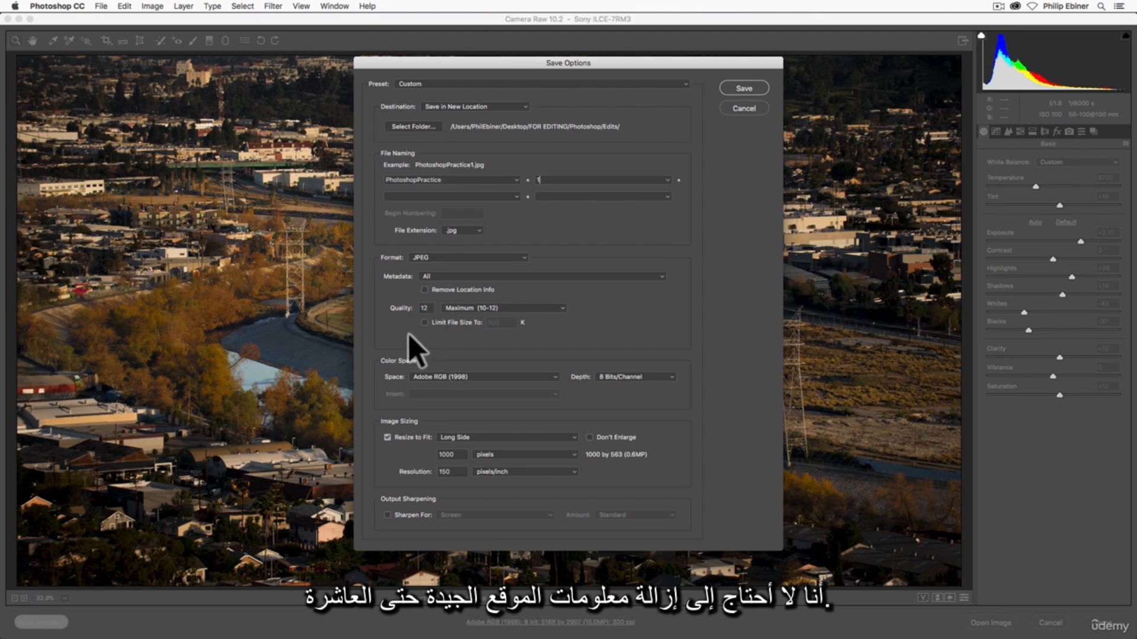
click(387, 438)
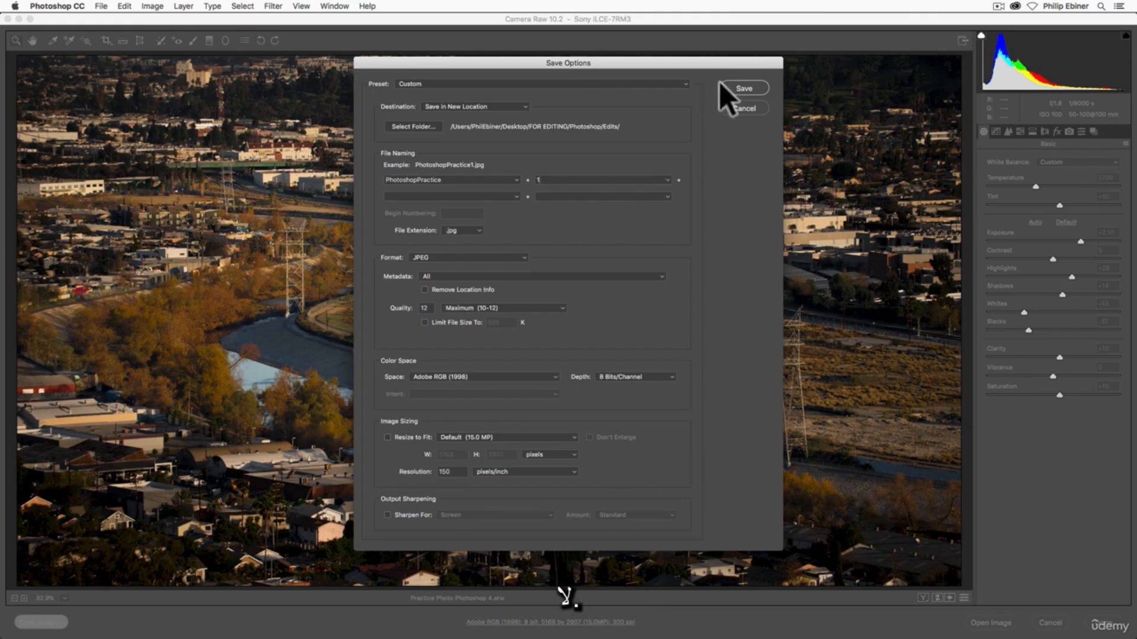
click(764, 89)
Step: Switch to Finder and preview the exported PhotoshopPractice1.jpg in the Edits folder
key(super+Tab)
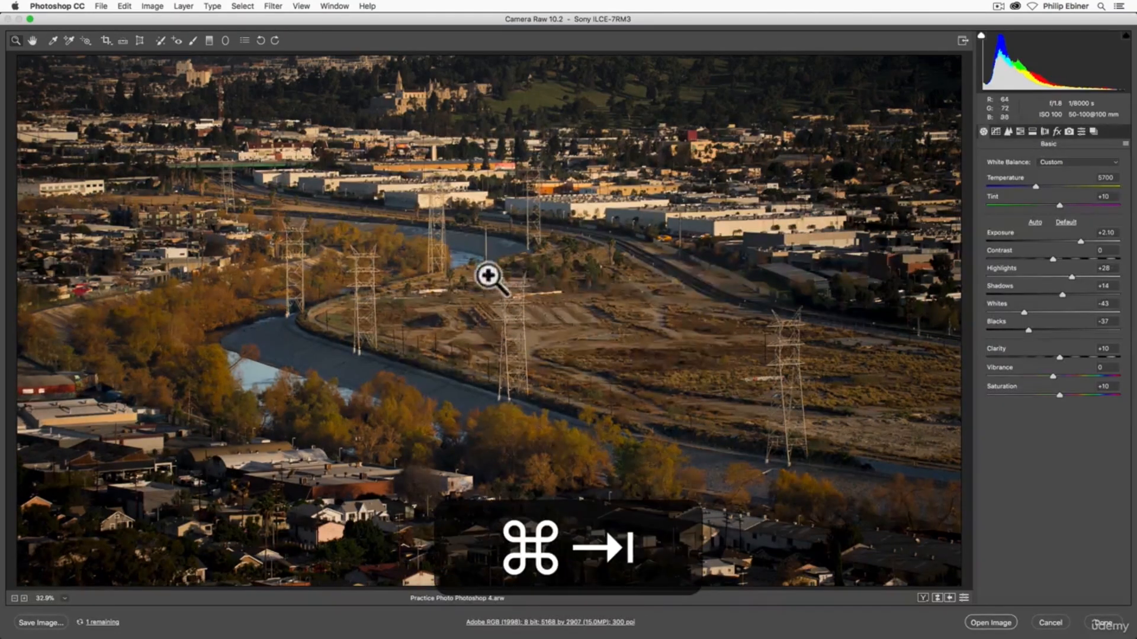
click(692, 228)
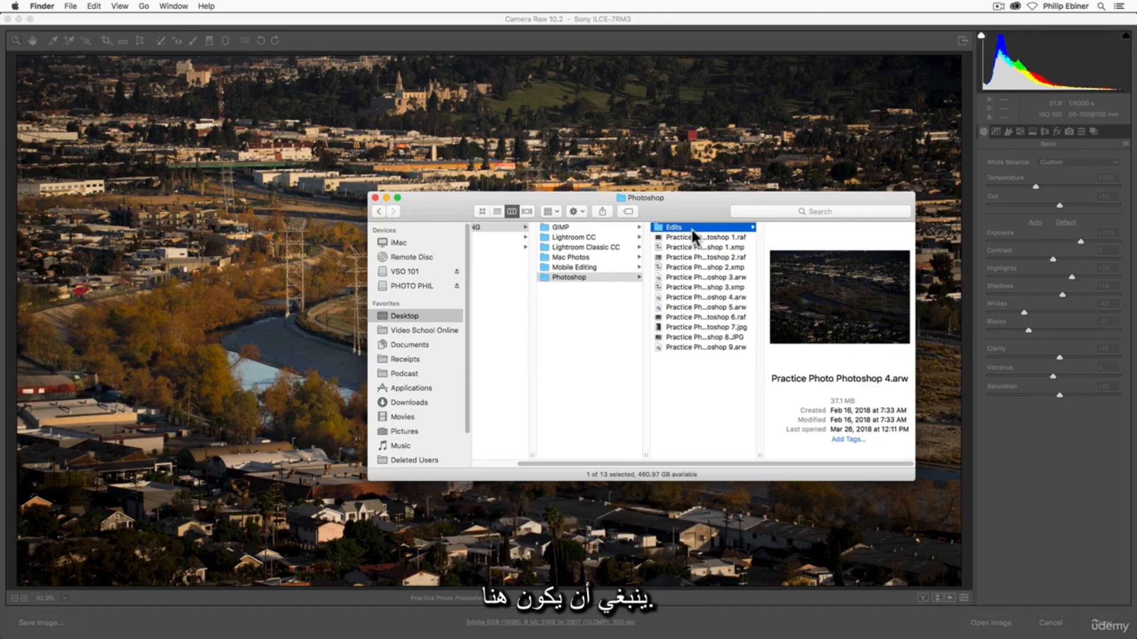
drag(732, 208, 581, 182)
click(663, 210)
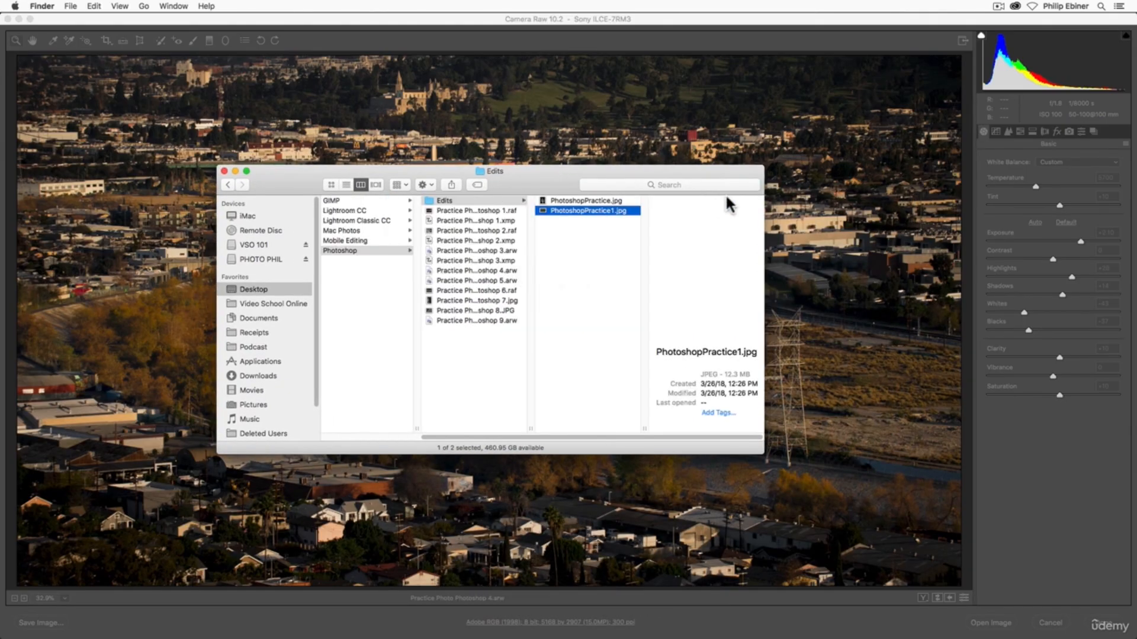
key(space)
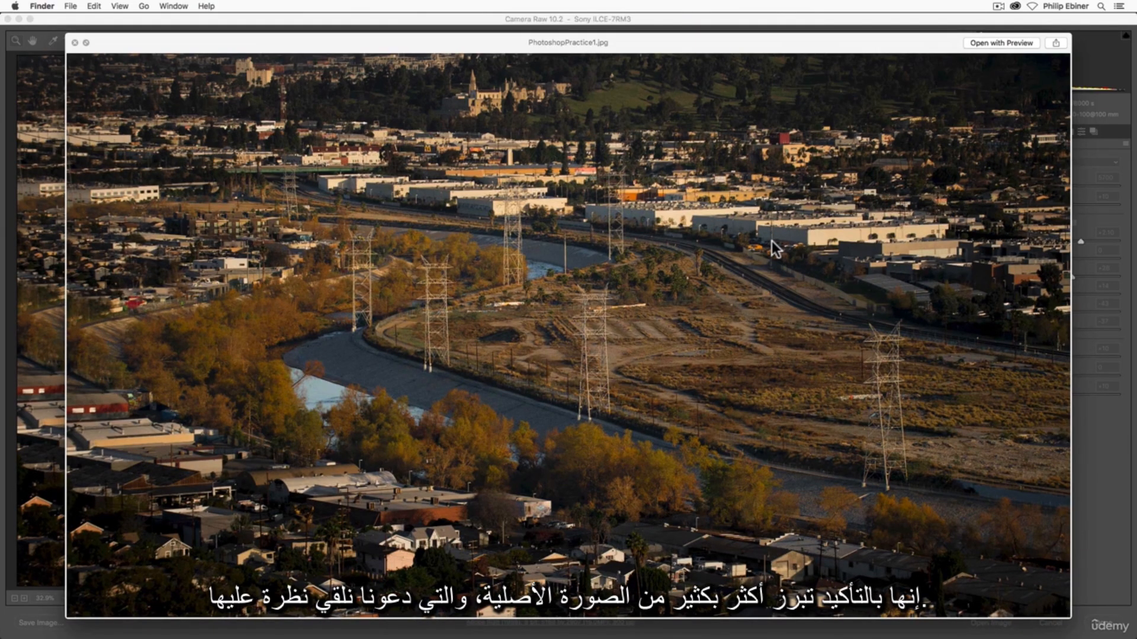
key(space)
Step: Return to Camera Raw and compare the original with the edit in the stacked and side-by-side before/after views
key(super+Tab)
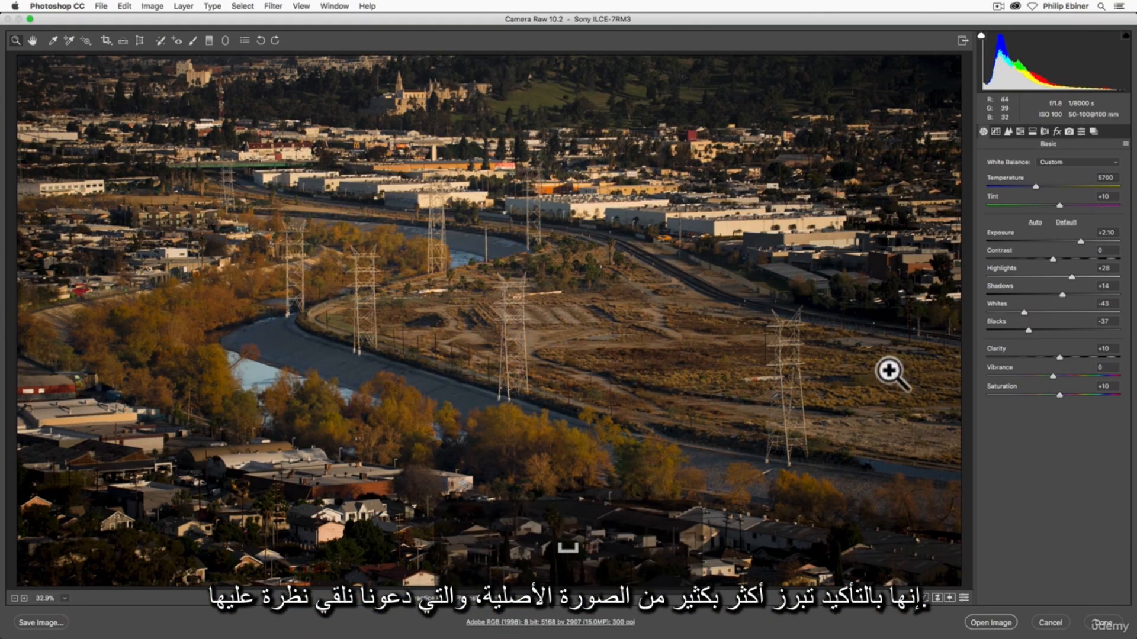
click(922, 598)
click(922, 597)
click(922, 597)
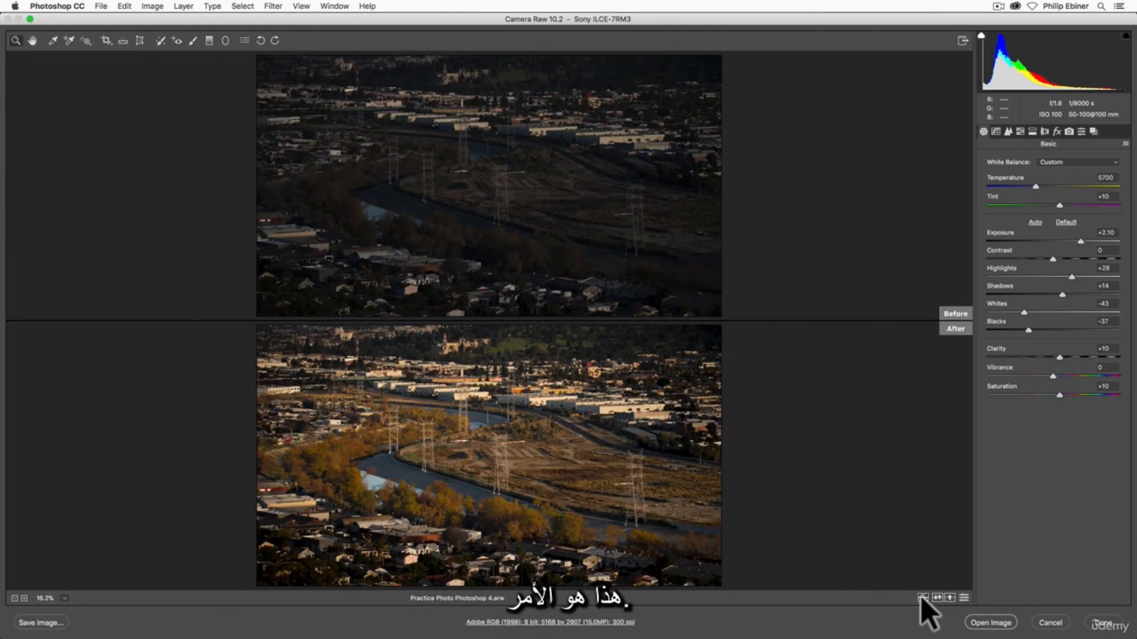
click(922, 597)
click(922, 596)
click(922, 597)
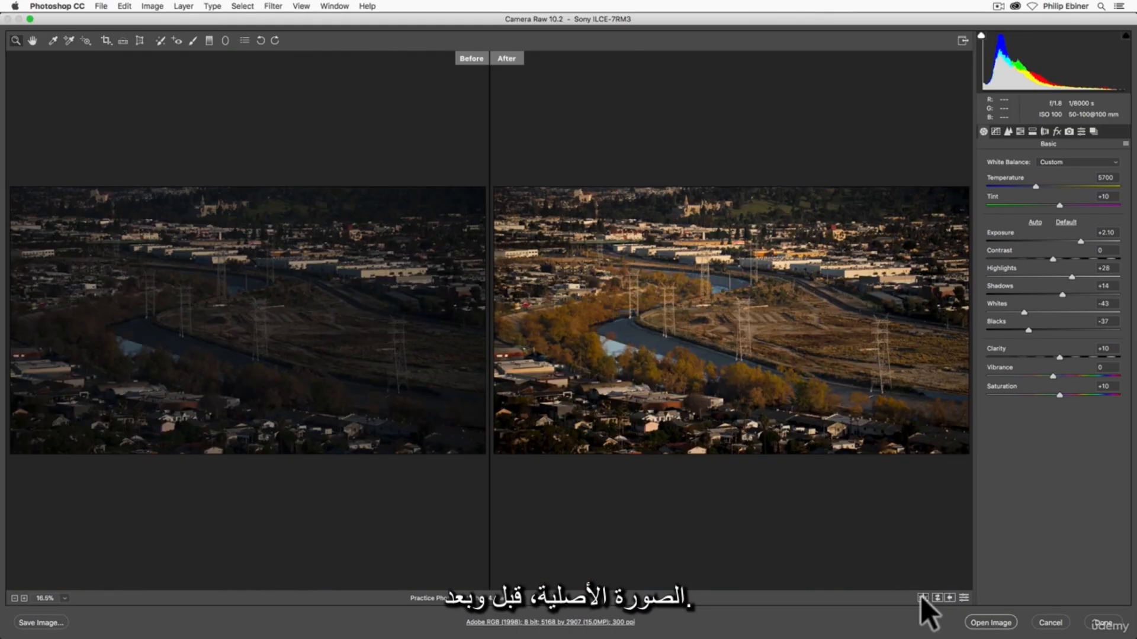